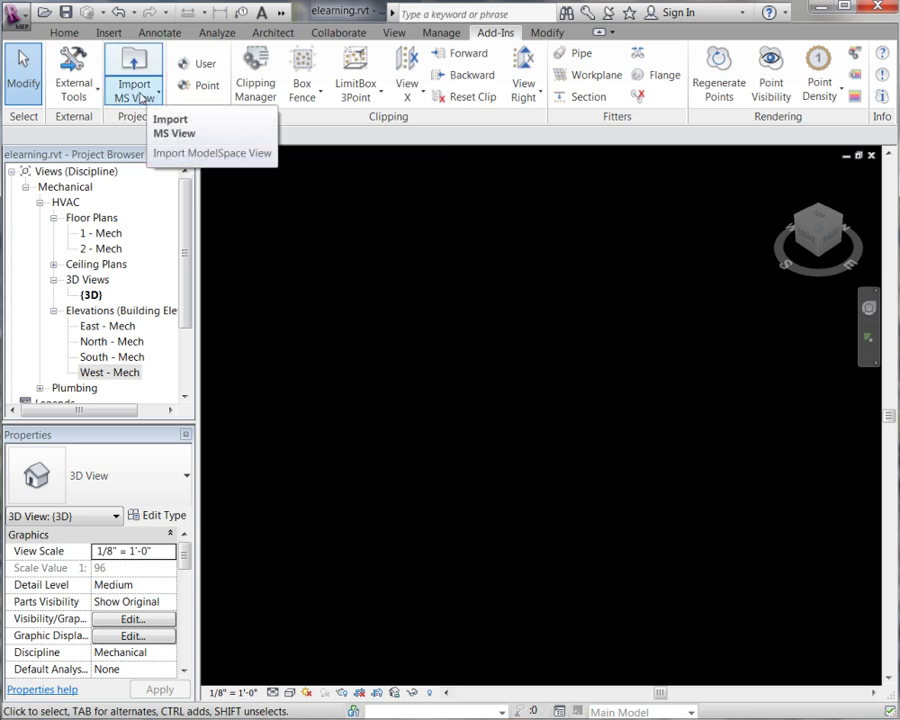
- Start a ModelSpace View import and select the RoofTop shortcut as the input source
{"action": "left_click", "coordinate": [142, 97]}
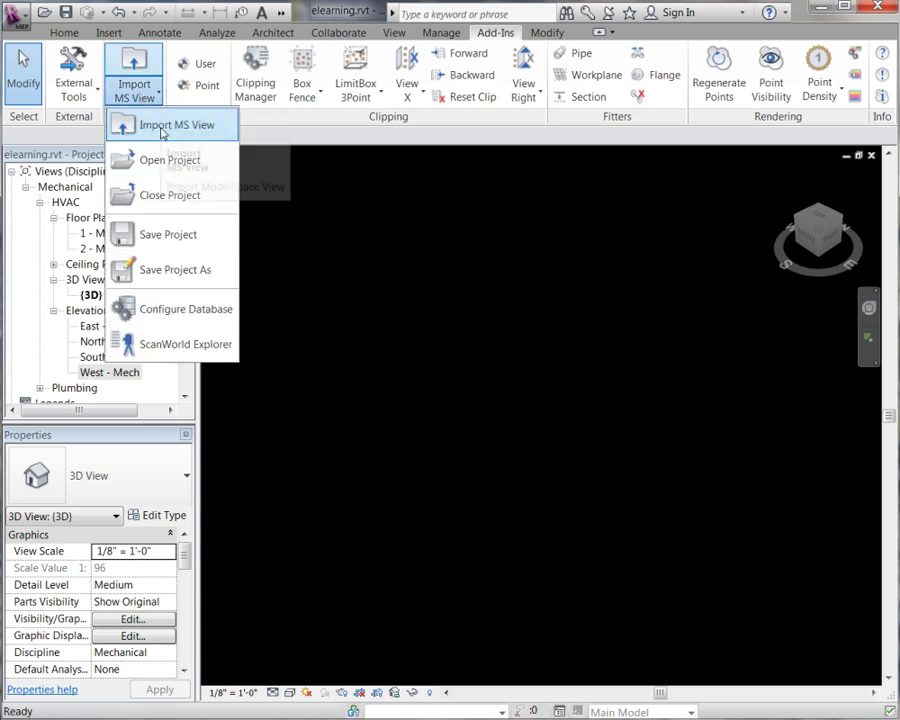
{"action": "left_click", "coordinate": [140, 130]}
{"action": "left_click_drag", "start_coordinate": [593, 308], "coordinate": [414, 240]}
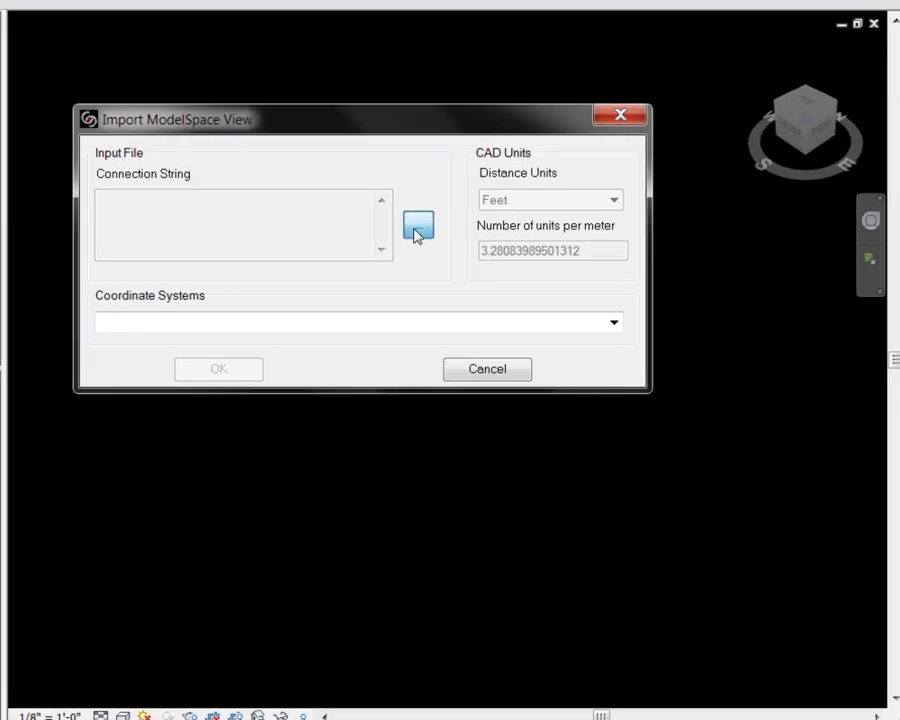
{"action": "left_click", "coordinate": [417, 228]}
{"action": "left_click_drag", "start_coordinate": [516, 94], "coordinate": [391, 84]}
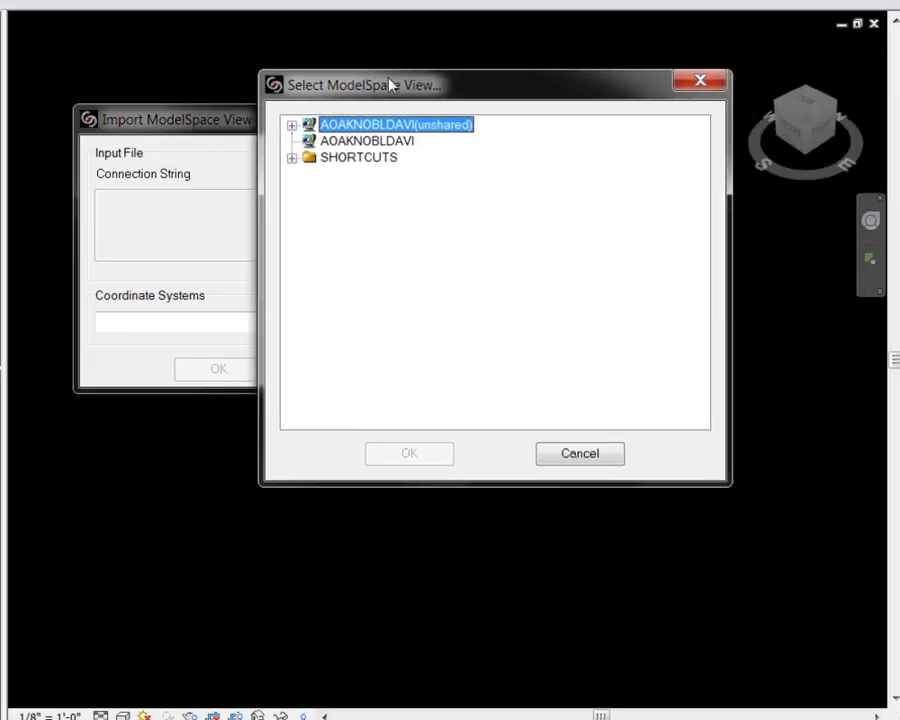
{"action": "left_click", "coordinate": [289, 125]}
{"action": "left_click", "coordinate": [289, 125]}
{"action": "left_click", "coordinate": [289, 157]}
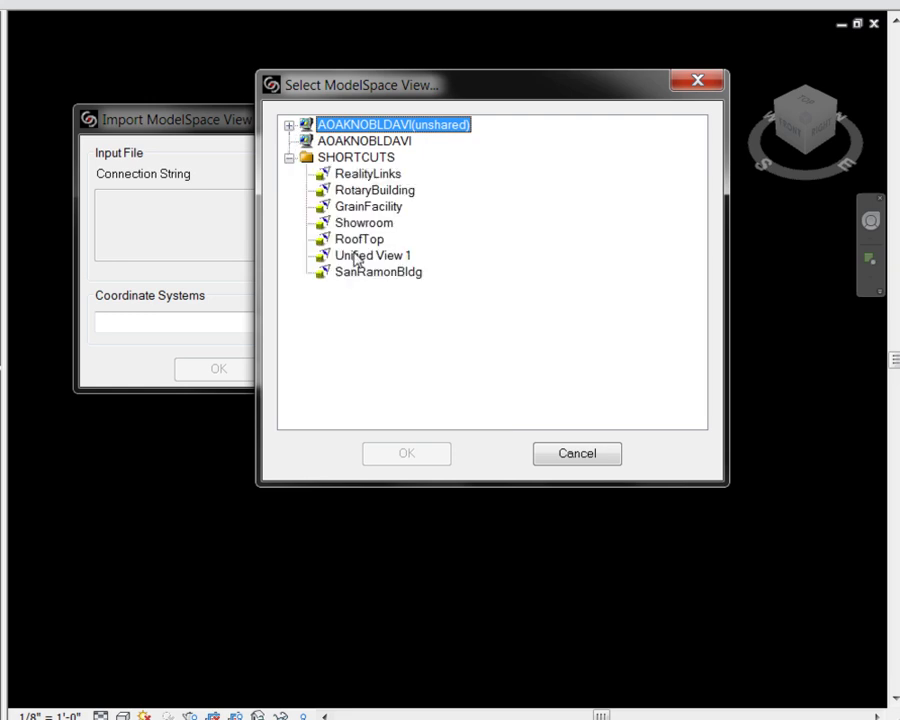
{"action": "left_click", "coordinate": [356, 241]}
{"action": "double_click", "coordinate": [356, 241]}
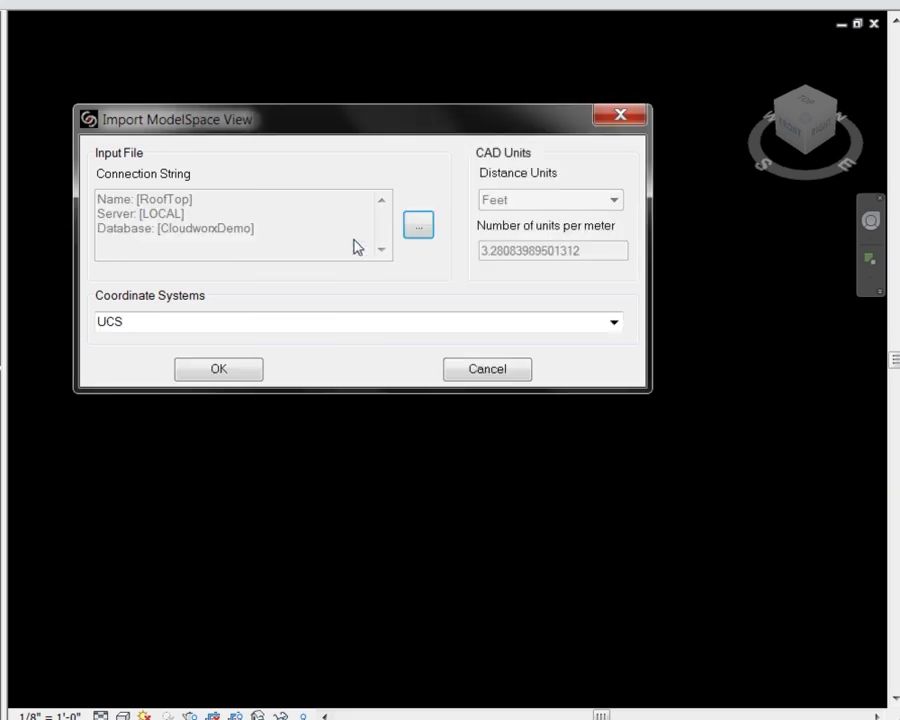
- Keep UCS as the coordinate system and import the RoofTop point cloud
{"action": "left_click", "coordinate": [614, 324]}
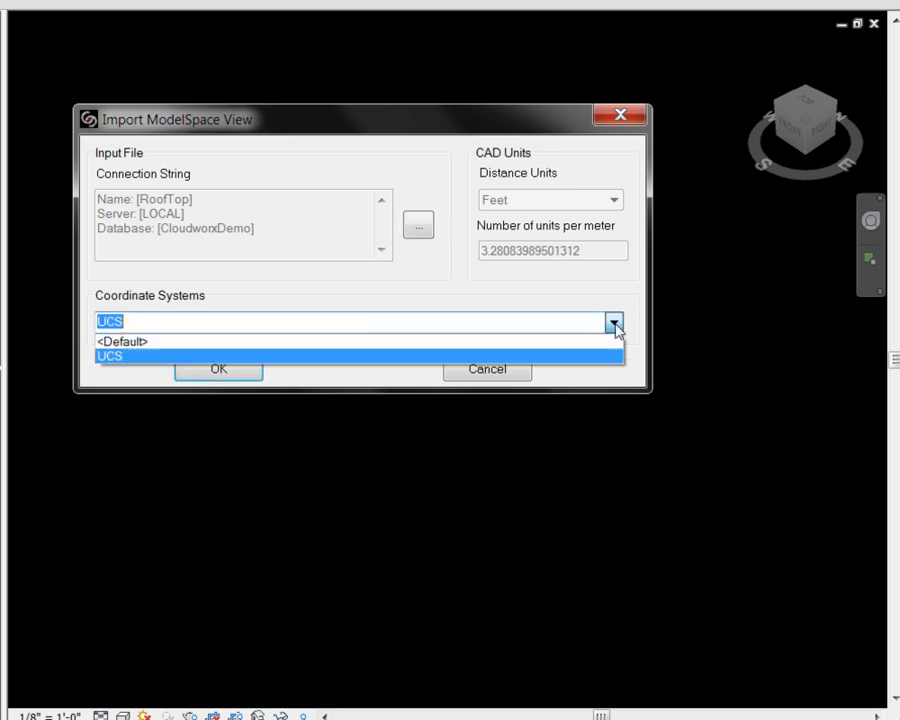
{"action": "left_click", "coordinate": [614, 324]}
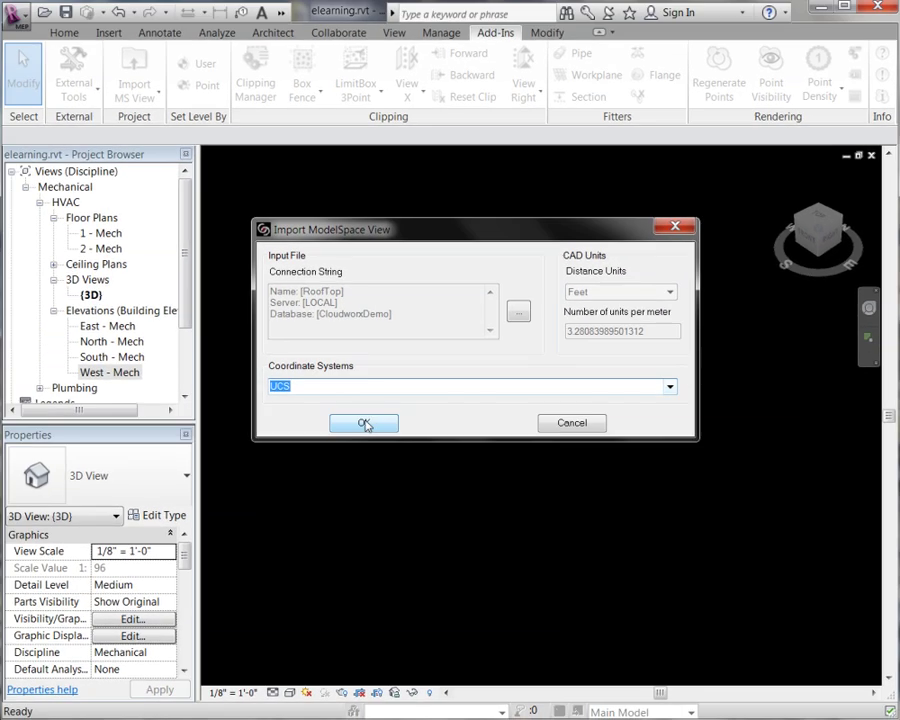
{"action": "left_click", "coordinate": [364, 423]}
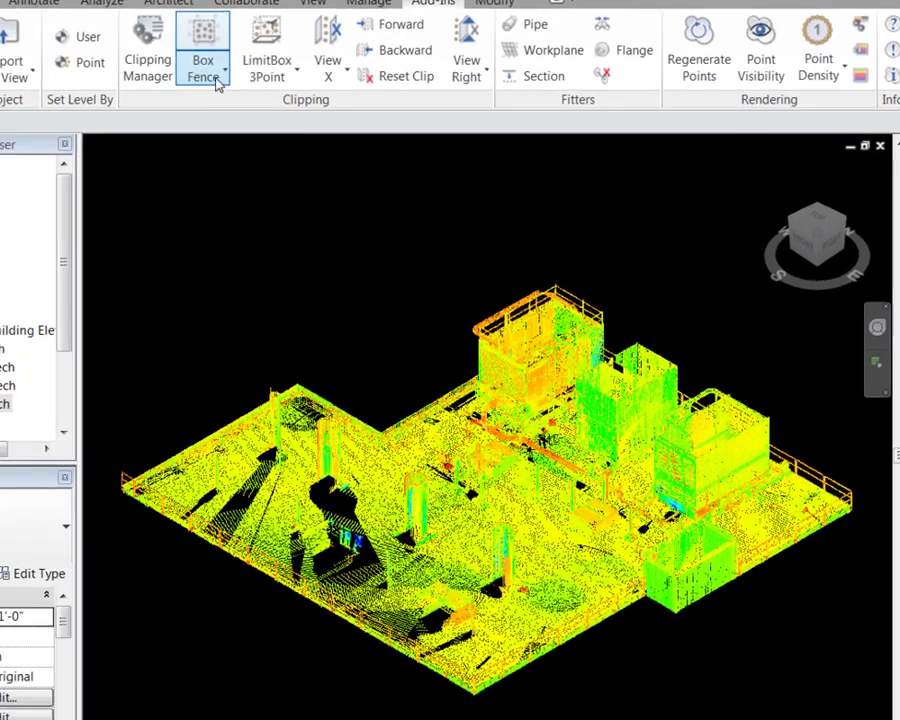
{"action": "left_click", "coordinate": [313, 97]}
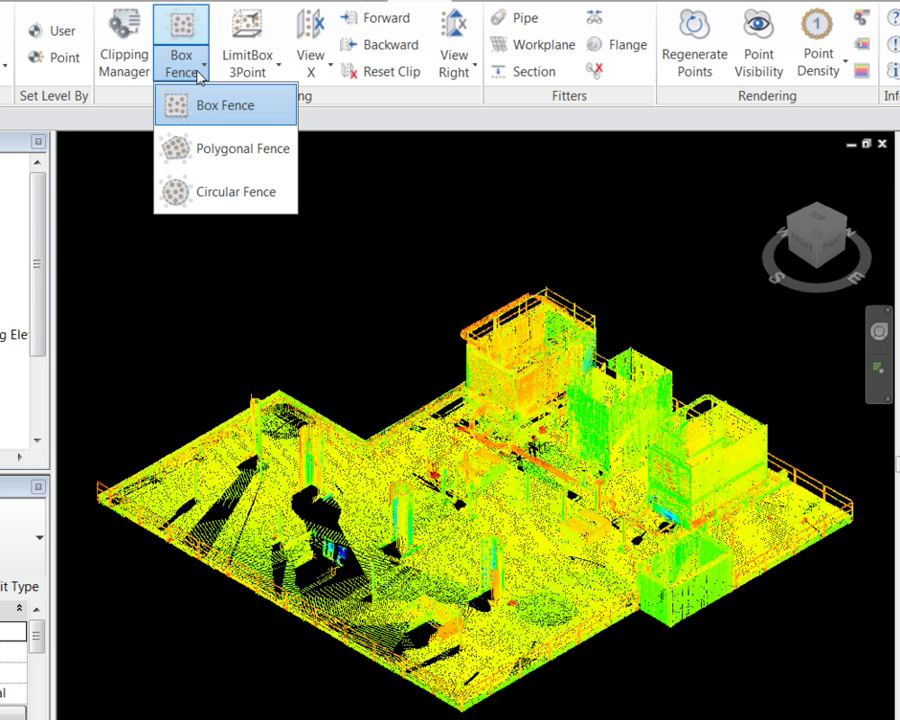
{"action": "left_click", "coordinate": [256, 72]}
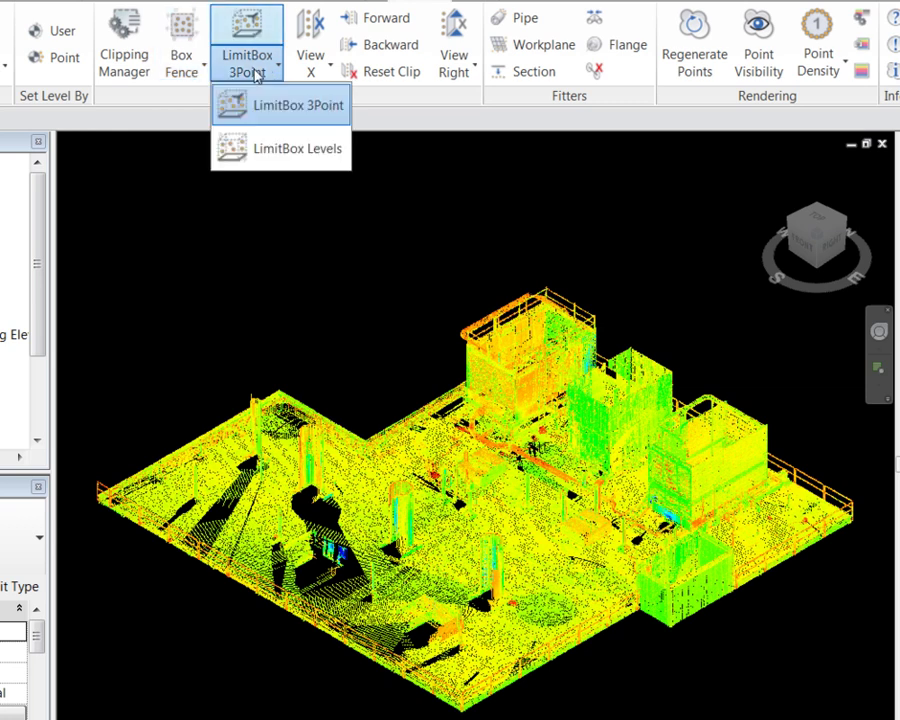
{"action": "left_click", "coordinate": [311, 76]}
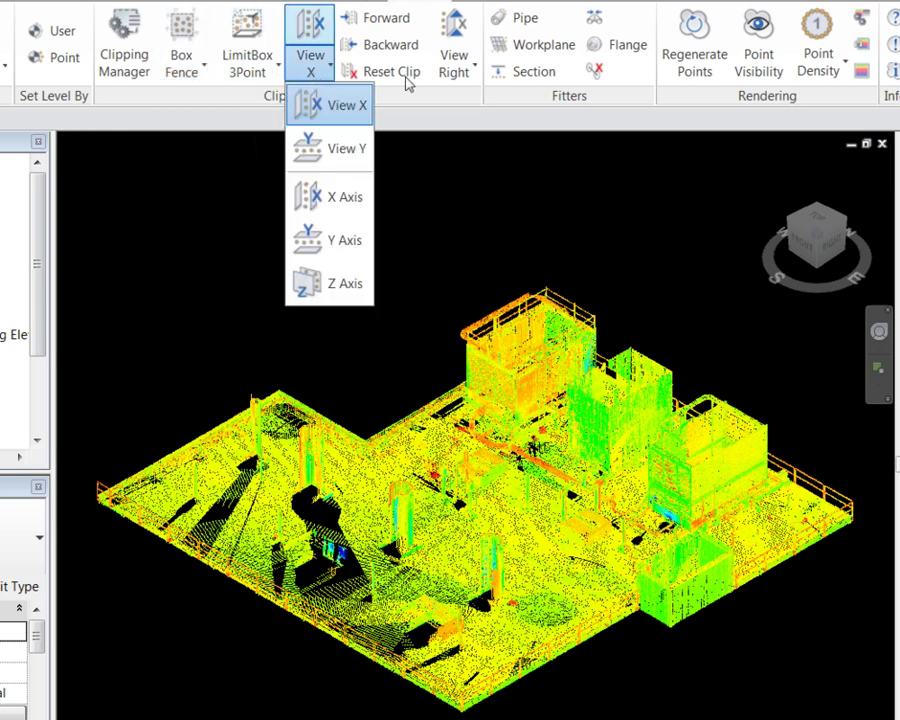
{"action": "left_click", "coordinate": [455, 71]}
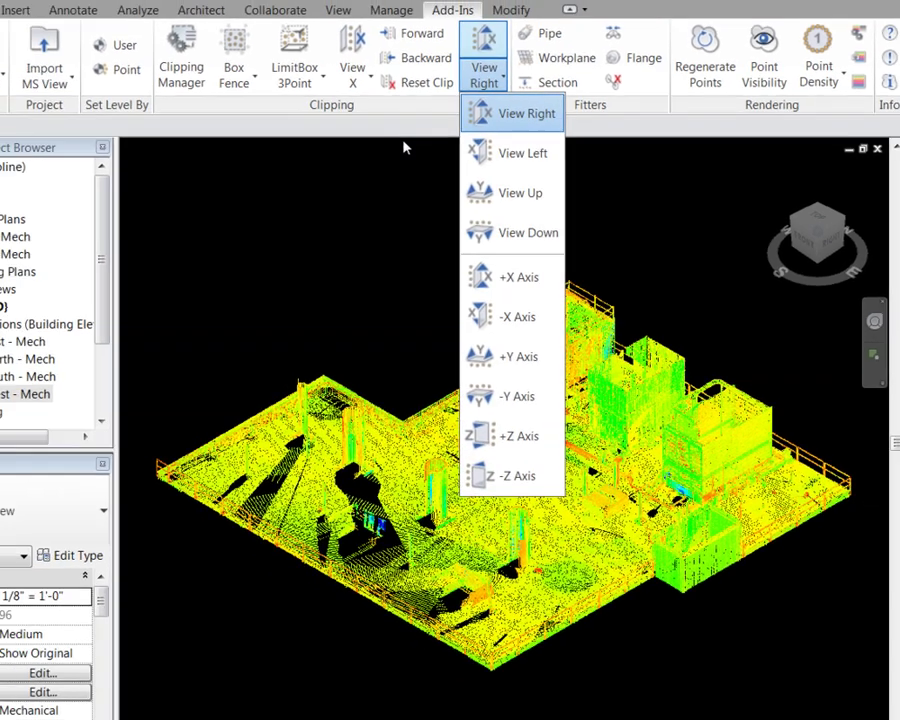
{"action": "left_click", "coordinate": [362, 146]}
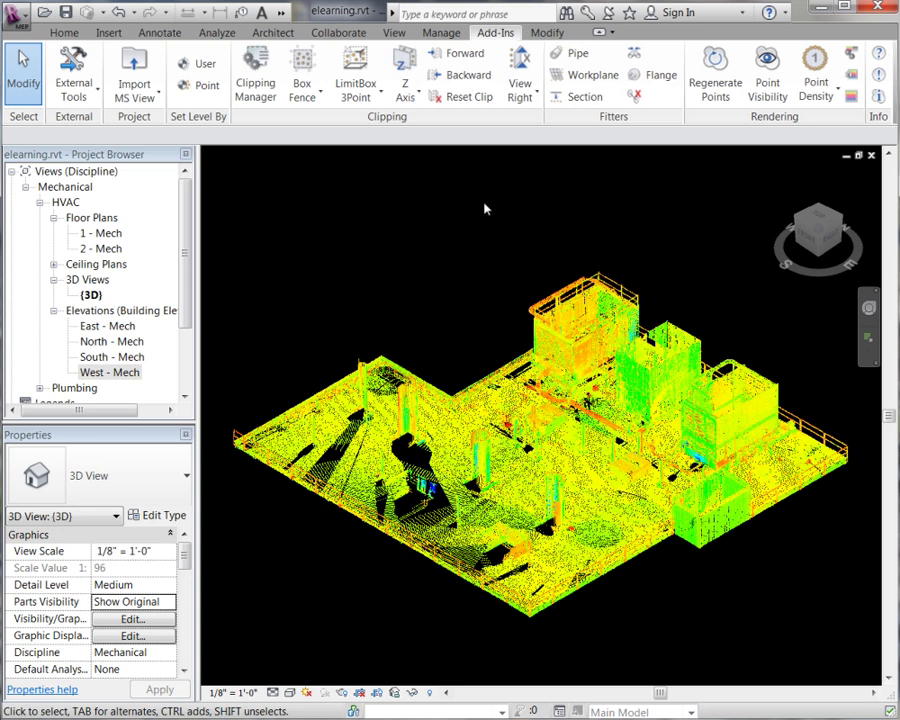
- From the top view, clip the point cloud with a box fence around the row of three chiller units
{"action": "left_click", "coordinate": [818, 222]}
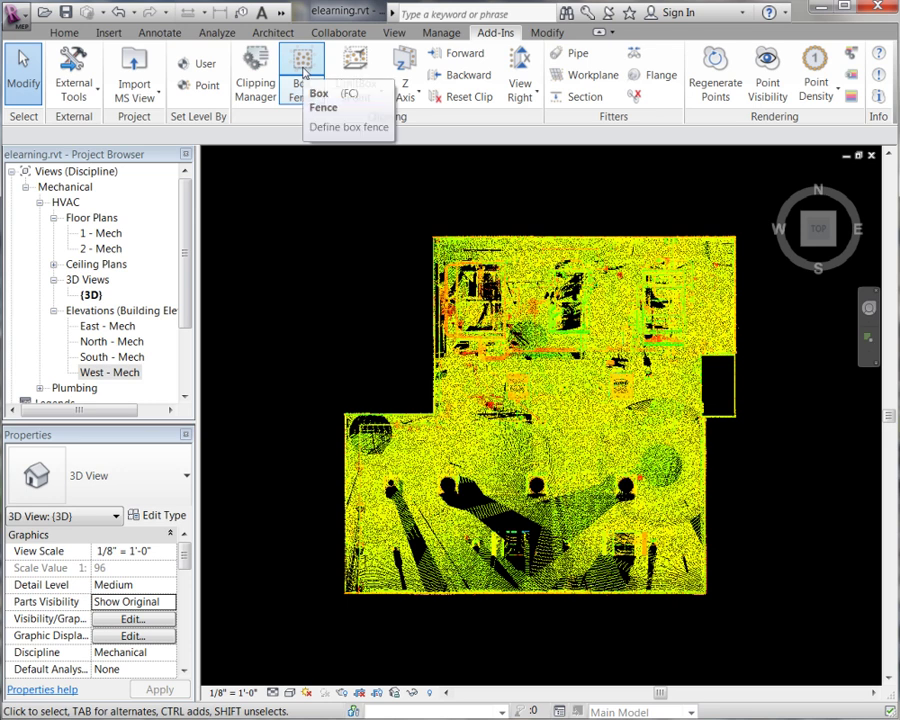
{"action": "left_click", "coordinate": [312, 86]}
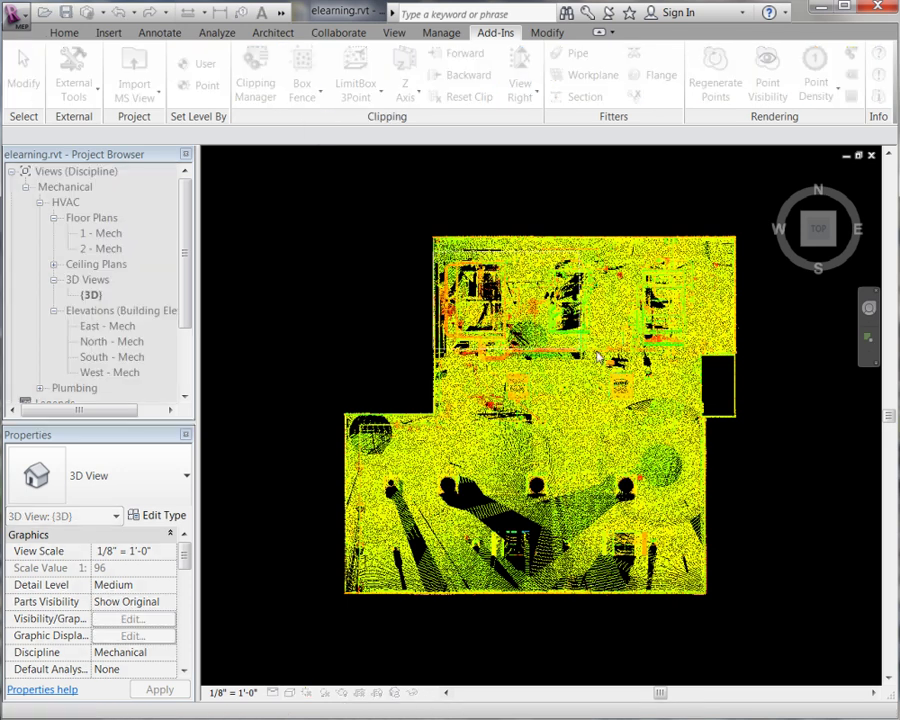
{"action": "left_click", "coordinate": [683, 368]}
{"action": "middle_click_drag", "start_coordinate": [583, 446], "coordinate": [583, 283], "text": "shift"}
{"action": "scroll", "coordinate": [531, 305], "scroll_direction": "up", "scroll_amount": 4}
{"action": "middle_click_drag", "start_coordinate": [297, 245], "coordinate": [464, 254], "text": "shift"}
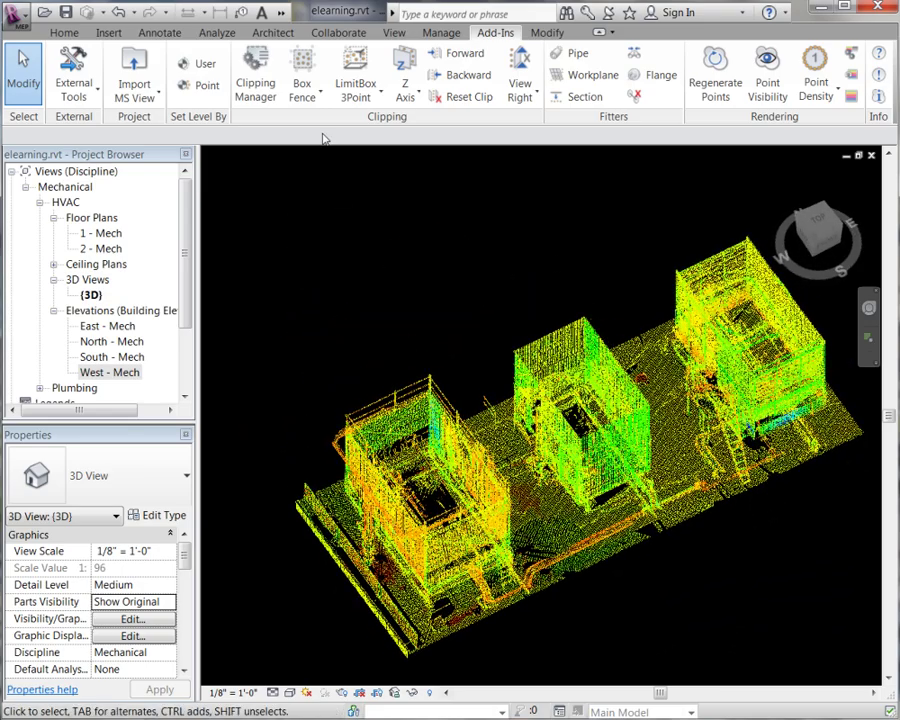
- Isolate the nearest chiller unit, the one with the orange piping, using a three-point limit box
{"action": "left_click", "coordinate": [358, 92]}
{"action": "left_click", "coordinate": [368, 125]}
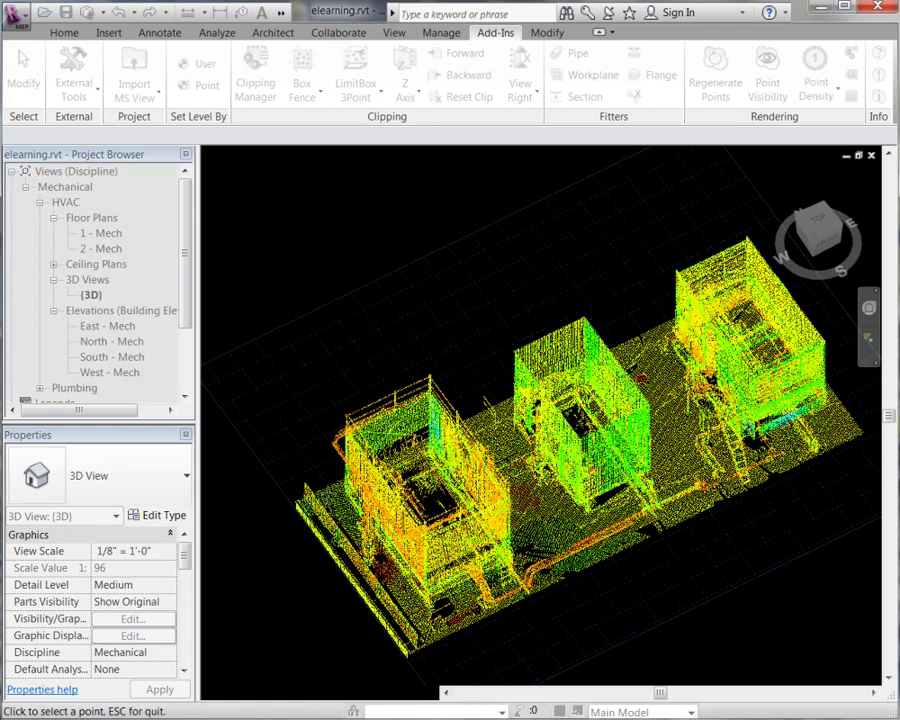
{"action": "key", "text": "Escape"}
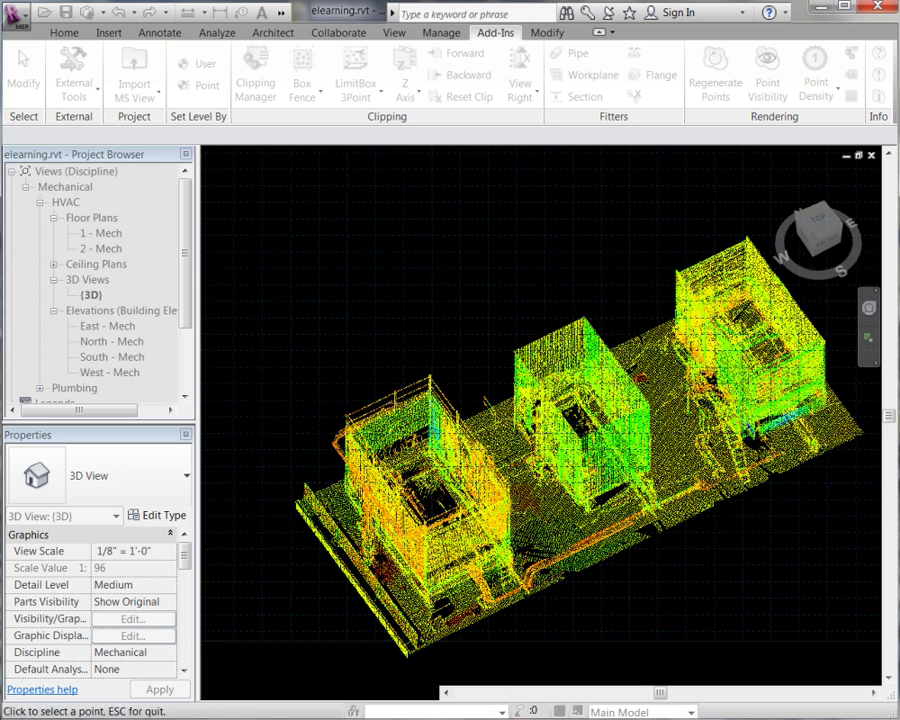
{"action": "left_click", "coordinate": [395, 401]}
{"action": "middle_click_drag", "start_coordinate": [540, 490], "coordinate": [694, 323]}
{"action": "scroll", "coordinate": [631, 331], "scroll_direction": "up", "scroll_amount": 1}
- In the front view, cut a Z Axis slice from the floor line to just above the chiller's base
{"action": "left_click", "coordinate": [824, 240]}
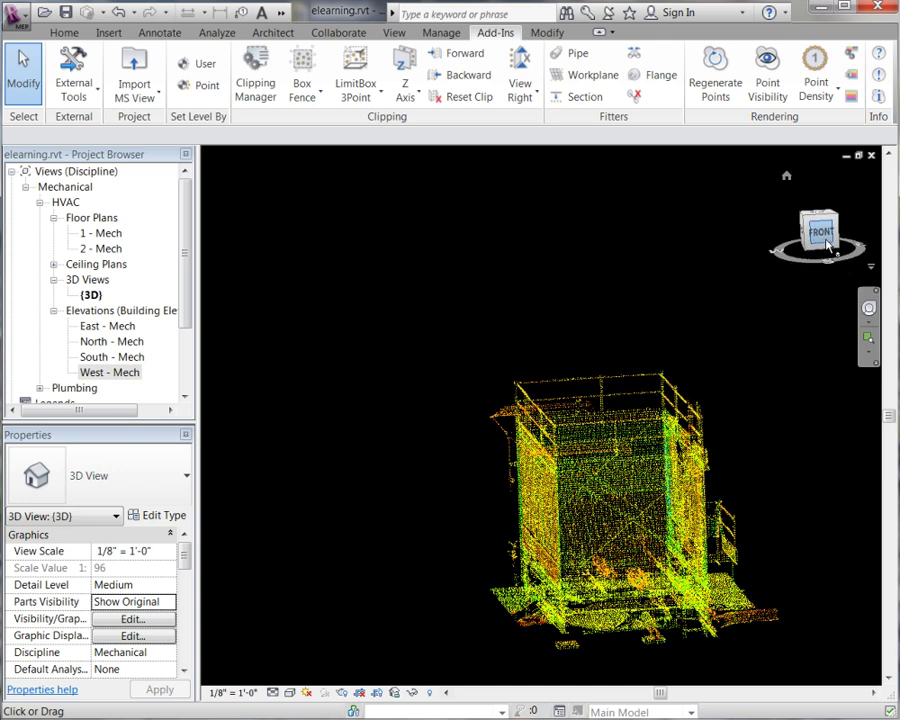
{"action": "left_click", "coordinate": [410, 100]}
{"action": "left_click", "coordinate": [412, 269]}
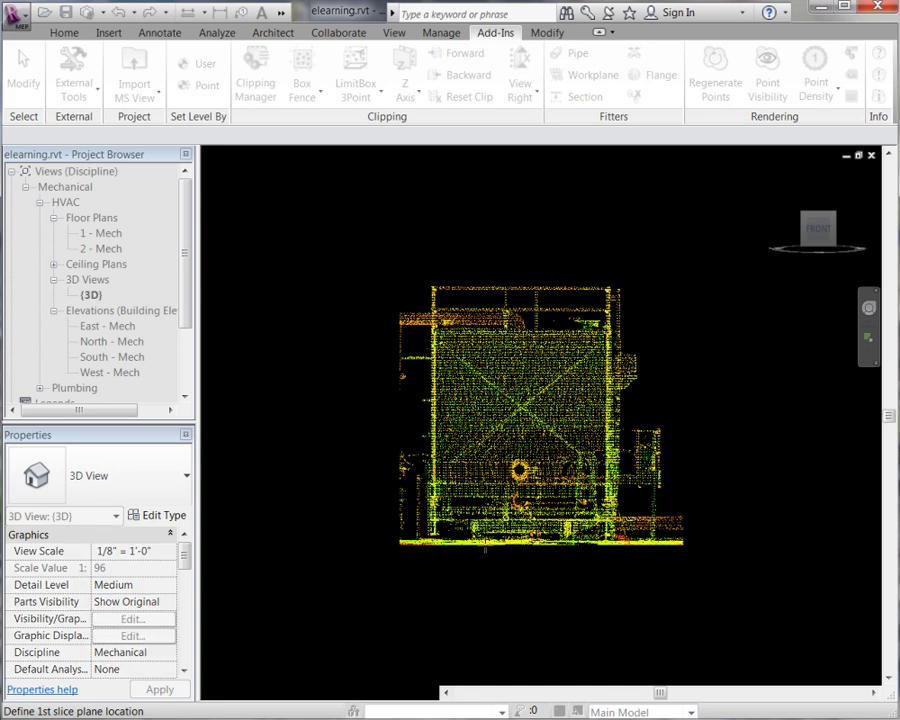
{"action": "left_click", "coordinate": [483, 545]}
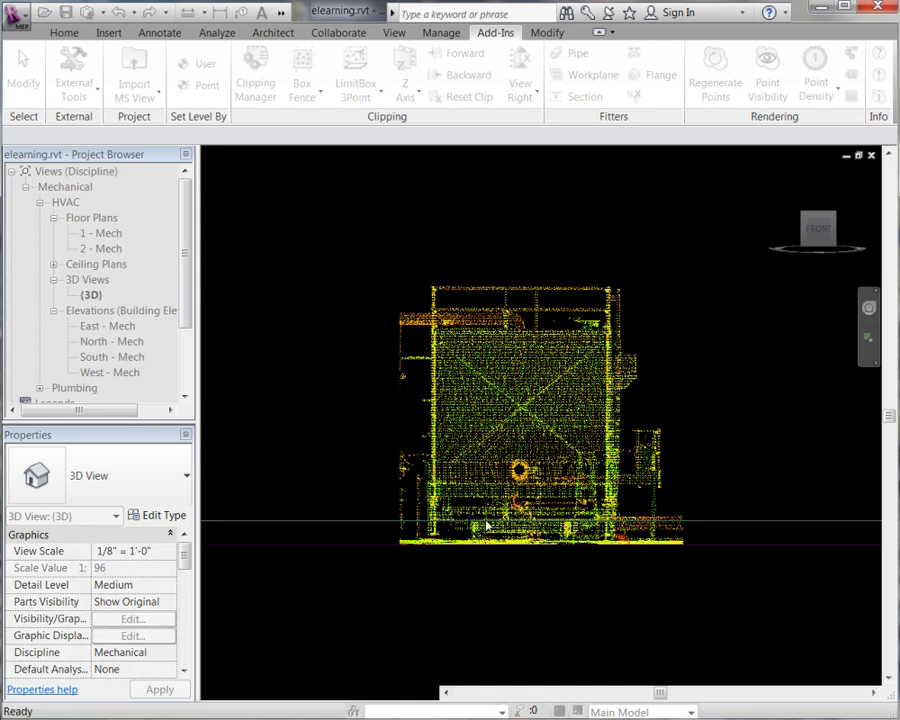
{"action": "left_click", "coordinate": [488, 524]}
{"action": "left_click_drag", "start_coordinate": [344, 307], "coordinate": [400, 398]}
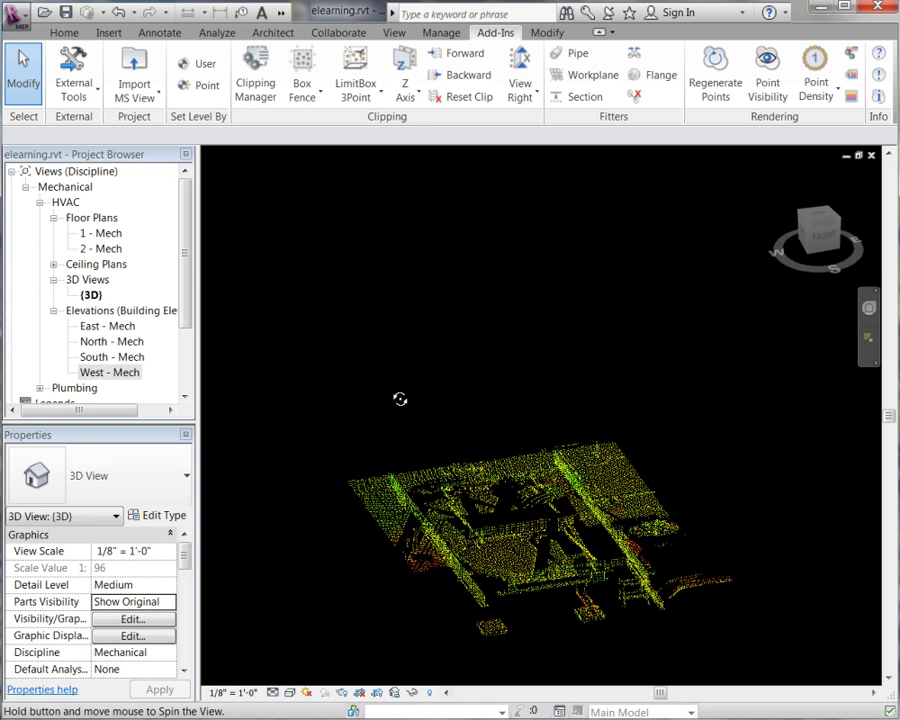
- Move the Z slice forward four increments up through the chiller
{"action": "left_click", "coordinate": [462, 54]}
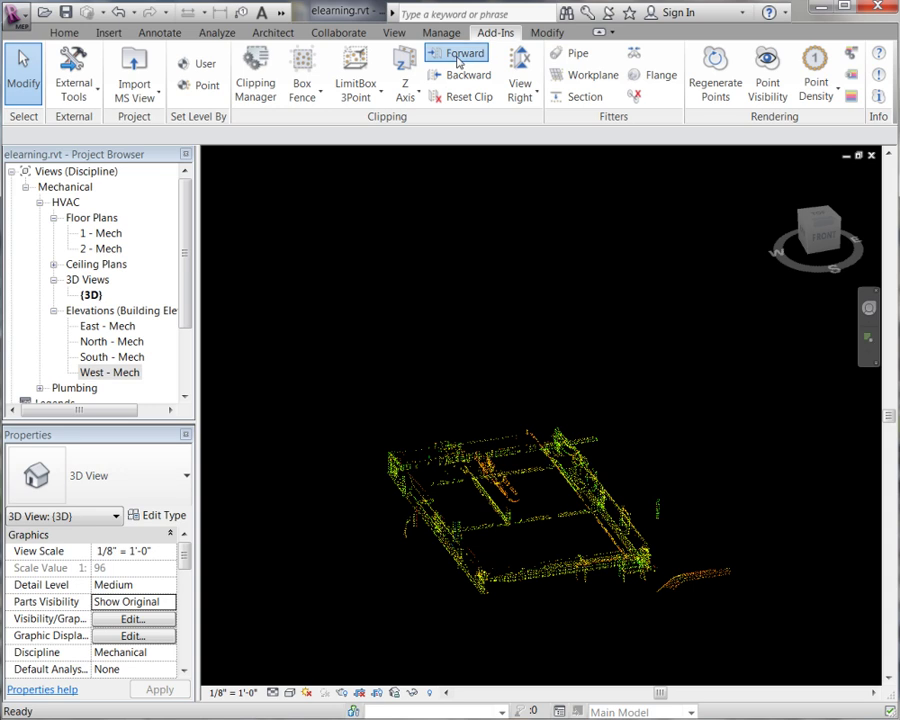
{"action": "left_click", "coordinate": [460, 57]}
{"action": "left_click", "coordinate": [460, 57]}
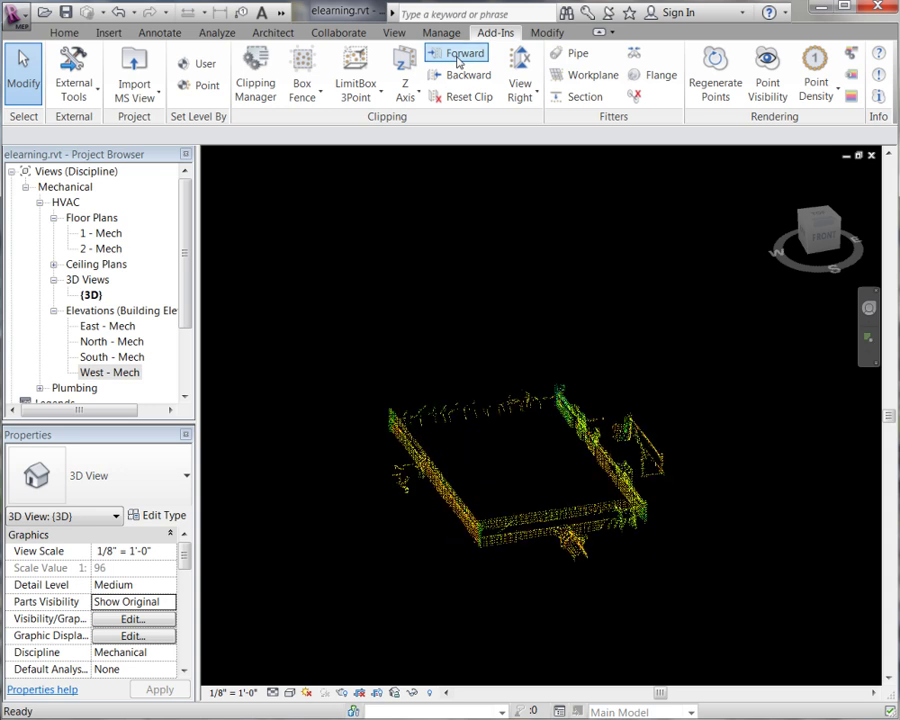
{"action": "left_click", "coordinate": [458, 60]}
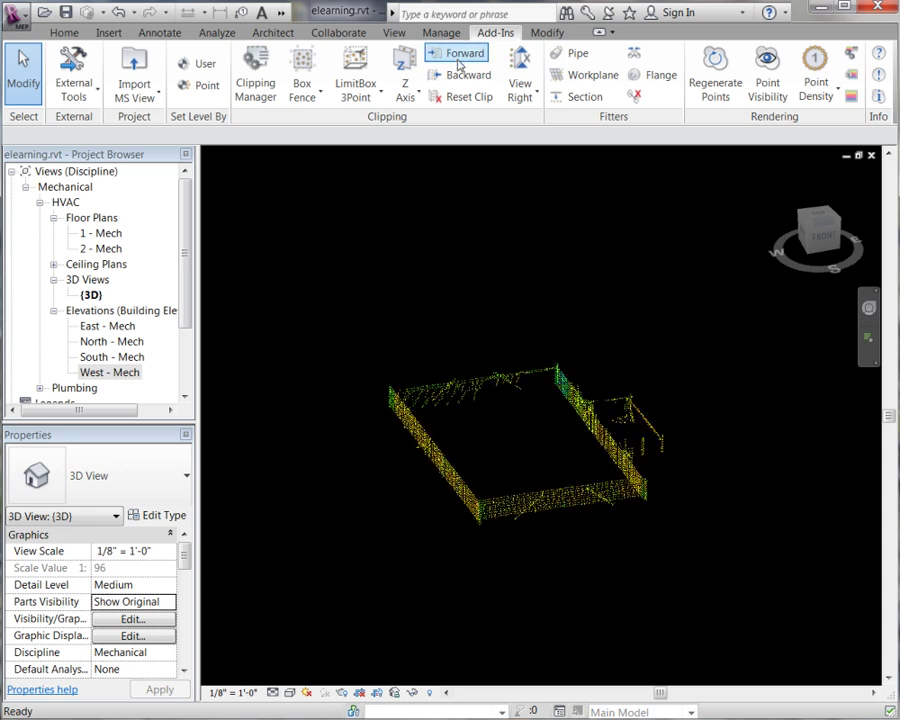
- Move the Z slice backward four increments to the chiller's base
{"action": "left_click", "coordinate": [460, 77]}
{"action": "left_click", "coordinate": [460, 77]}
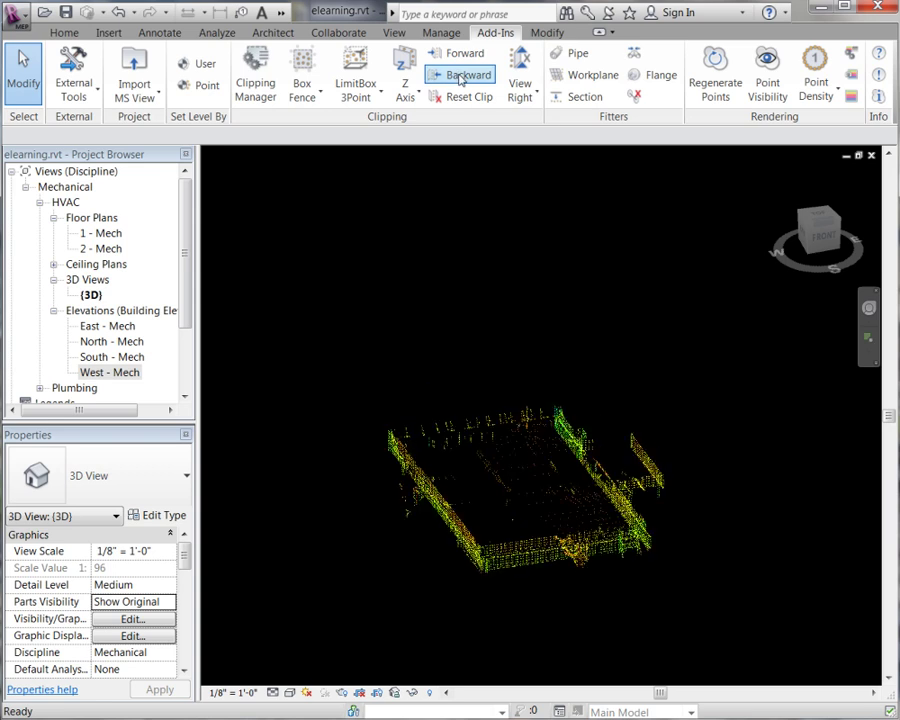
{"action": "left_click", "coordinate": [460, 77]}
{"action": "left_click", "coordinate": [460, 77]}
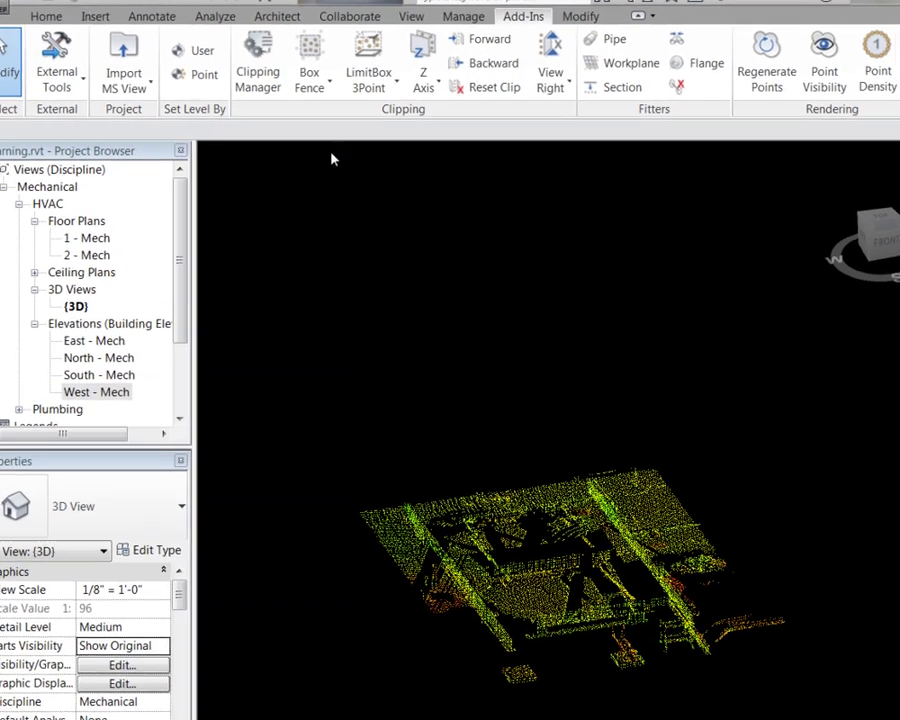
- In the Clipping Manager, set the SliceZ clipping's thickness to 5.0 and disable that clipping
{"action": "left_click", "coordinate": [255, 88]}
{"action": "left_click_drag", "start_coordinate": [540, 262], "coordinate": [146, 80]}
{"action": "left_click", "coordinate": [229, 156]}
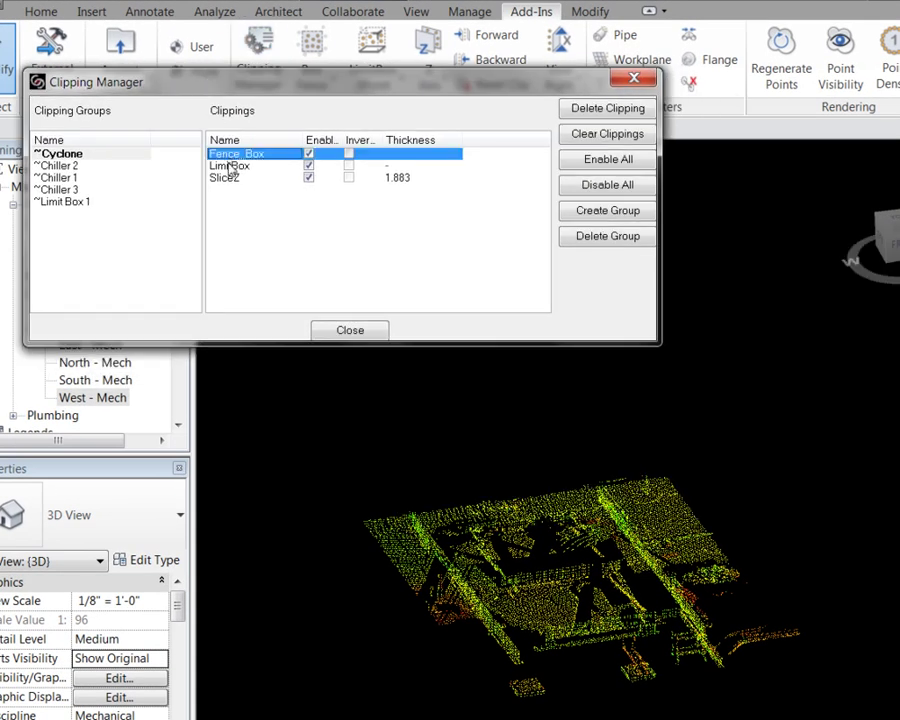
{"action": "left_click", "coordinate": [229, 166]}
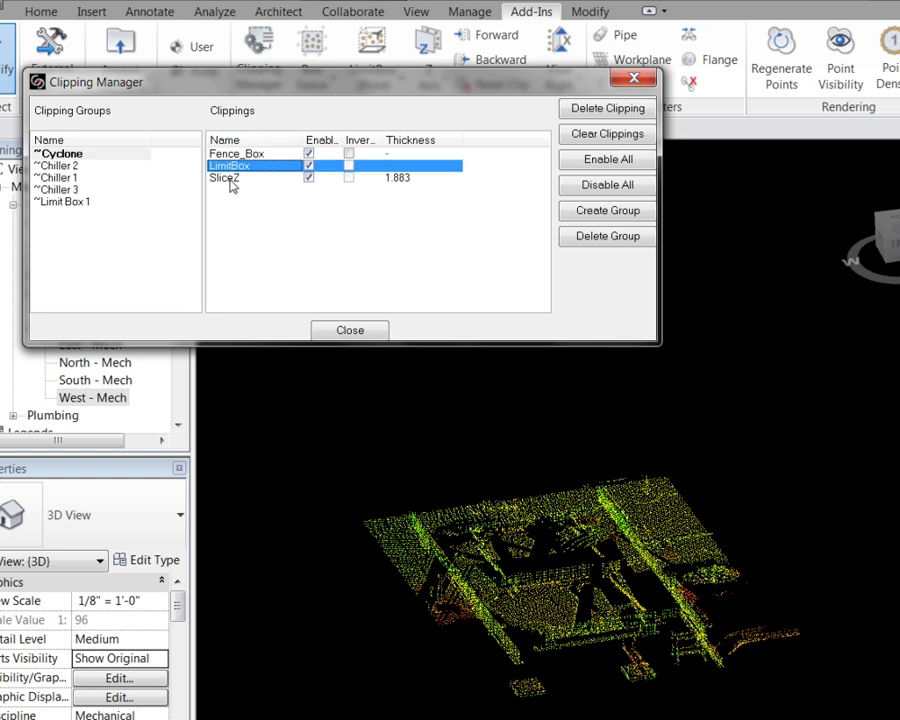
{"action": "left_click", "coordinate": [230, 179]}
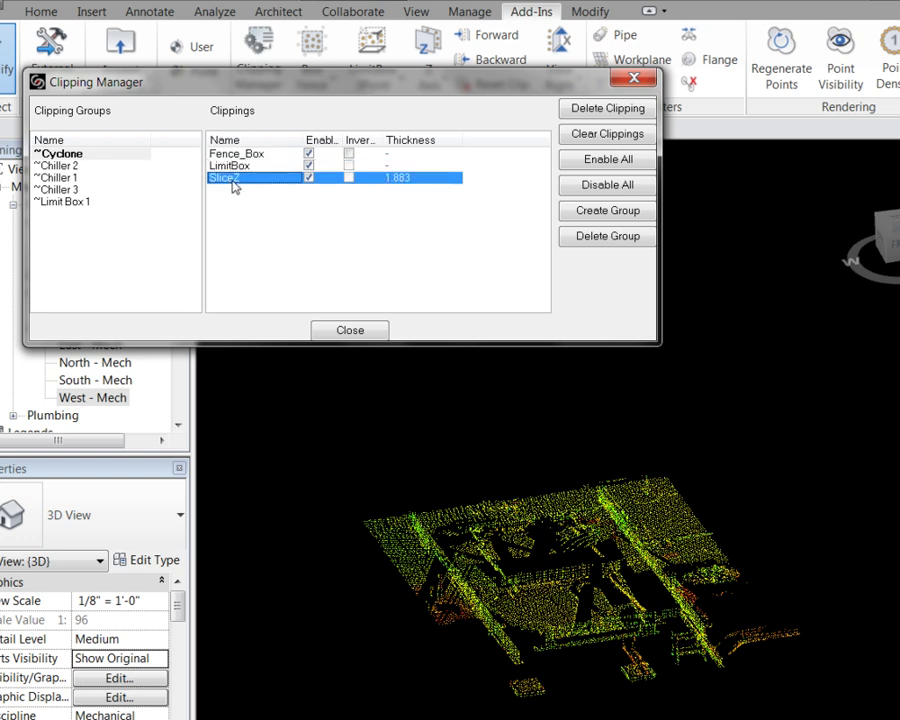
{"action": "left_click", "coordinate": [401, 180]}
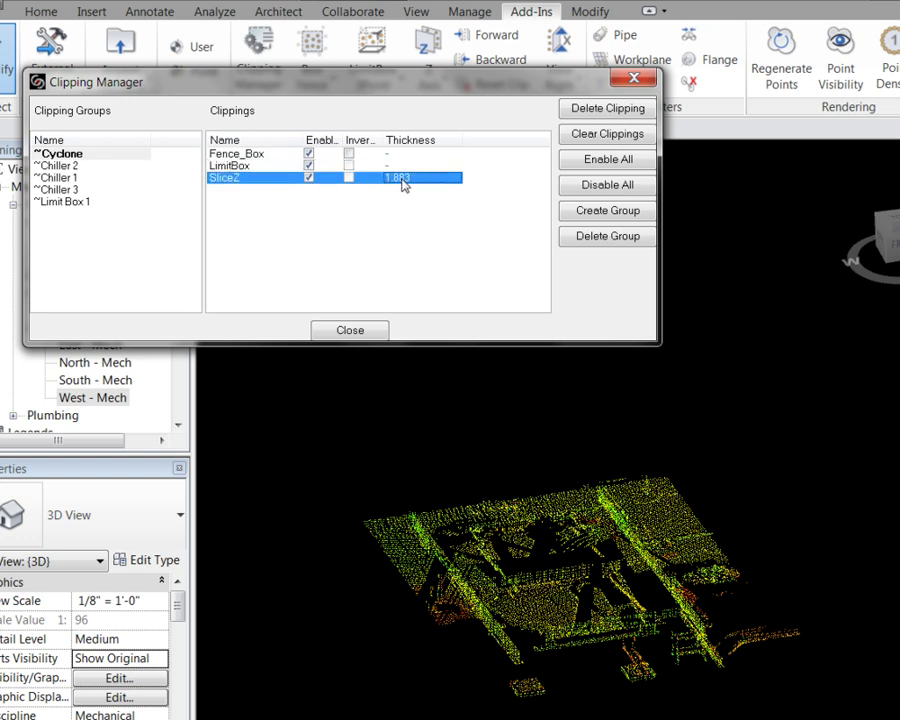
{"action": "left_click", "coordinate": [403, 180]}
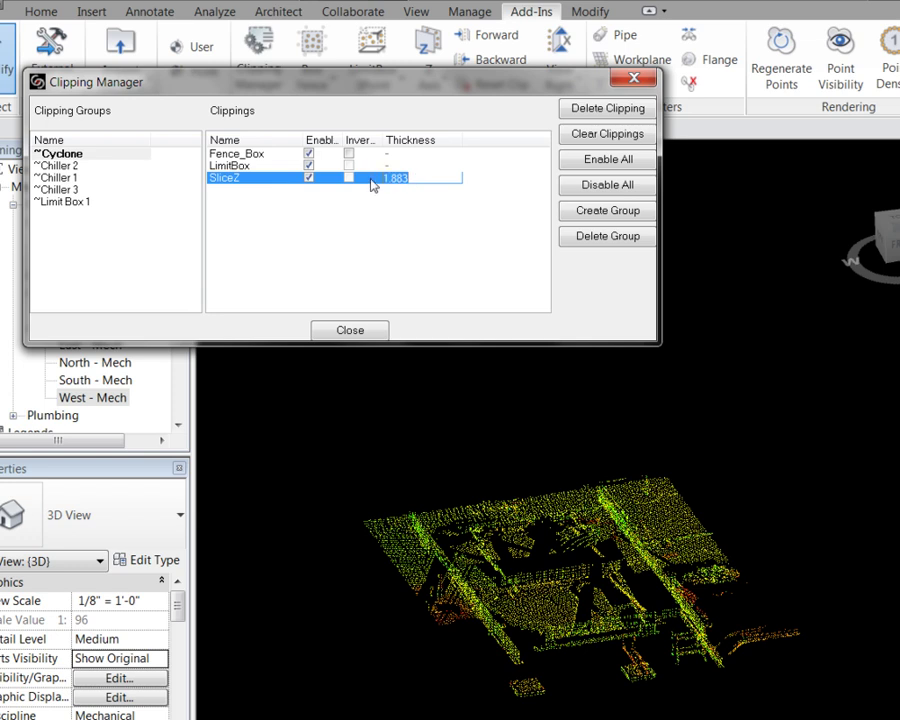
{"action": "type", "text": "5.0"}
{"action": "key", "text": "Return"}
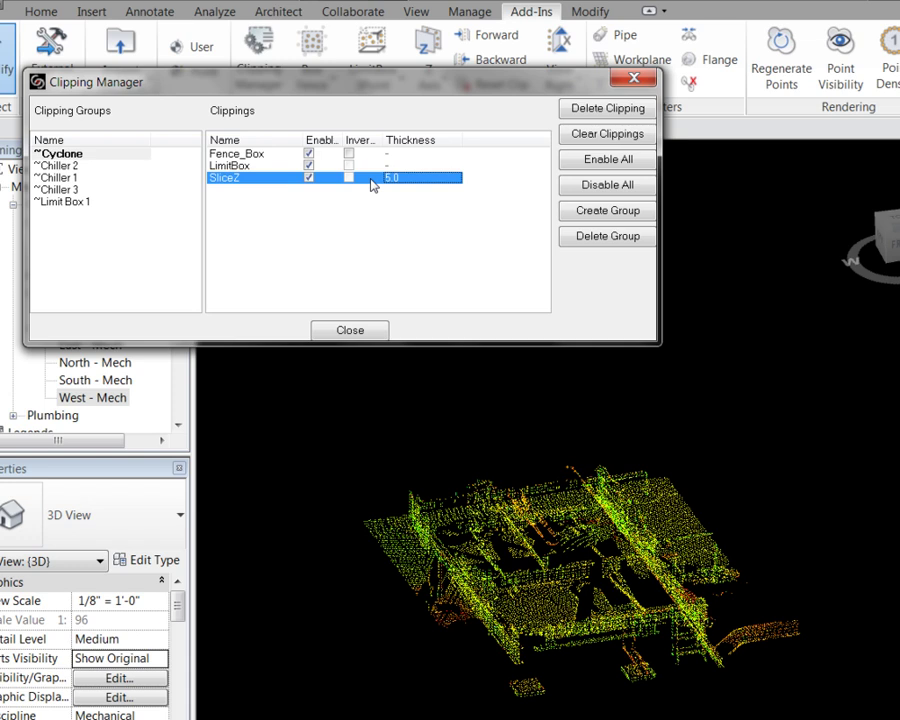
{"action": "left_click", "coordinate": [310, 181]}
- Resize the LimitBox clipping to width 24.841, depth 23.885 and height 37.658, and apply the new size
{"action": "left_click_drag", "start_coordinate": [344, 88], "coordinate": [281, 50]}
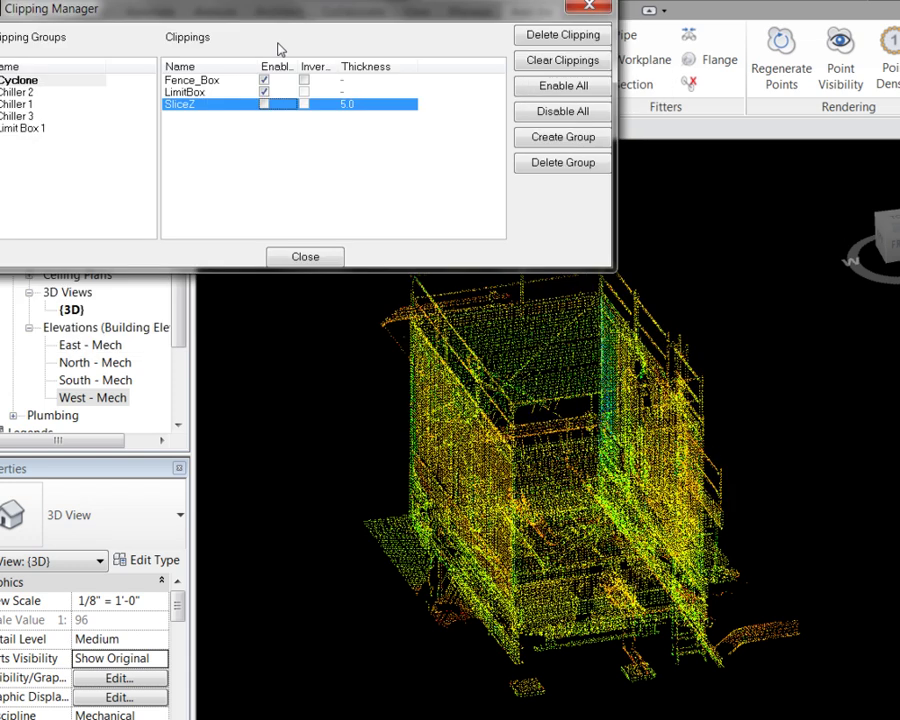
{"action": "left_click", "coordinate": [201, 92]}
{"action": "right_click", "coordinate": [200, 93]}
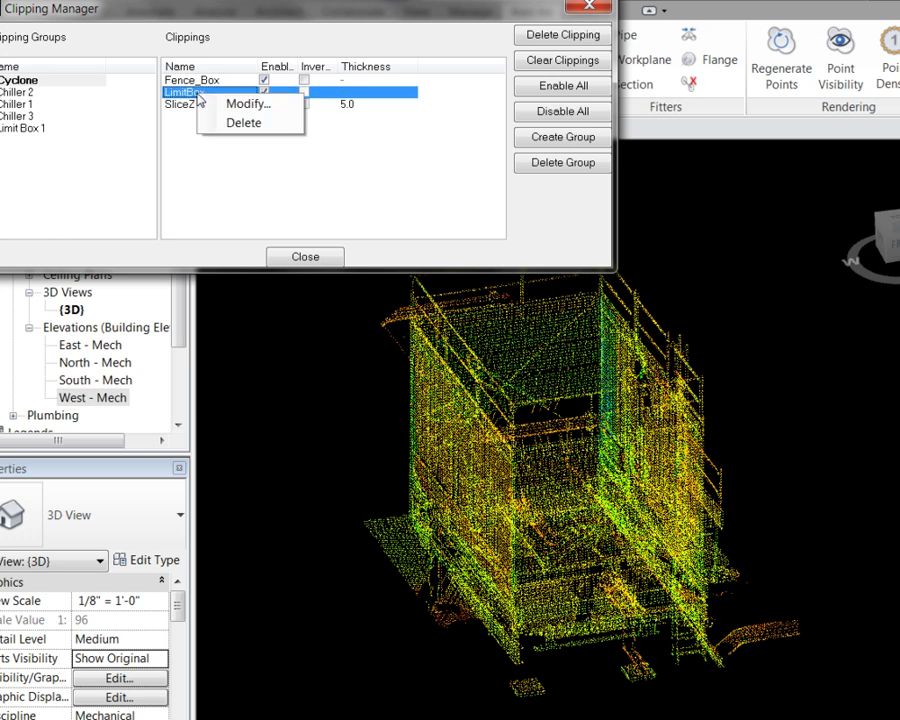
{"action": "left_click", "coordinate": [240, 104]}
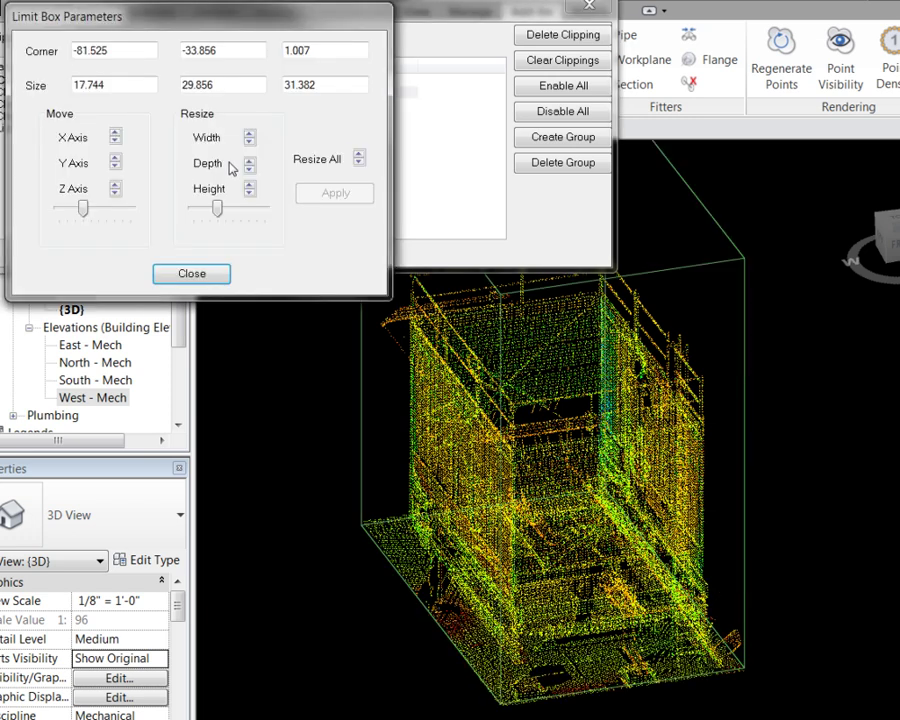
{"action": "left_click", "coordinate": [250, 134]}
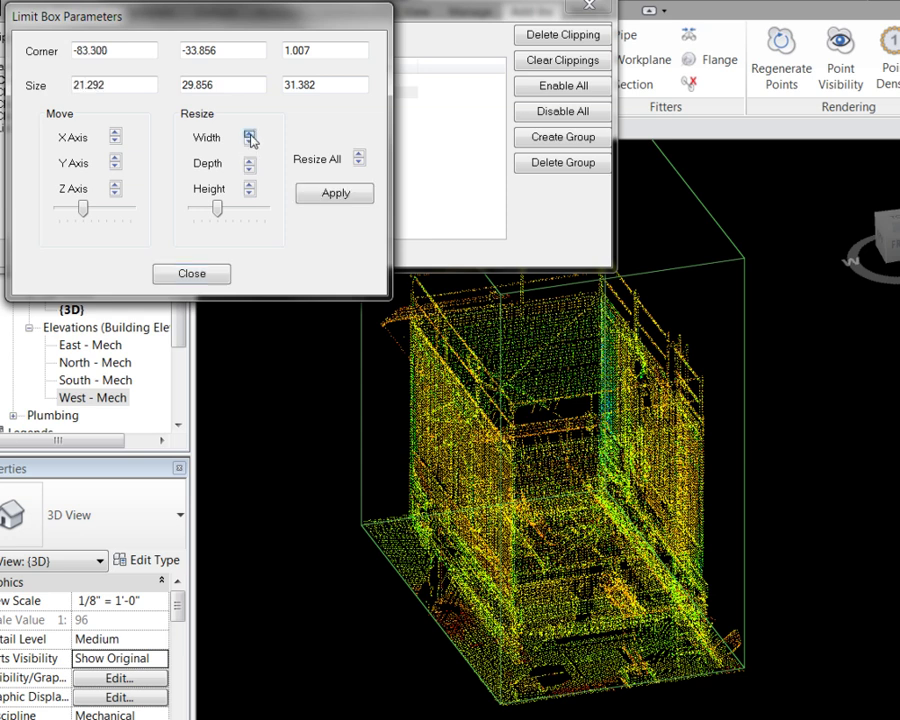
{"action": "left_click", "coordinate": [250, 134]}
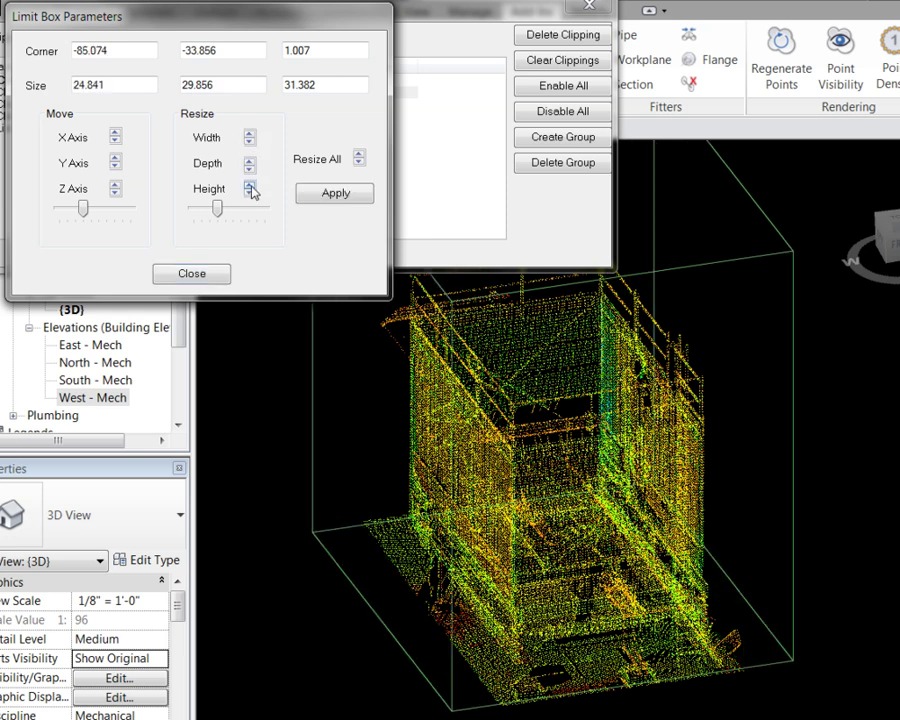
{"action": "left_click", "coordinate": [249, 183]}
{"action": "left_click", "coordinate": [250, 169]}
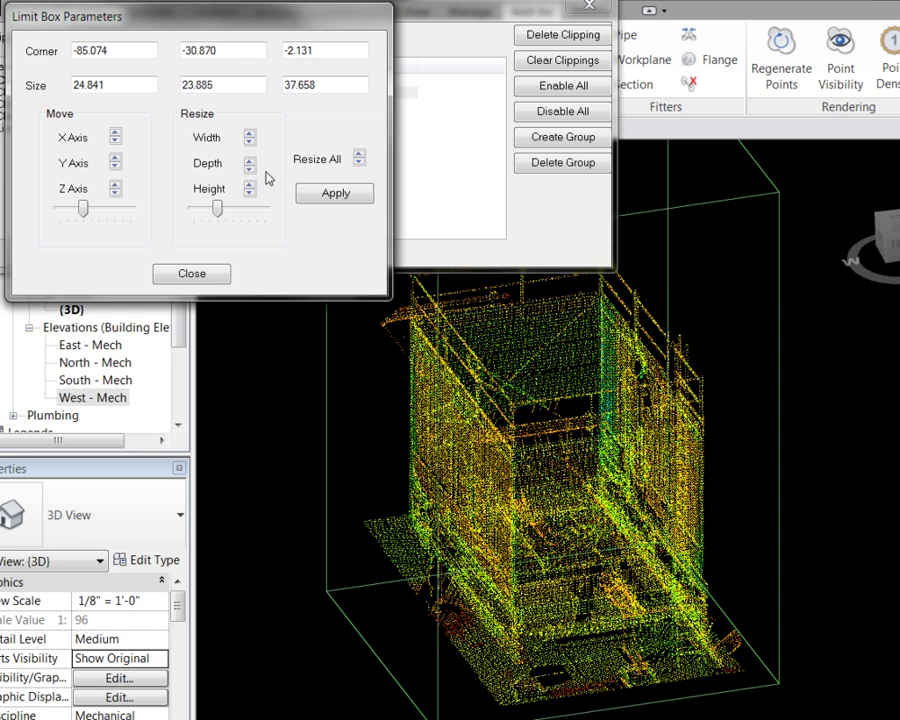
{"action": "left_click", "coordinate": [322, 194]}
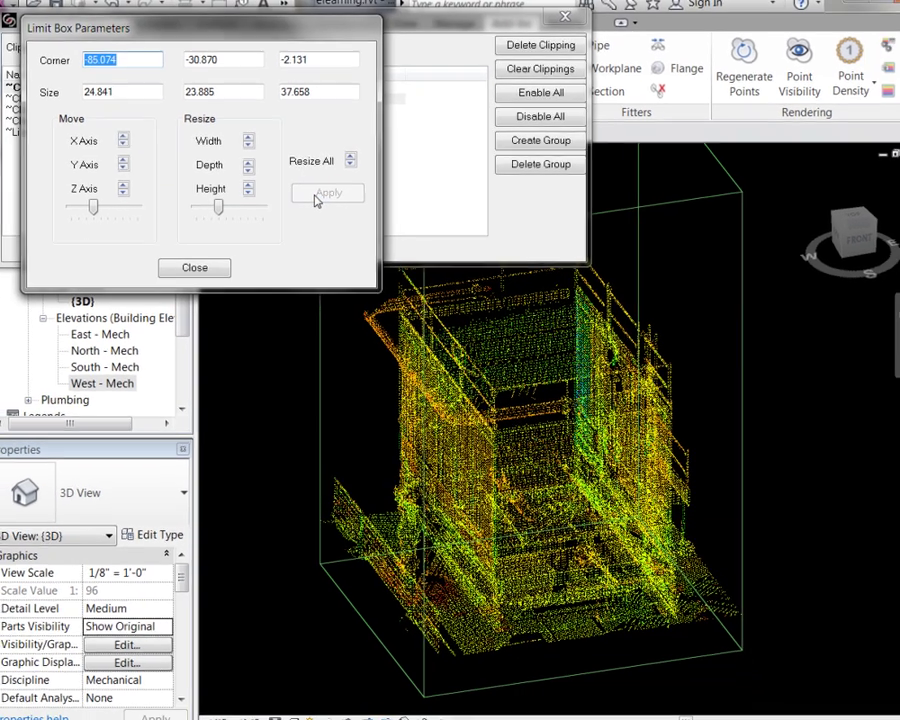
{"action": "left_click", "coordinate": [205, 273]}
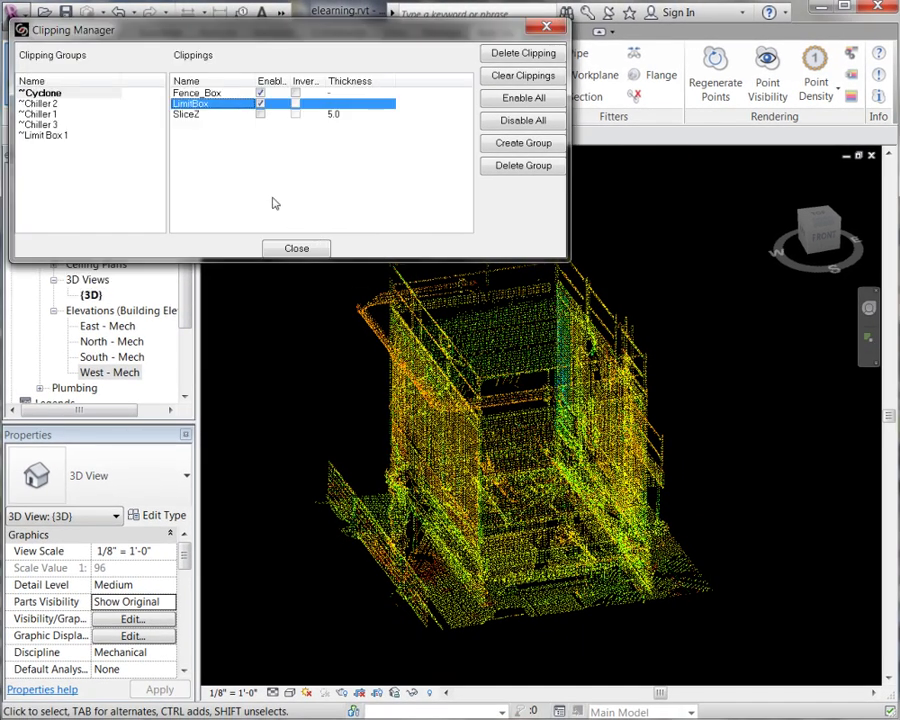
- Rename the LimitBox clipping as chiller1 and close the Clipping Manager
{"action": "double_click", "coordinate": [200, 106]}
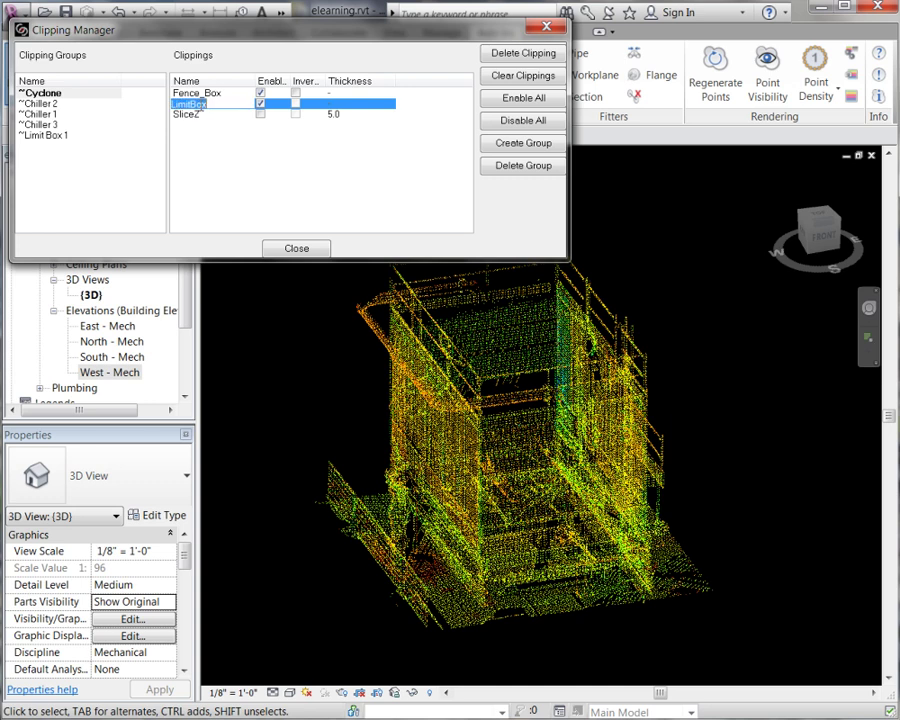
{"action": "type", "text": "chiller1"}
{"action": "key", "text": "Return"}
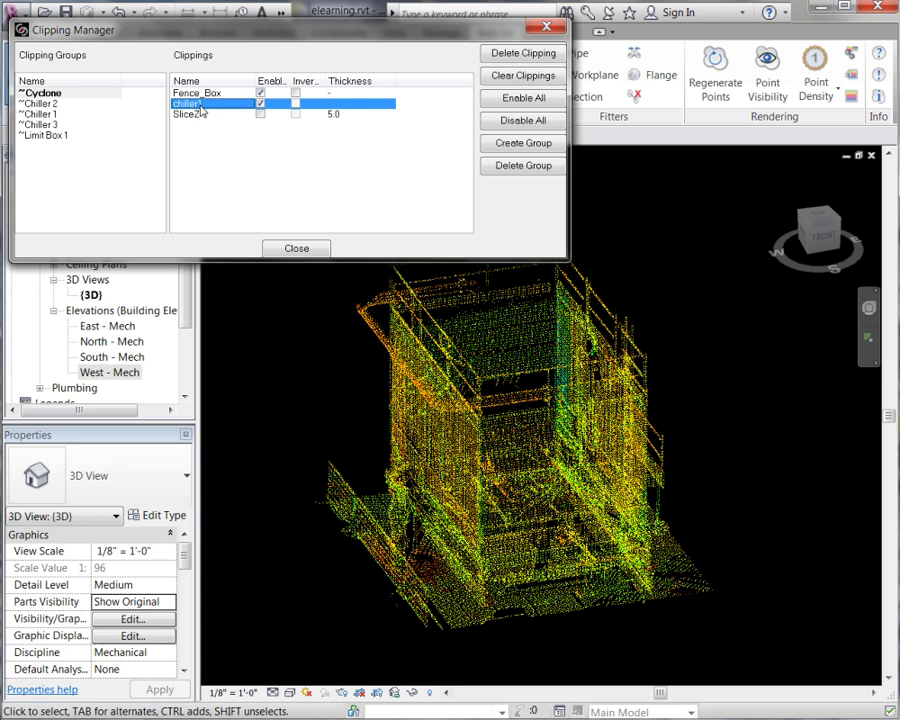
{"action": "left_click", "coordinate": [293, 249]}
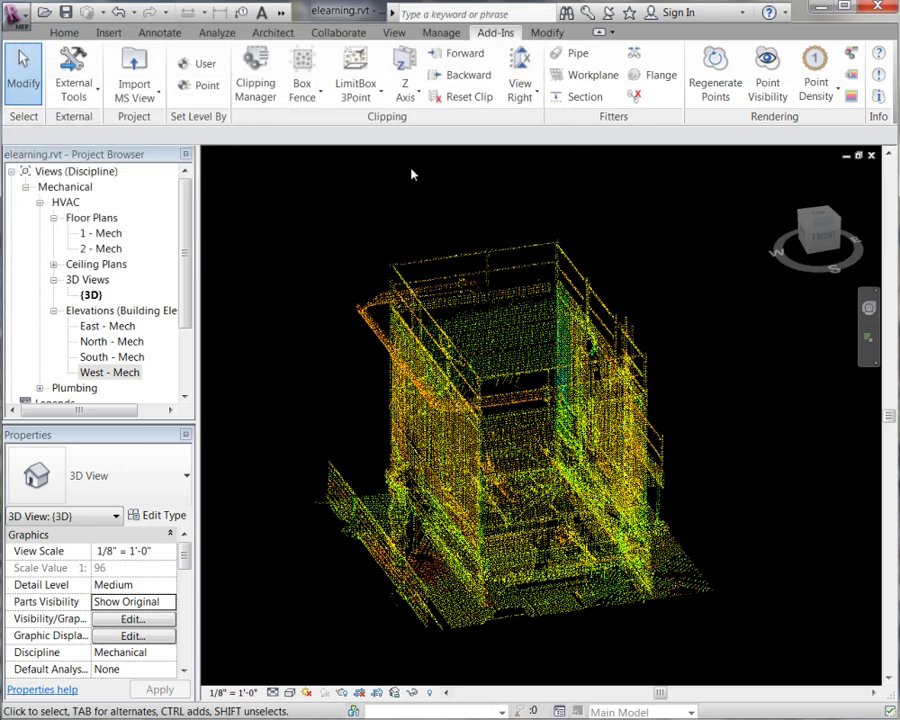
- Reset the clipping and turn the whole rooftop point cloud to an isometric view
{"action": "left_click", "coordinate": [461, 102]}
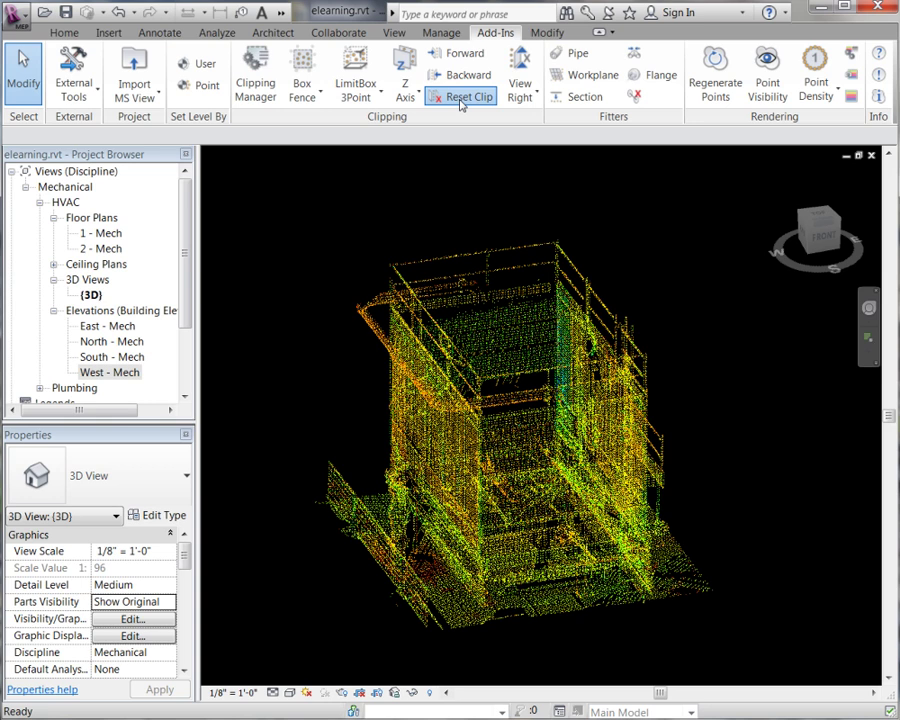
{"action": "middle_click_drag", "start_coordinate": [659, 230], "coordinate": [808, 217]}
{"action": "left_click", "coordinate": [812, 229]}
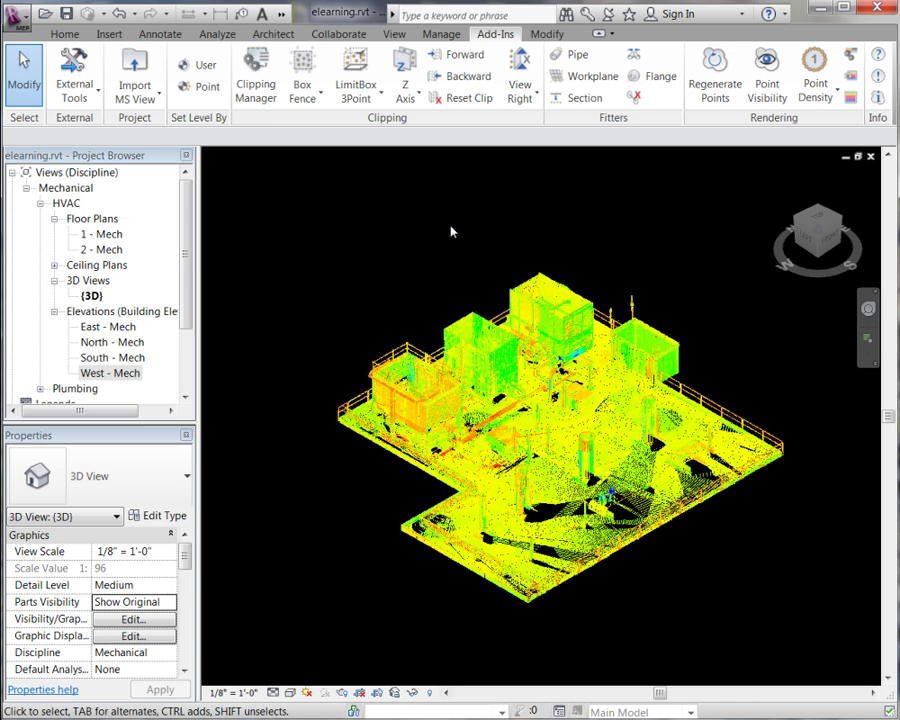
- In the top view, box-fence a narrow strip along the west edge of the westernmost chiller
{"action": "left_click", "coordinate": [816, 213]}
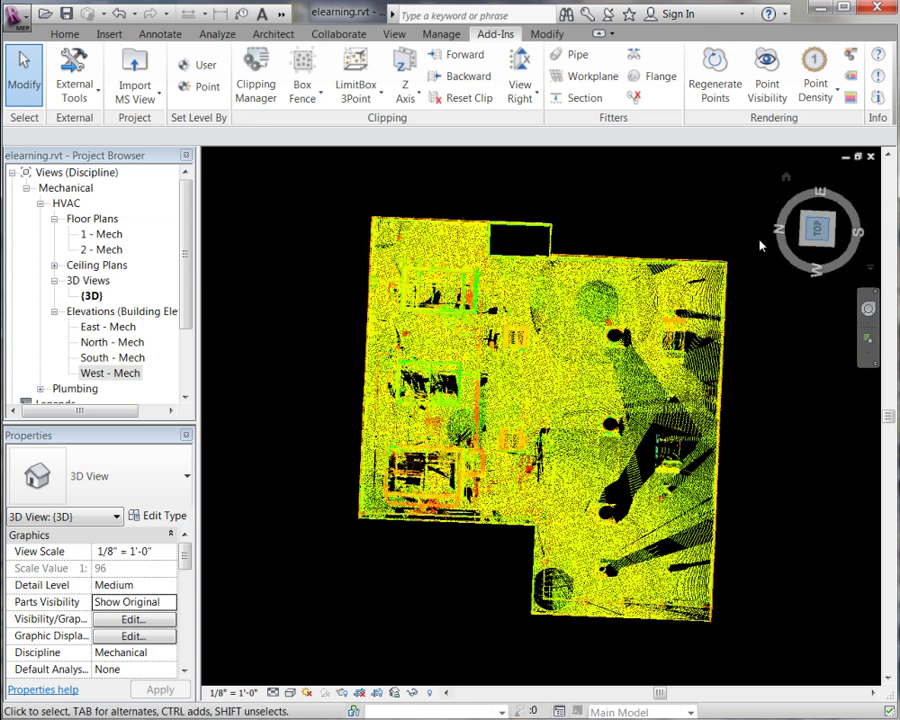
{"action": "key", "text": "b"}
{"action": "key", "text": "f"}
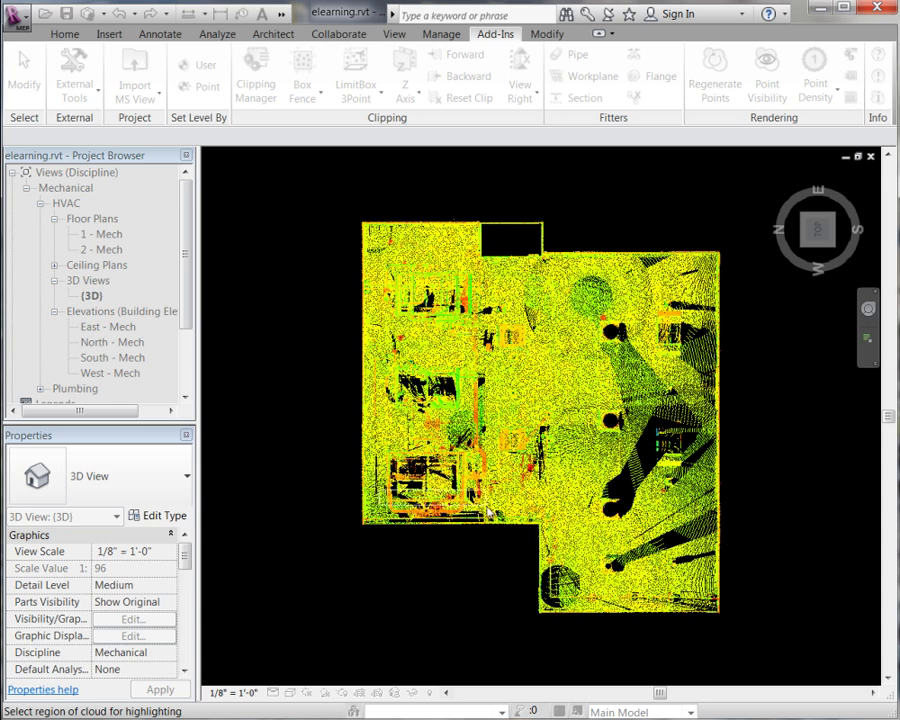
{"action": "left_click_drag", "start_coordinate": [382, 498], "coordinate": [490, 513]}
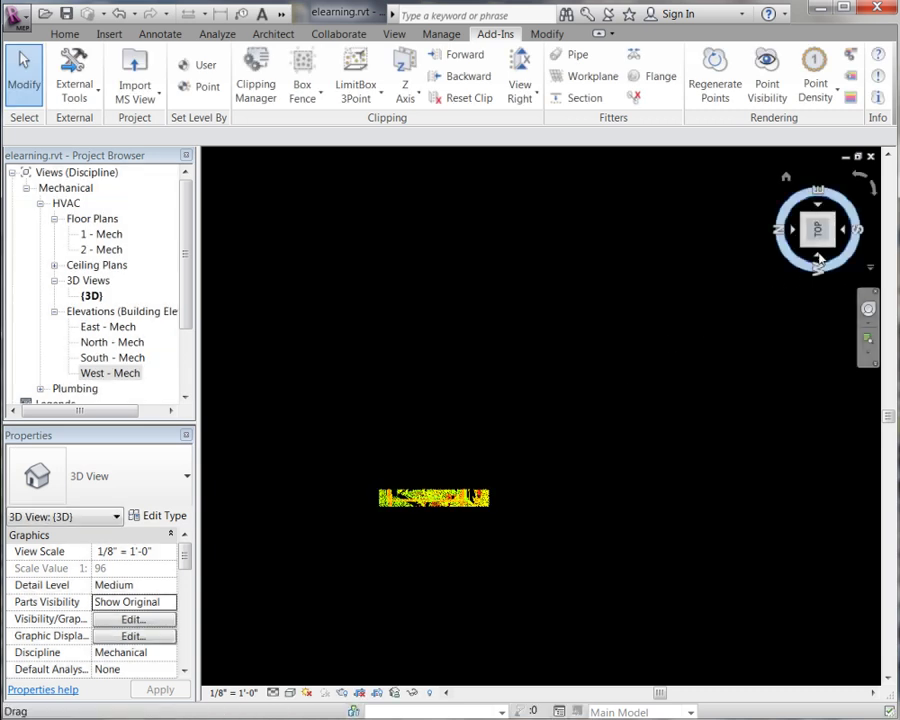
- In the left view, set a level named rooftop with a FloorPlan view by picking a point on the floor line
{"action": "left_click", "coordinate": [817, 252]}
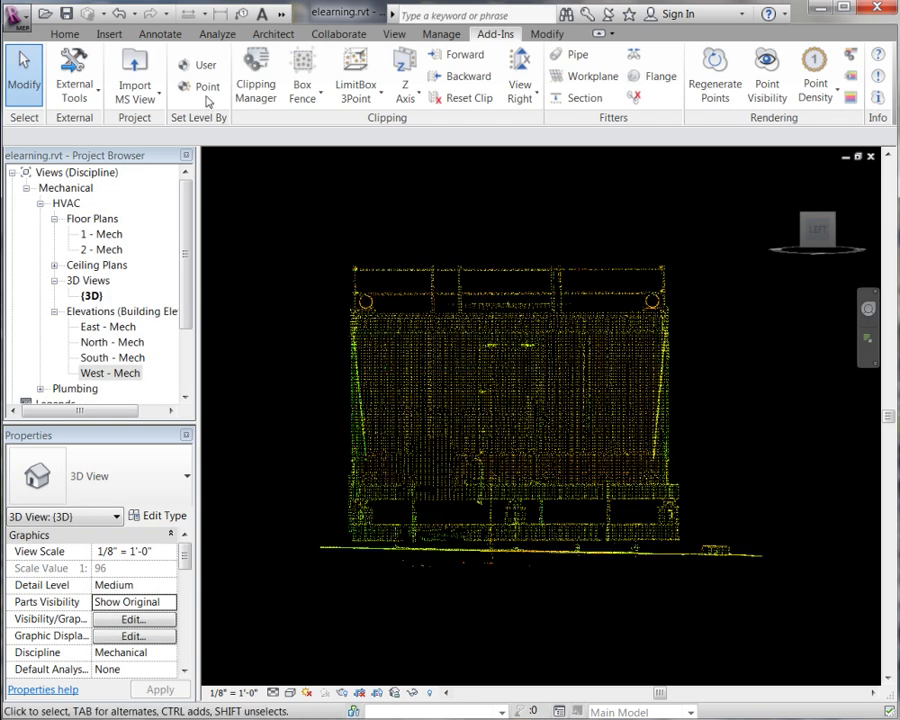
{"action": "left_click", "coordinate": [206, 87]}
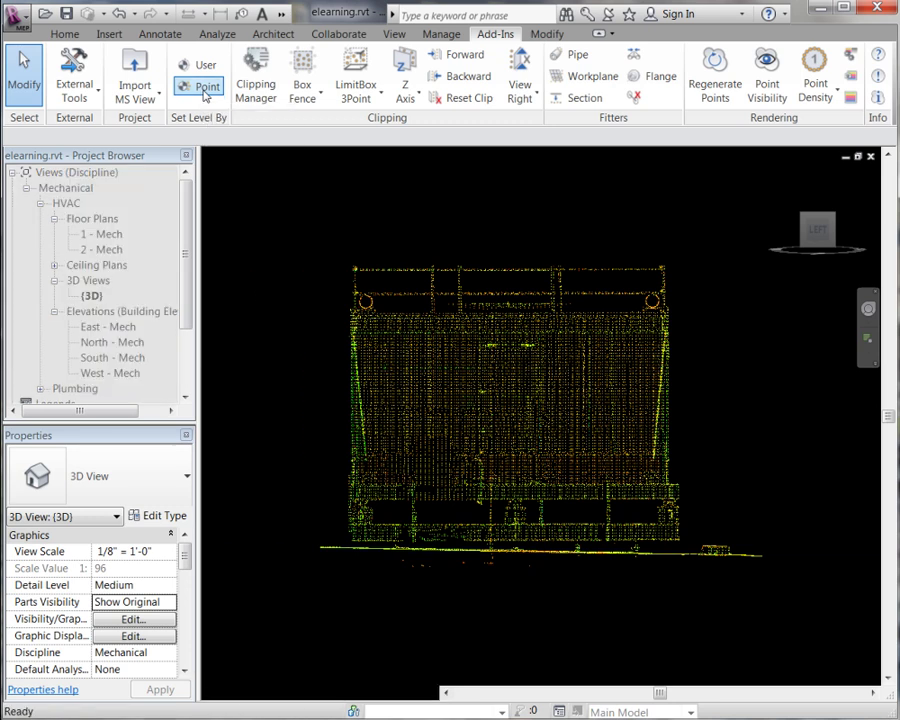
{"action": "left_click", "coordinate": [522, 550]}
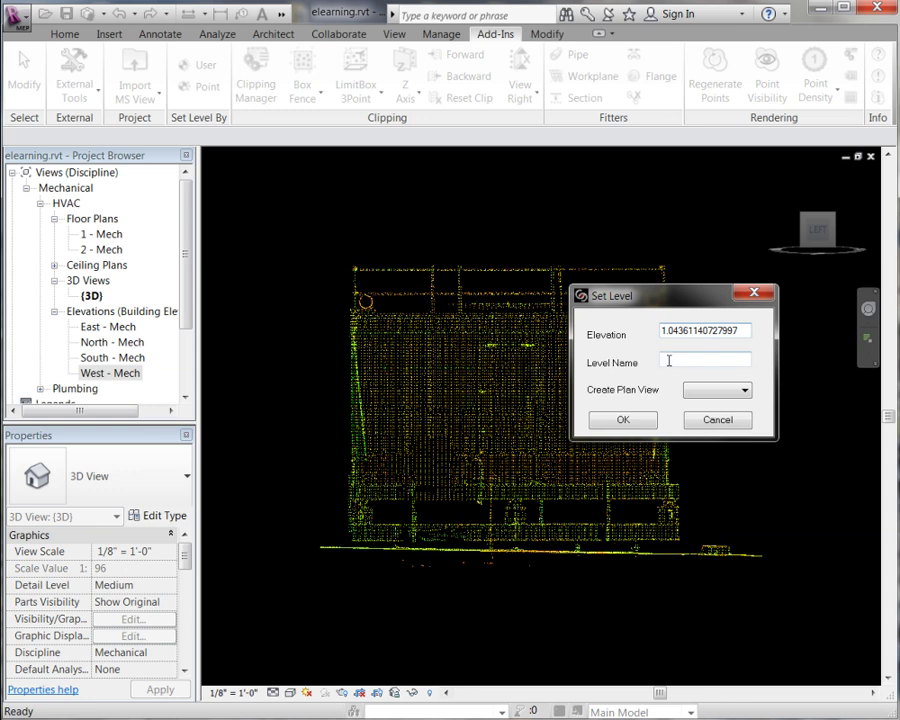
{"action": "left_click_drag", "start_coordinate": [744, 330], "coordinate": [660, 333]}
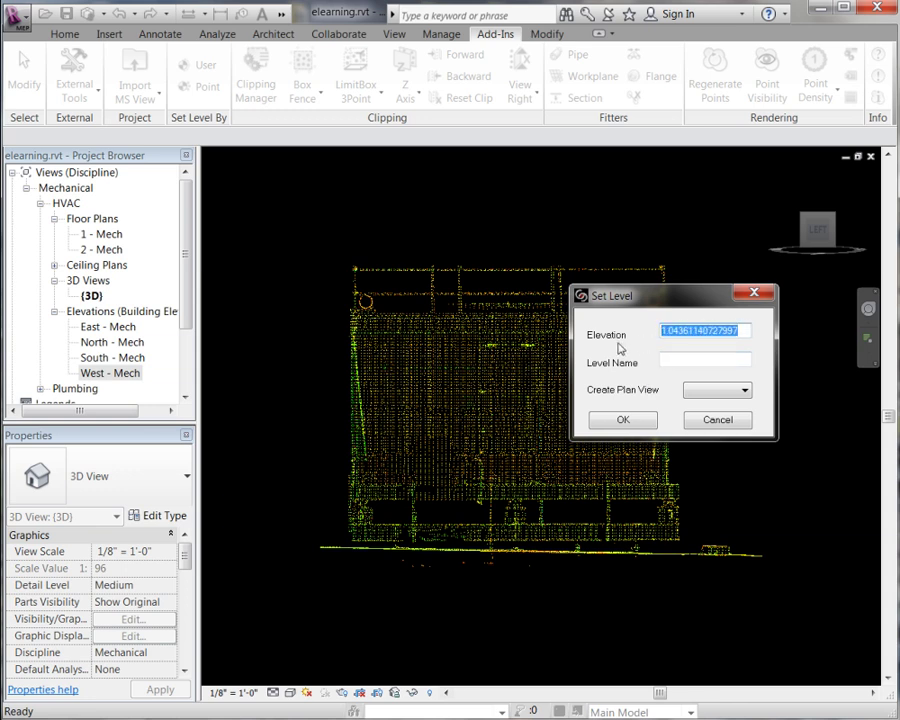
{"action": "left_click", "coordinate": [675, 363]}
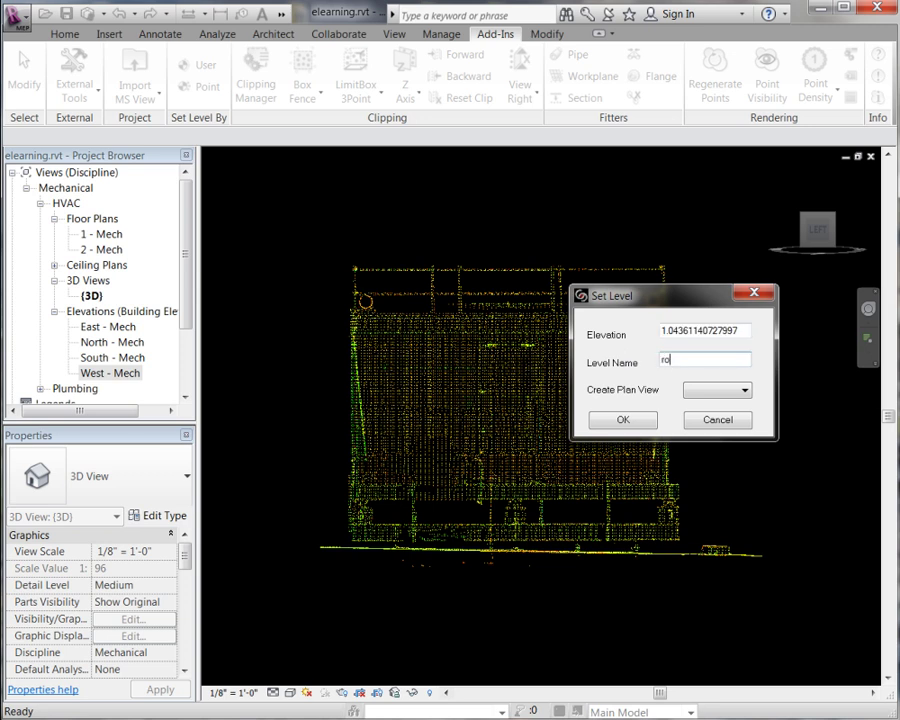
{"action": "left_click", "coordinate": [743, 391]}
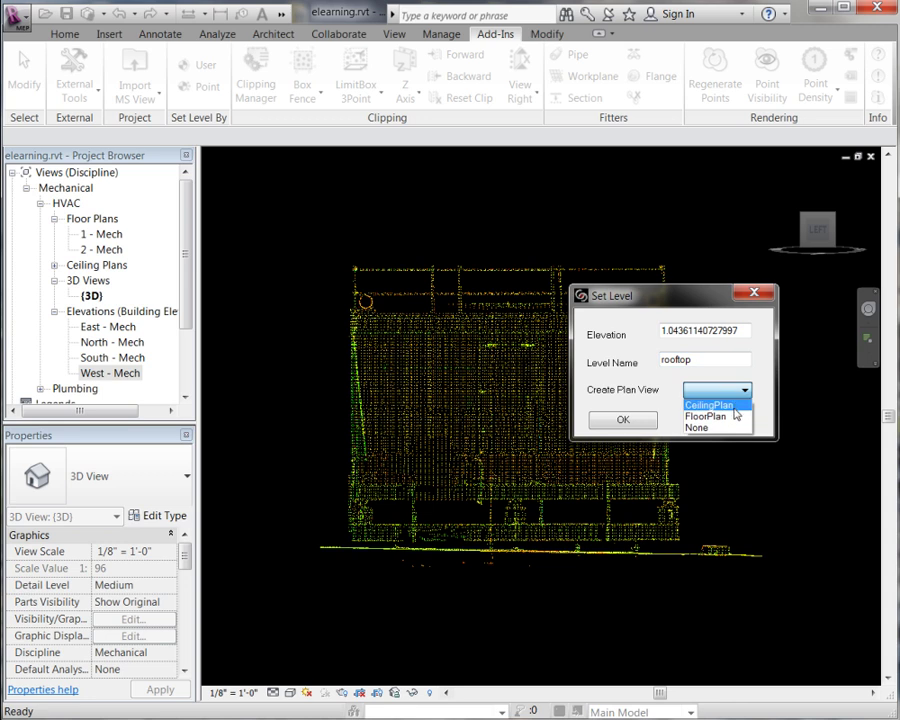
{"action": "left_click", "coordinate": [729, 417]}
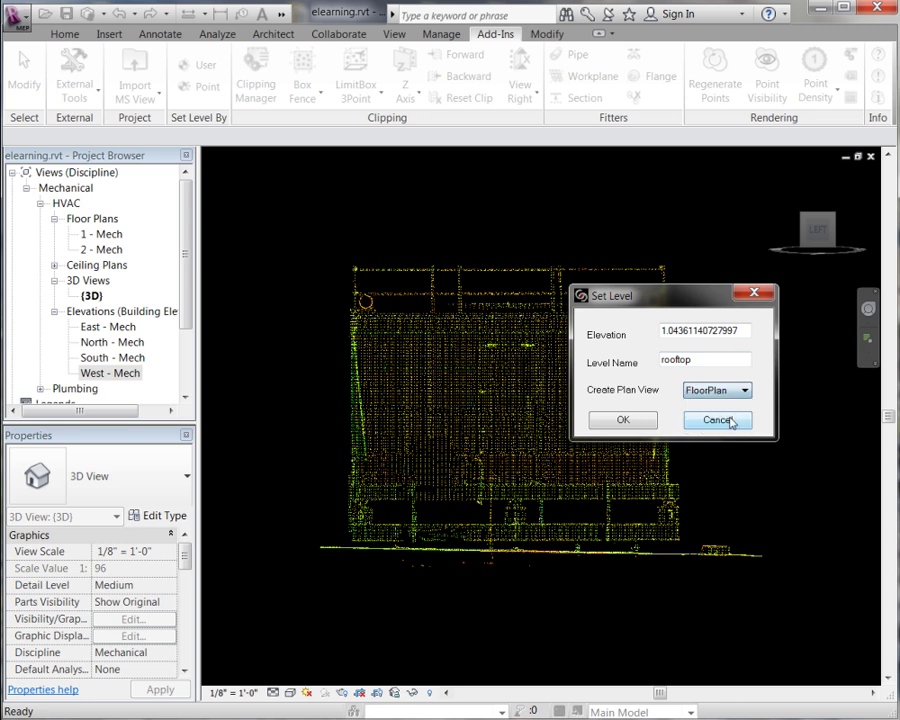
{"action": "left_click", "coordinate": [631, 423]}
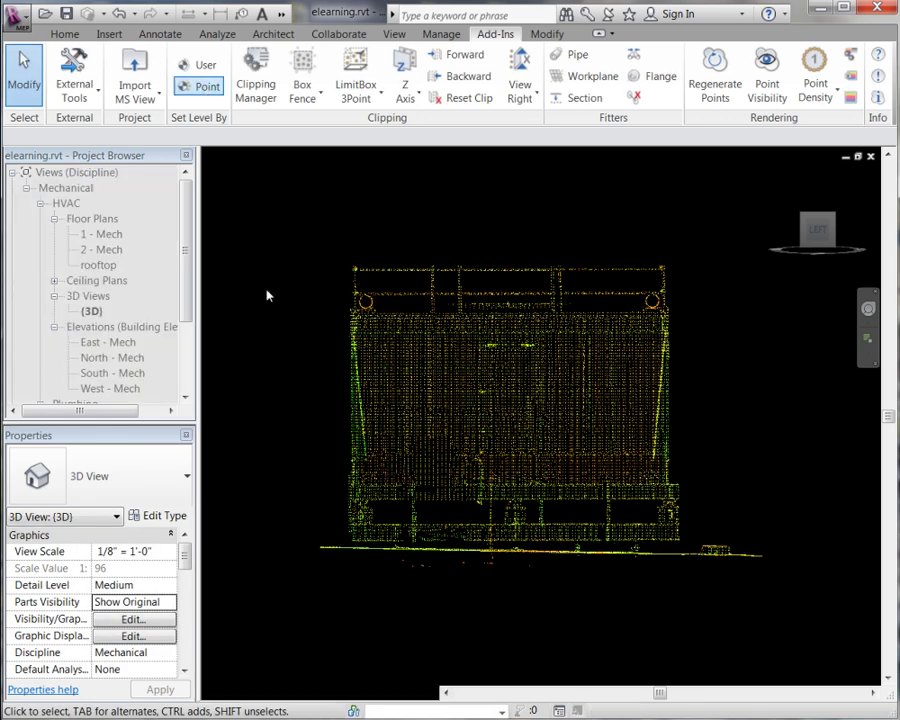
- Set a level named top of chiller with a FloorPlan view by picking a point on the chiller's upper edge
{"action": "left_click", "coordinate": [203, 86]}
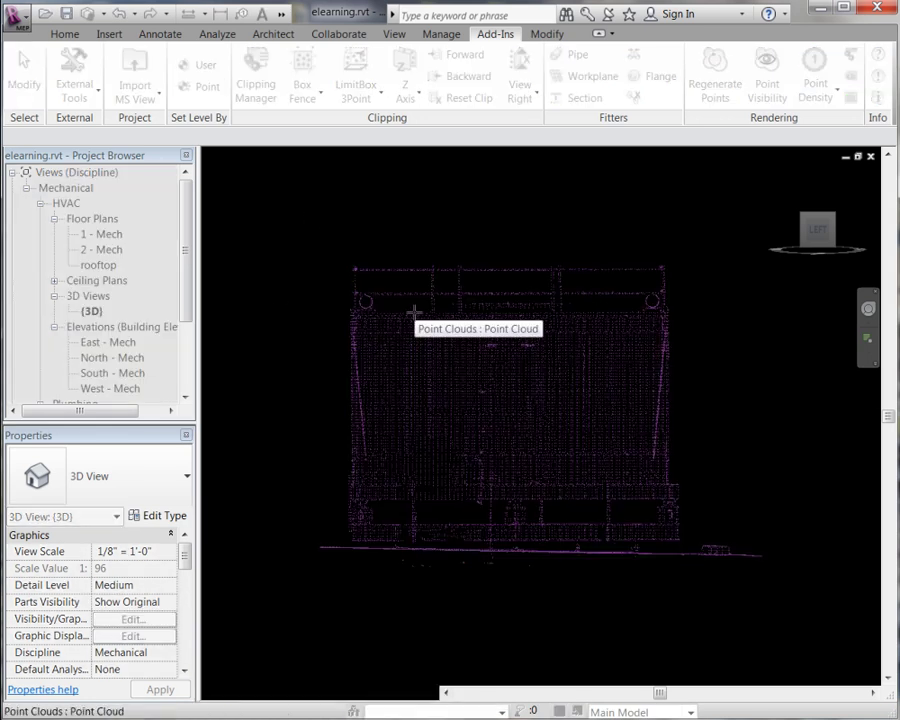
{"action": "left_click", "coordinate": [414, 313]}
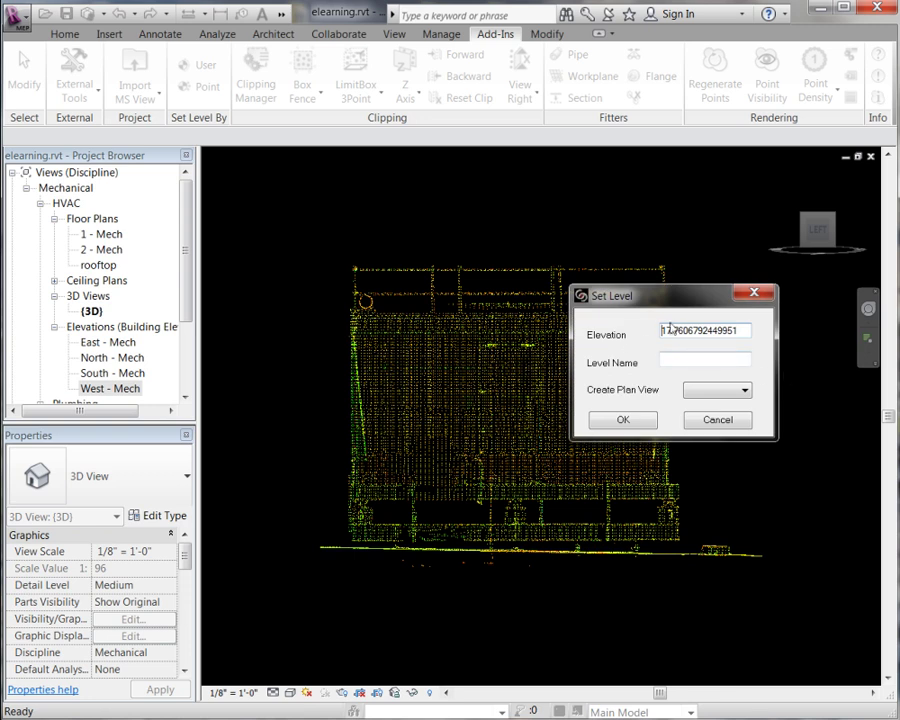
{"action": "left_click_drag", "start_coordinate": [662, 328], "coordinate": [745, 329]}
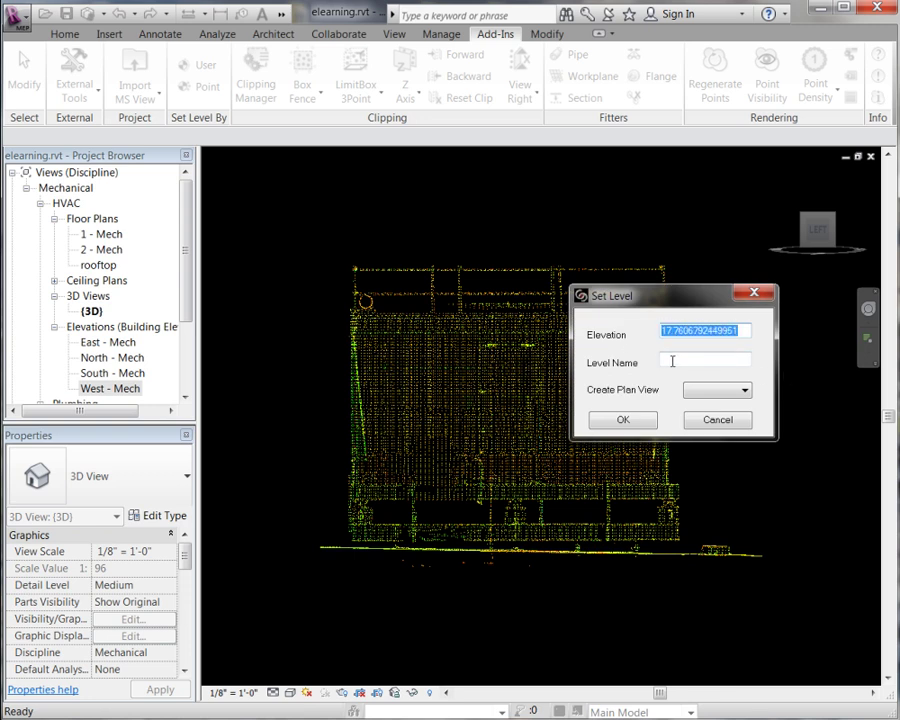
{"action": "left_click", "coordinate": [673, 361]}
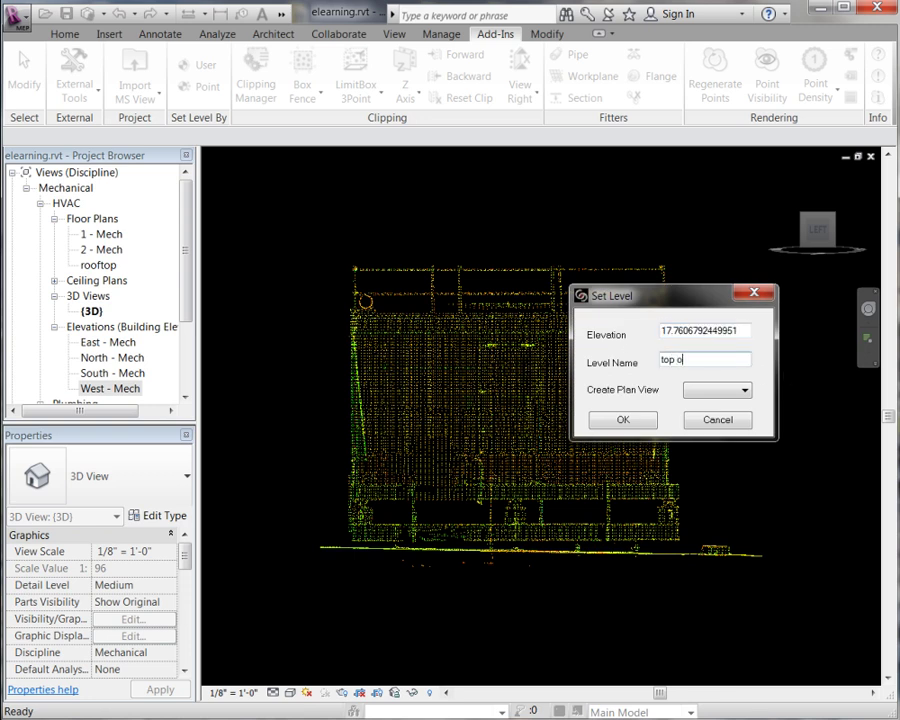
{"action": "left_click", "coordinate": [716, 390]}
{"action": "left_click", "coordinate": [712, 414]}
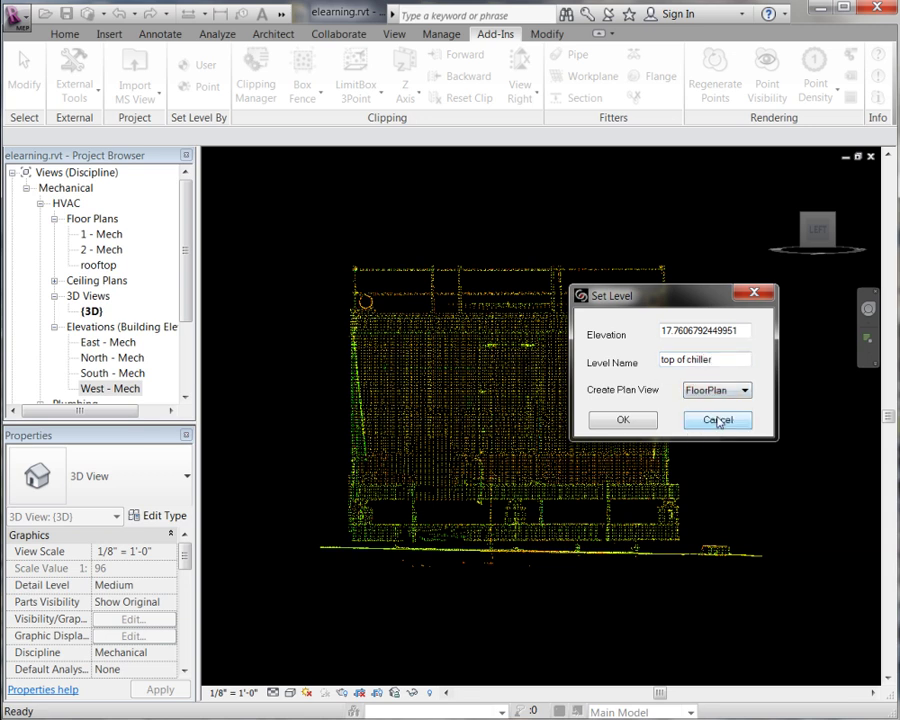
{"action": "left_click", "coordinate": [621, 421]}
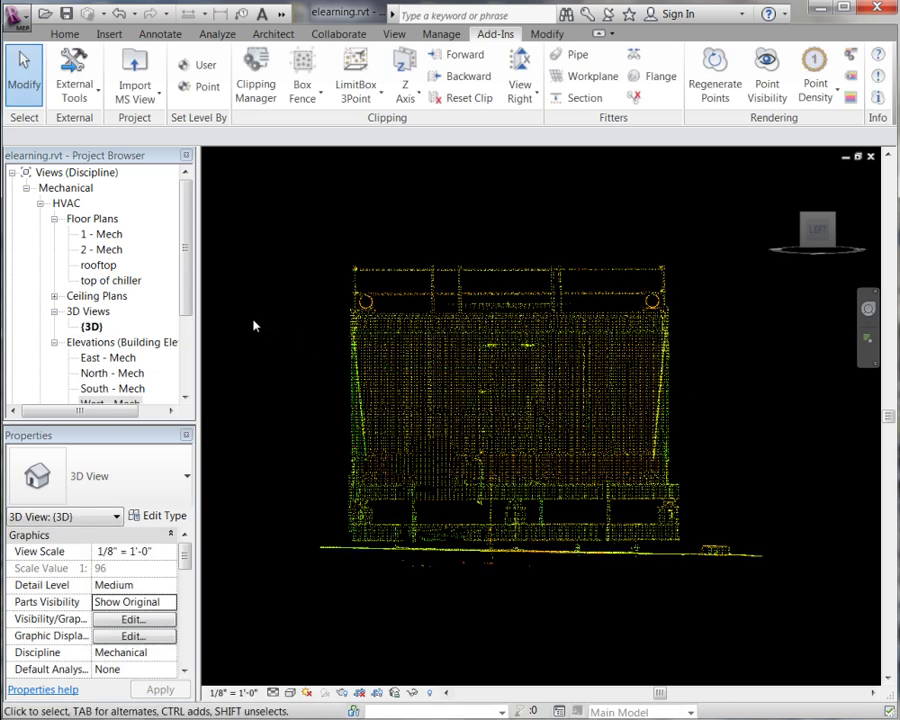
- Check the rooftop and top of chiller floor plans in the project and their level lines in the East - Mech elevation
{"action": "left_click", "coordinate": [99, 266]}
{"action": "left_click", "coordinate": [104, 281]}
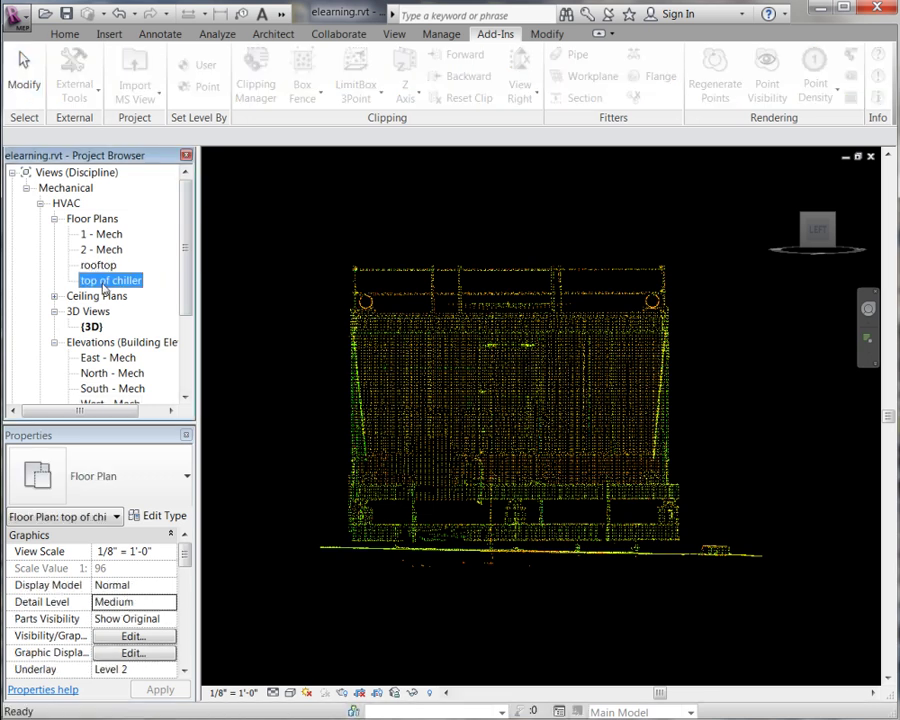
{"action": "left_click", "coordinate": [100, 266]}
{"action": "left_click", "coordinate": [103, 281]}
{"action": "scroll", "coordinate": [110, 283], "scroll_direction": "down", "scroll_amount": 1}
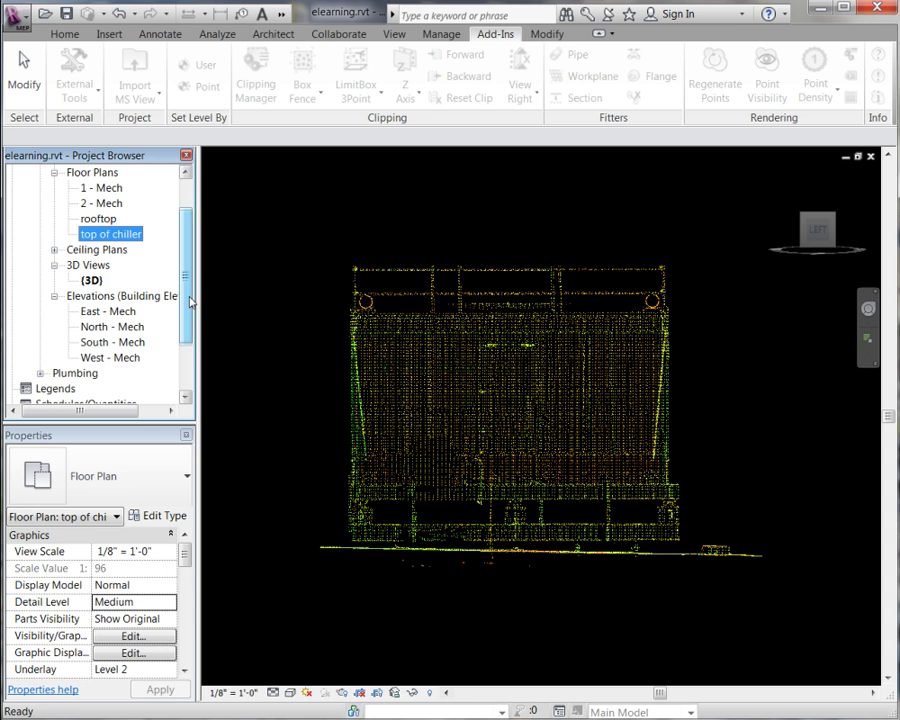
{"action": "double_click", "coordinate": [95, 312]}
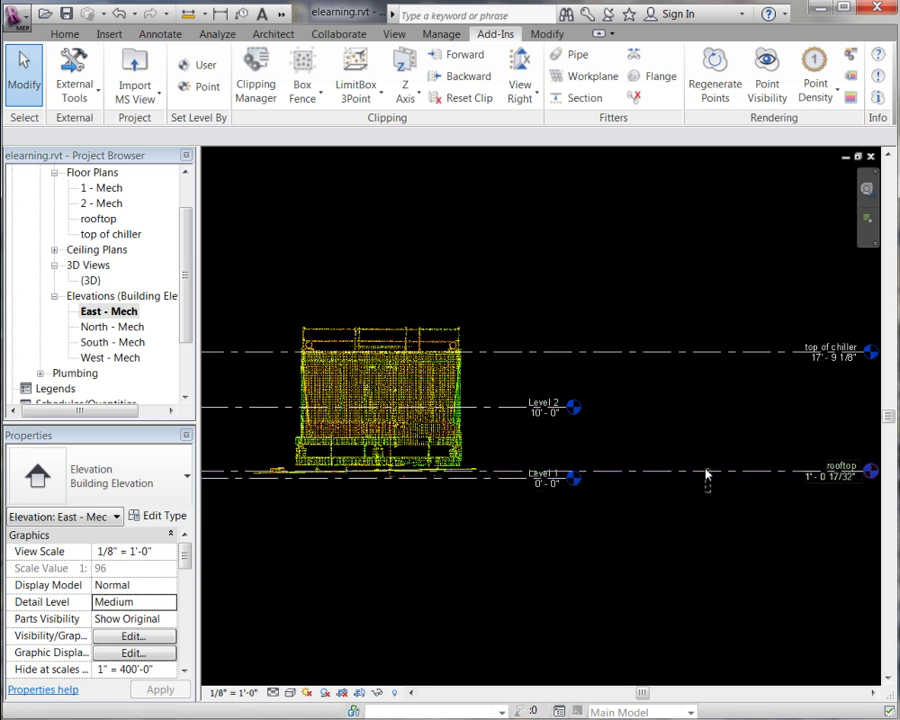
{"action": "left_click", "coordinate": [866, 477]}
{"action": "left_click_drag", "start_coordinate": [866, 477], "coordinate": [697, 472]}
{"action": "left_click", "coordinate": [651, 543]}
- Return to the {3D} view and open the top of chiller floor plan
{"action": "double_click", "coordinate": [90, 280]}
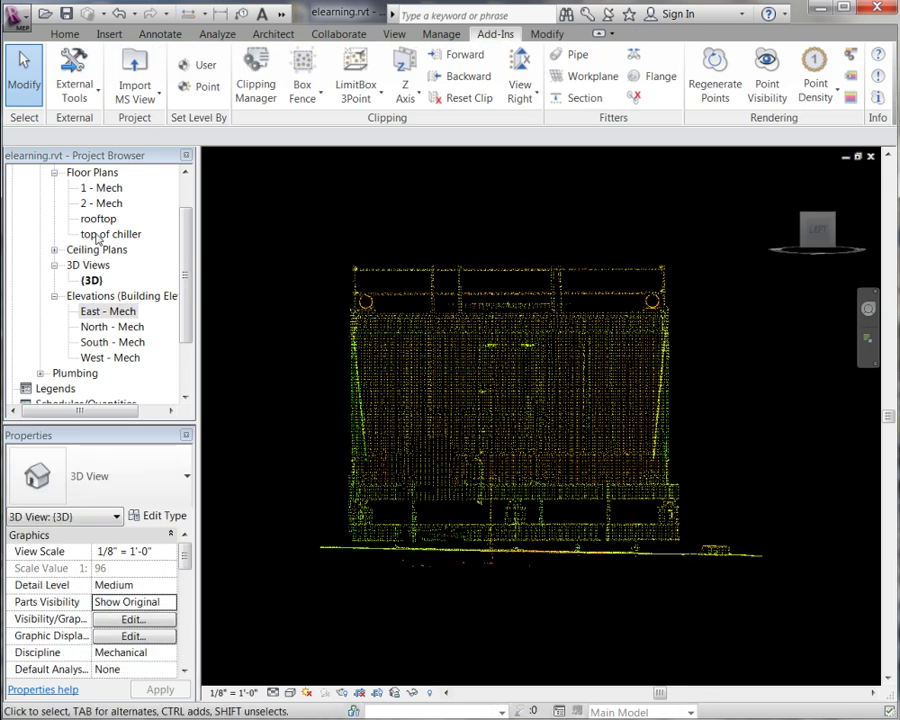
{"action": "double_click", "coordinate": [97, 234]}
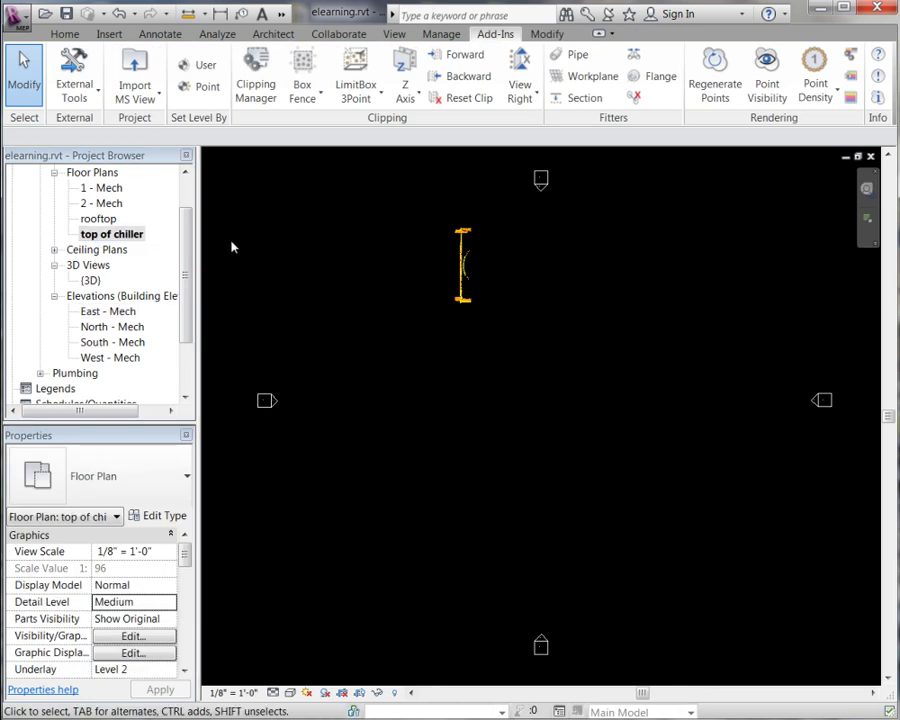
- Close the top of chiller floor plan and reset the clipping to show the whole scan in the {3D} view
{"action": "scroll", "coordinate": [472, 216], "scroll_direction": "up", "scroll_amount": 3}
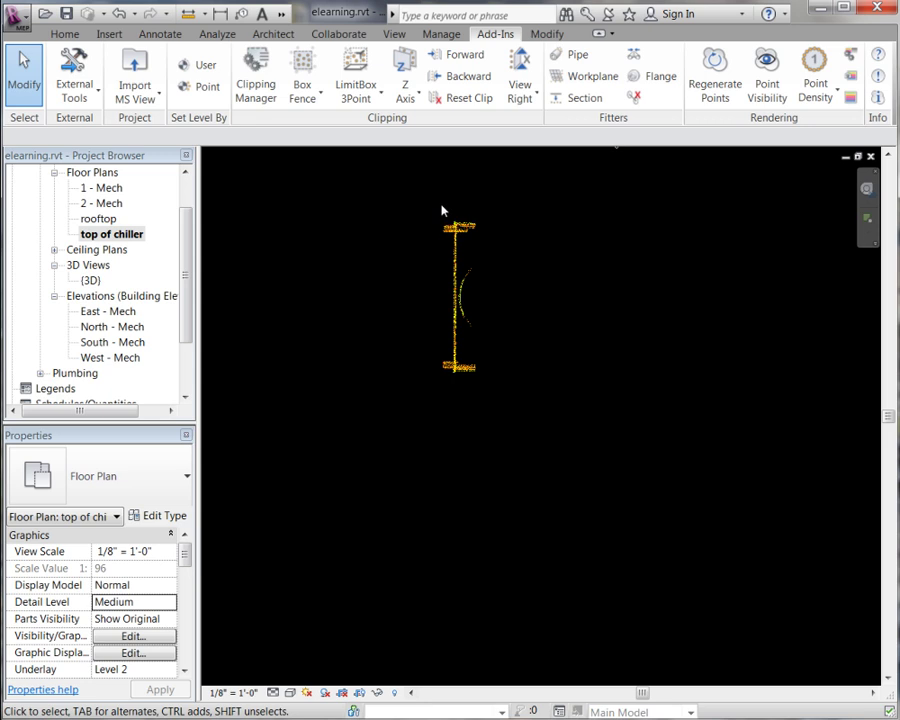
{"action": "key", "text": "ctrl+Tab"}
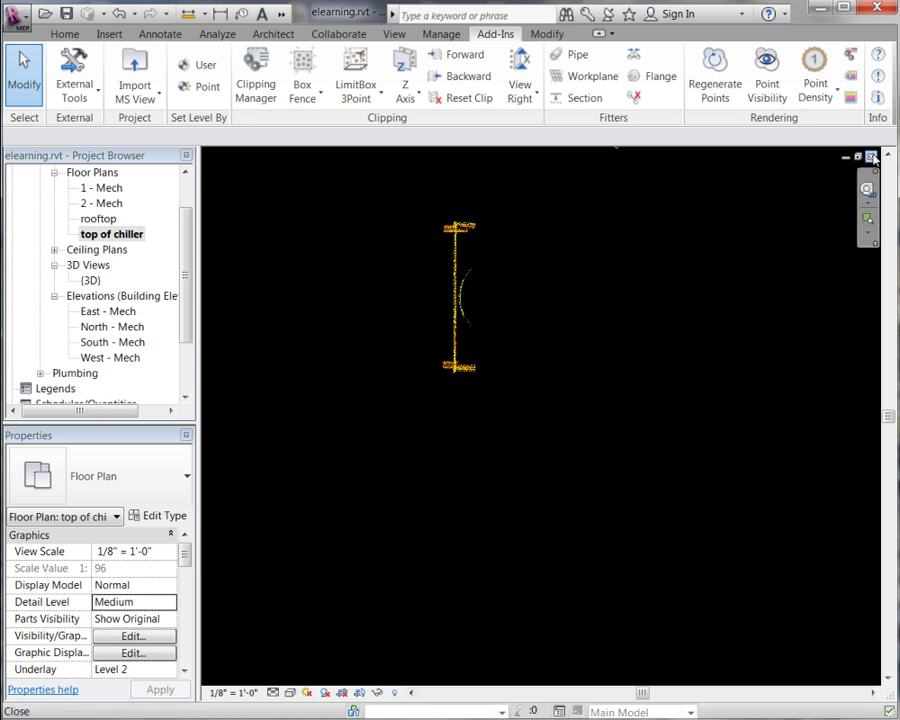
{"action": "left_click", "coordinate": [455, 100]}
{"action": "middle_click_drag", "start_coordinate": [498, 248], "coordinate": [479, 250]}
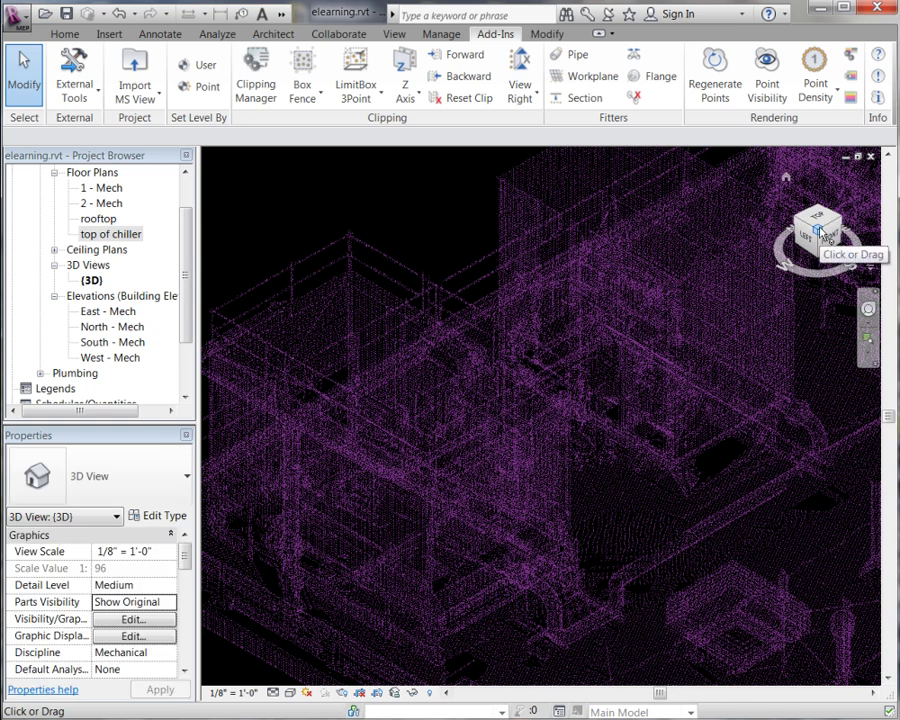
{"action": "left_click", "coordinate": [815, 235]}
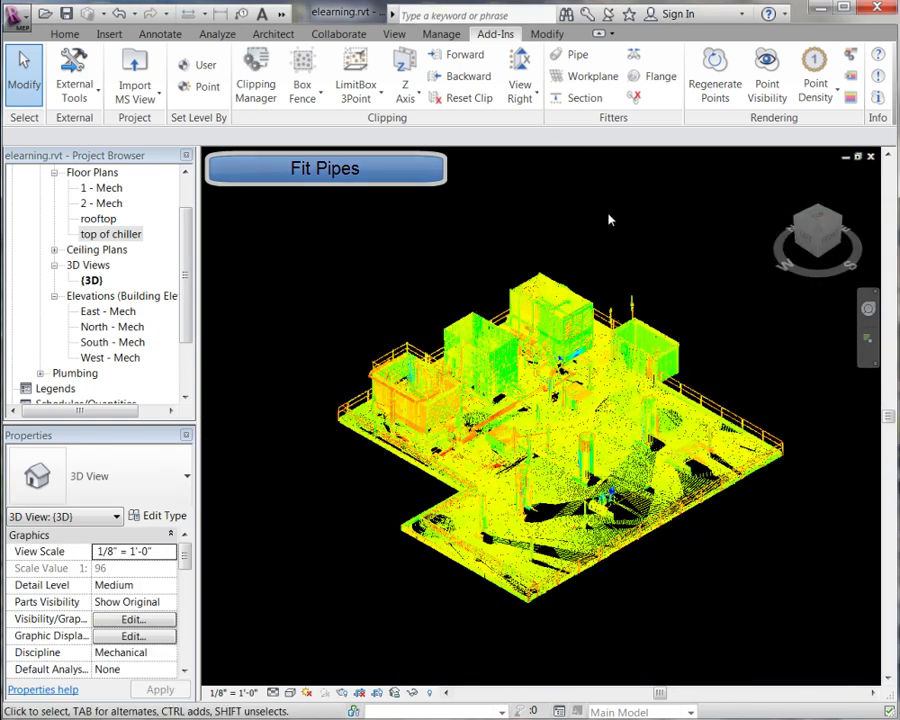
- In the top view, clip the point cloud with a Box Fence around the northwest chiller and its piping
{"action": "left_click", "coordinate": [819, 222]}
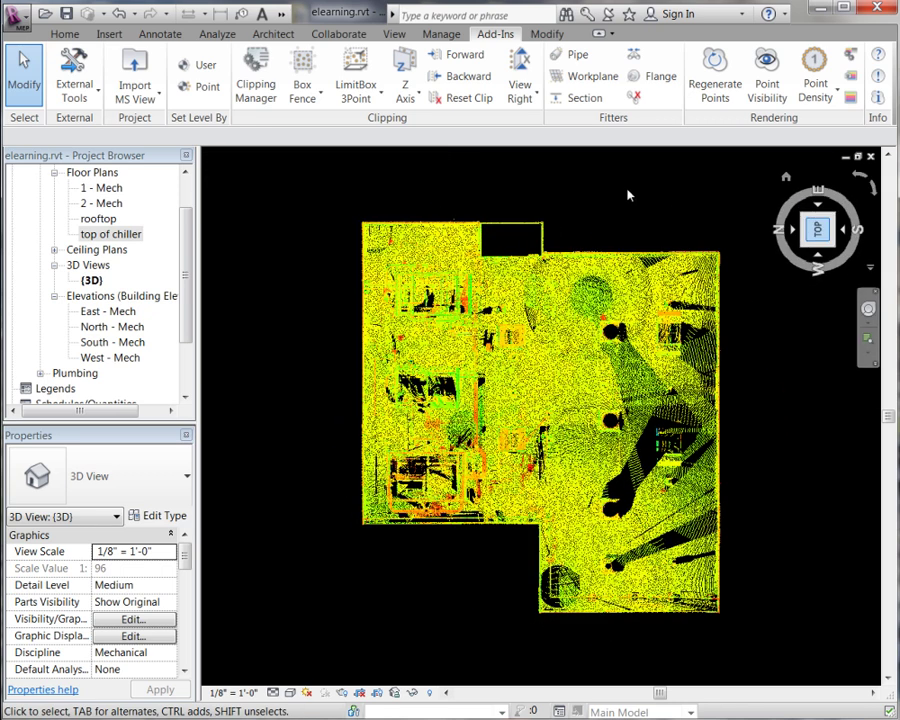
{"action": "left_click", "coordinate": [302, 88]}
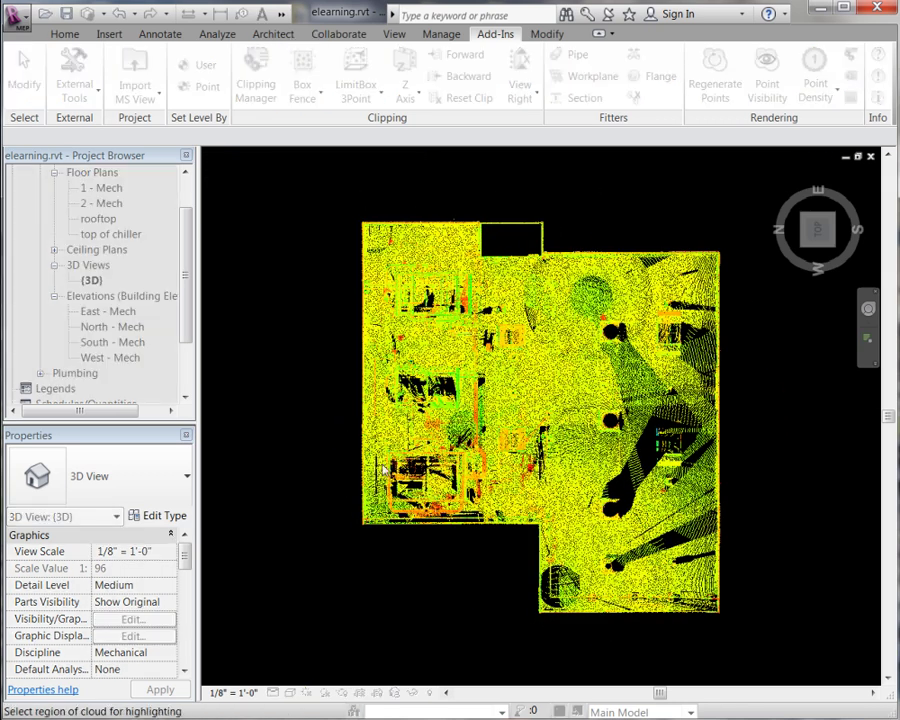
{"action": "left_click", "coordinate": [496, 520]}
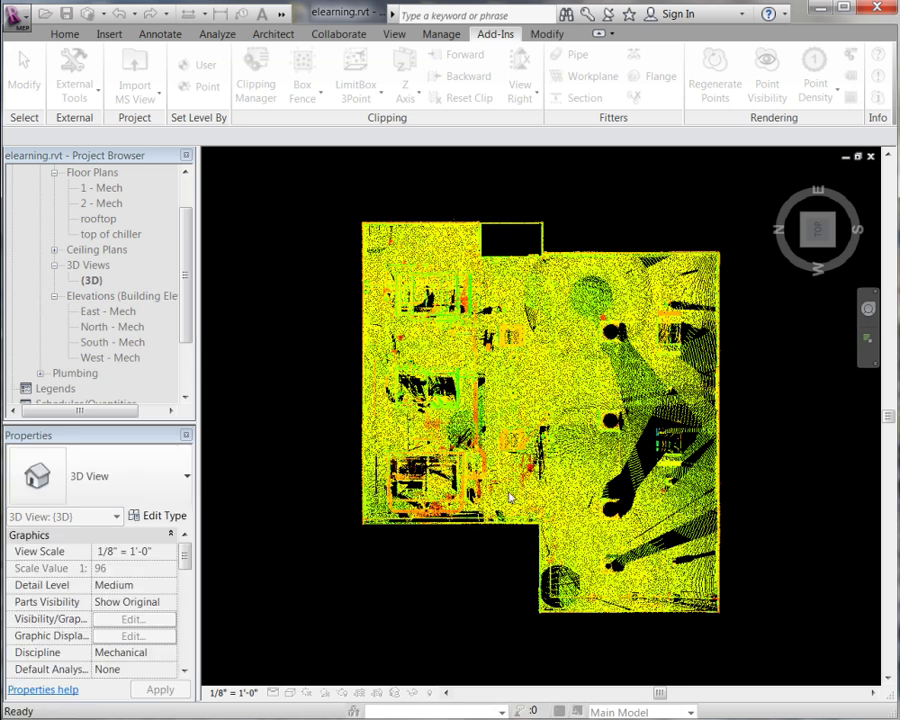
- From the front view, box-fence the horizontal pipe run near the top of the chiller
{"action": "left_click", "coordinate": [843, 229]}
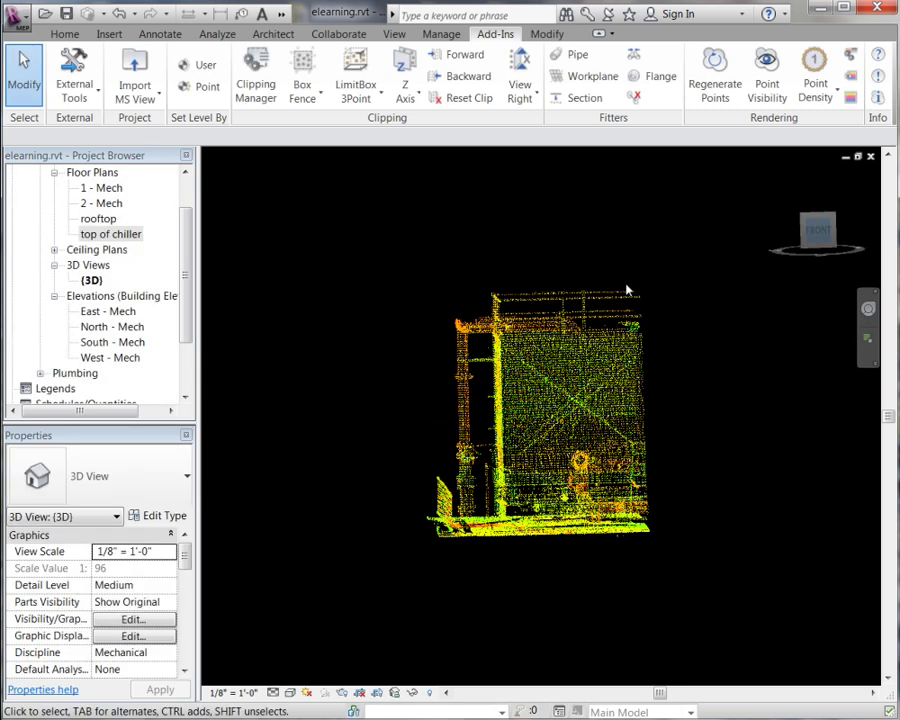
{"action": "left_click", "coordinate": [360, 90]}
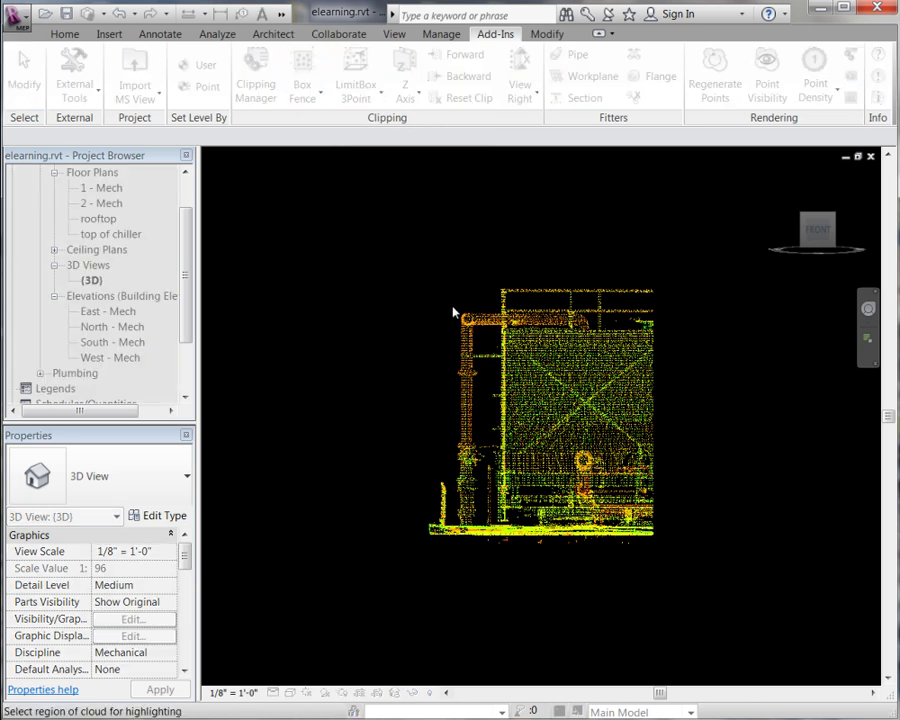
{"action": "left_click_drag", "start_coordinate": [503, 338], "coordinate": [589, 333]}
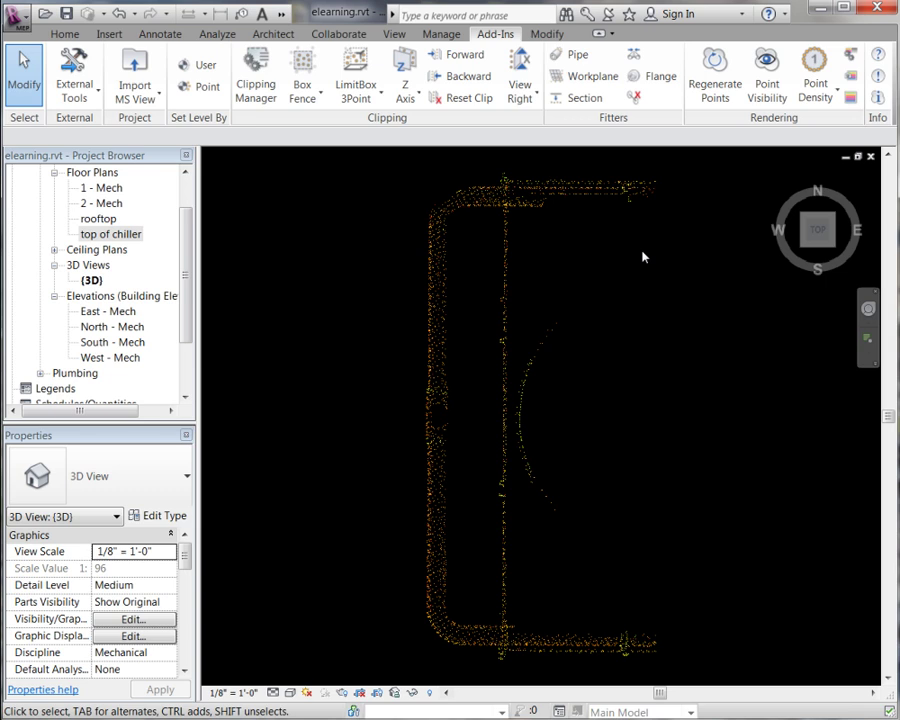
- Fit pipes with PickType Box to the north run, both west segments and the south run of the clipped piping
{"action": "left_click", "coordinate": [573, 58]}
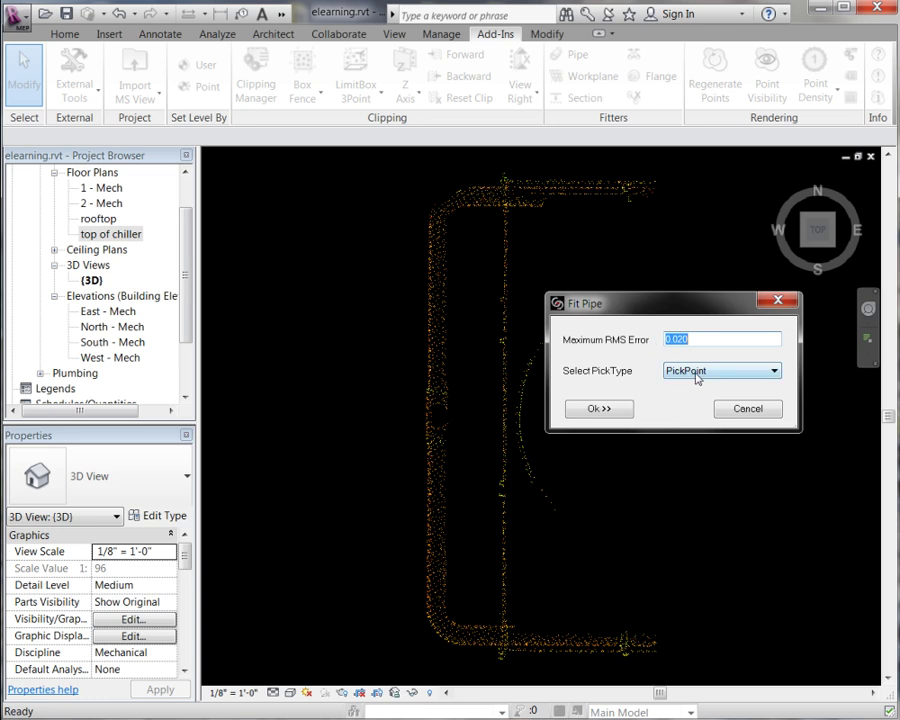
{"action": "left_click", "coordinate": [690, 371]}
{"action": "left_click", "coordinate": [745, 396]}
{"action": "left_click", "coordinate": [599, 408]}
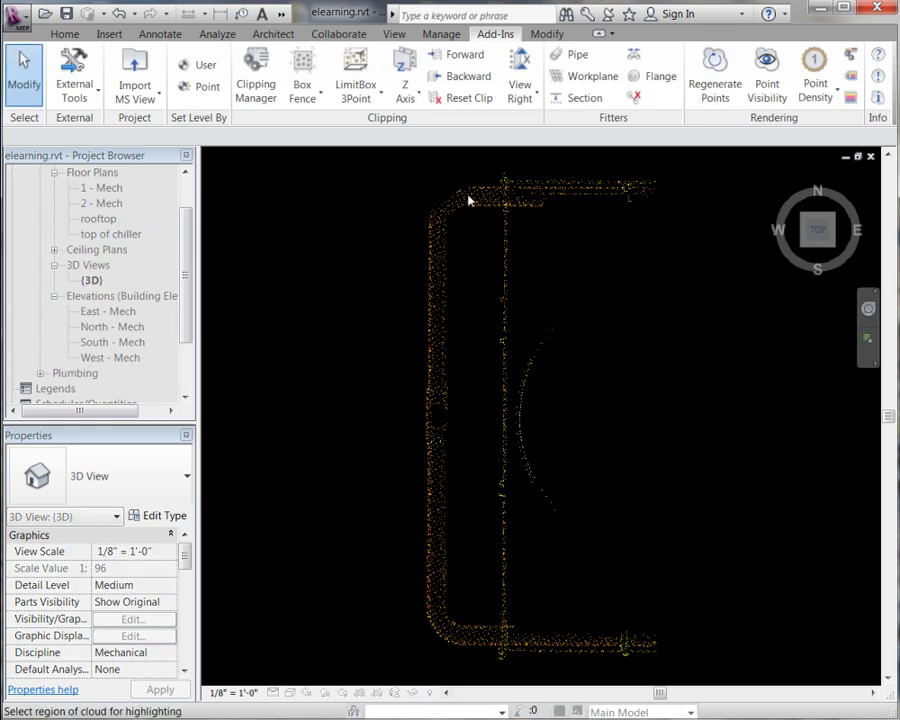
{"action": "left_click_drag", "start_coordinate": [474, 185], "coordinate": [650, 228]}
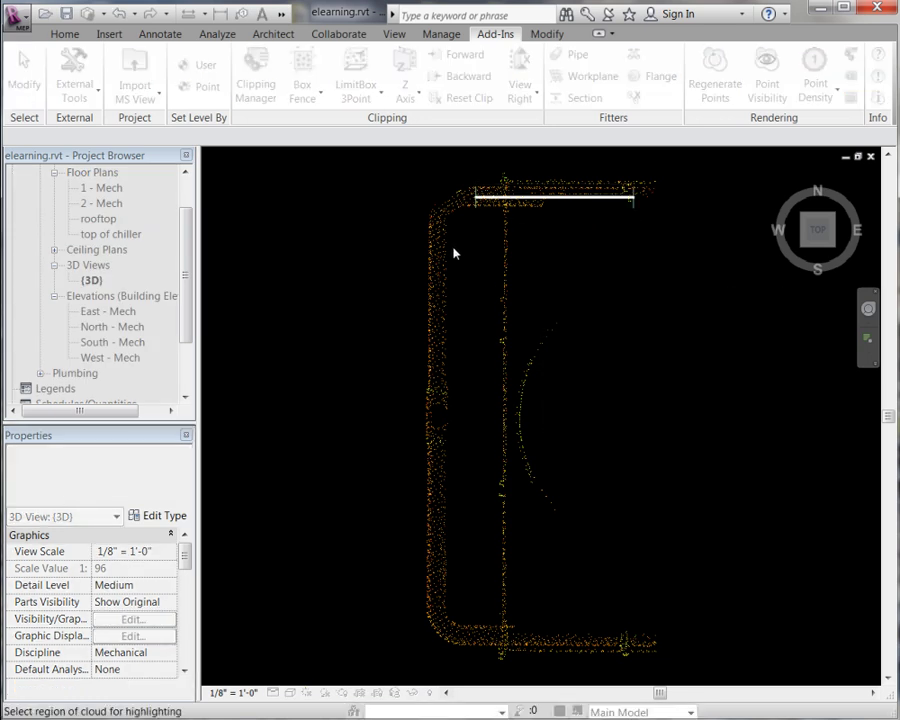
{"action": "left_click_drag", "start_coordinate": [423, 221], "coordinate": [455, 375]}
{"action": "left_click_drag", "start_coordinate": [419, 457], "coordinate": [667, 649]}
- Disable the last Fence_Box clipping and box-fence the vertical riser beside the chiller in the front view instead
{"action": "left_click", "coordinate": [255, 80]}
{"action": "left_click_drag", "start_coordinate": [470, 248], "coordinate": [163, 149]}
{"action": "left_click", "coordinate": [340, 259]}
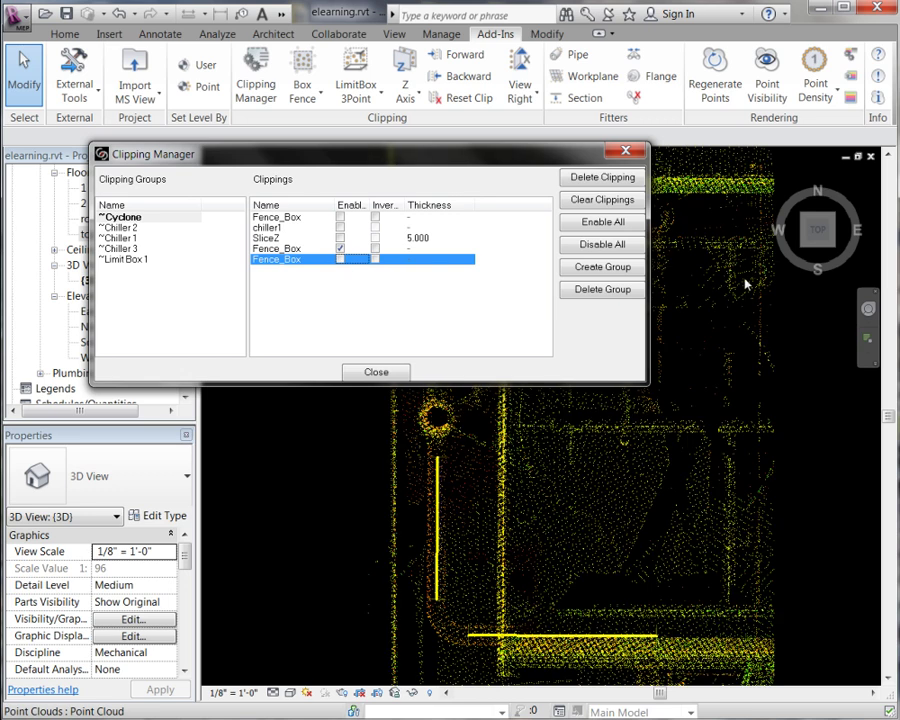
{"action": "left_click", "coordinate": [362, 375]}
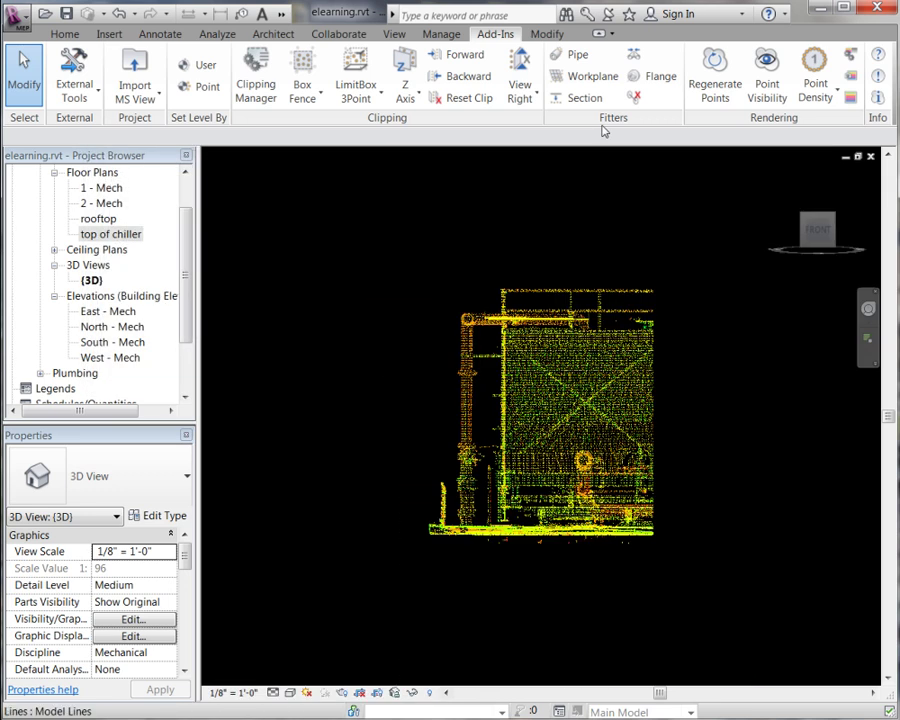
{"action": "left_click", "coordinate": [302, 85]}
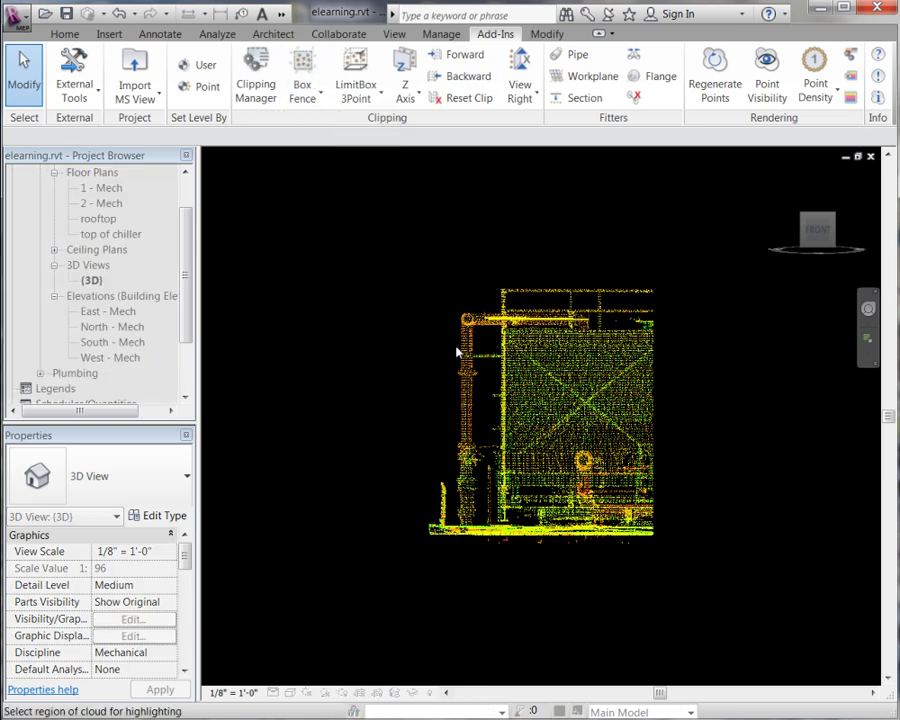
{"action": "left_click_drag", "start_coordinate": [460, 333], "coordinate": [482, 456]}
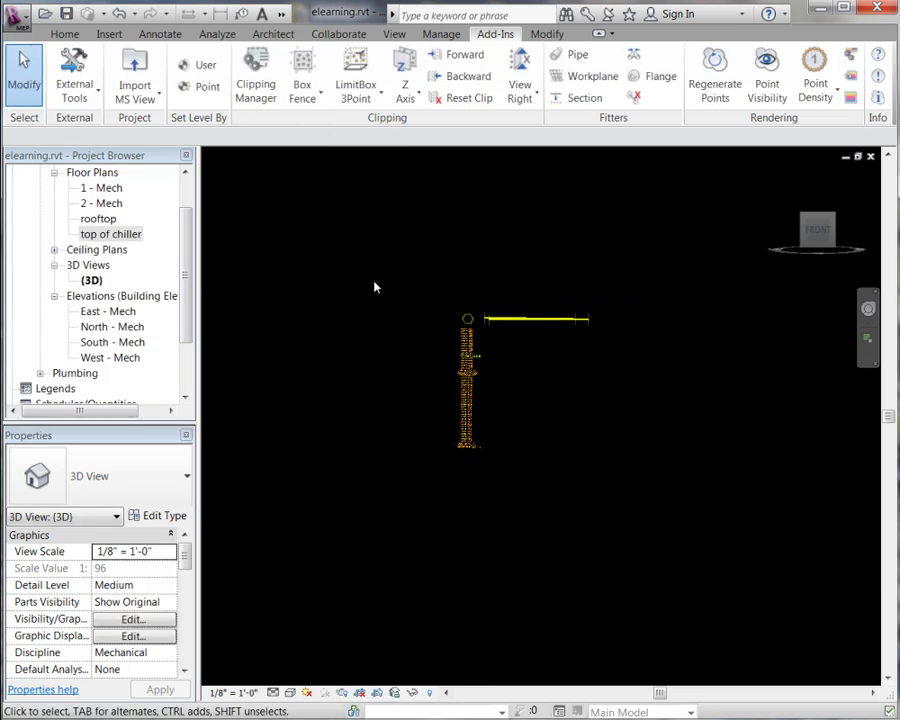
- Fit a pipe to the clipped vertical riser using PickType Box
{"action": "middle_click_drag", "start_coordinate": [394, 317], "coordinate": [460, 368], "text": "shift"}
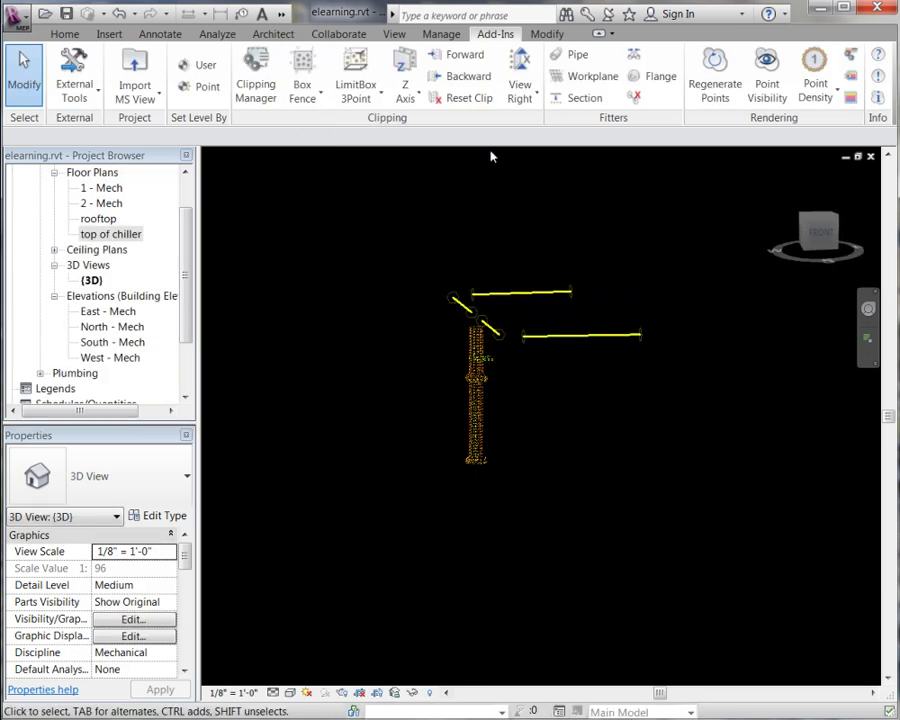
{"action": "left_click", "coordinate": [572, 56]}
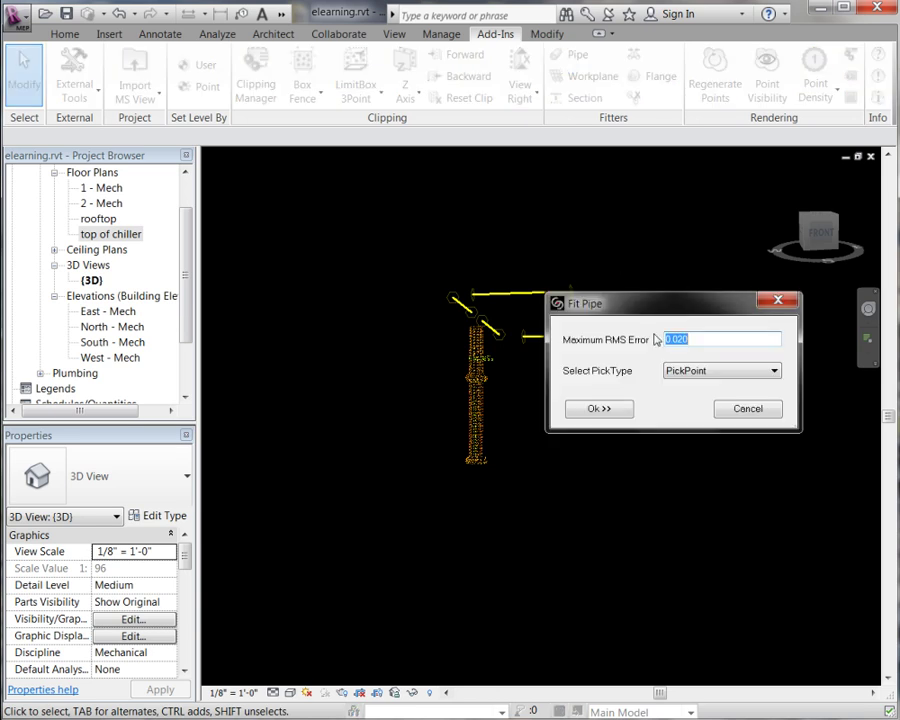
{"action": "left_click", "coordinate": [690, 375]}
{"action": "left_click", "coordinate": [682, 396]}
{"action": "left_click", "coordinate": [626, 414]}
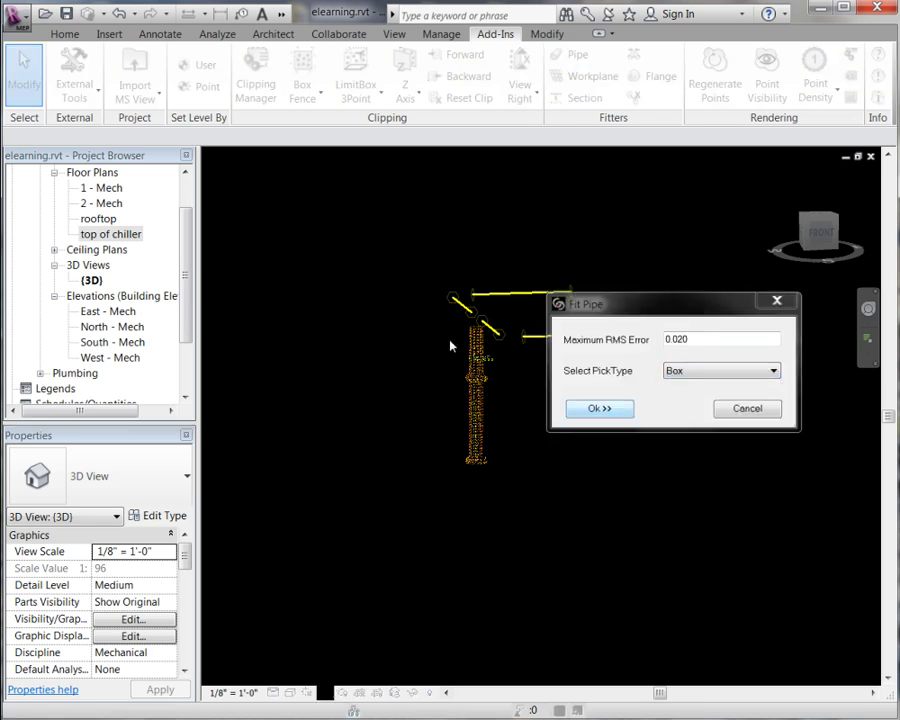
{"action": "left_click_drag", "start_coordinate": [465, 342], "coordinate": [492, 456]}
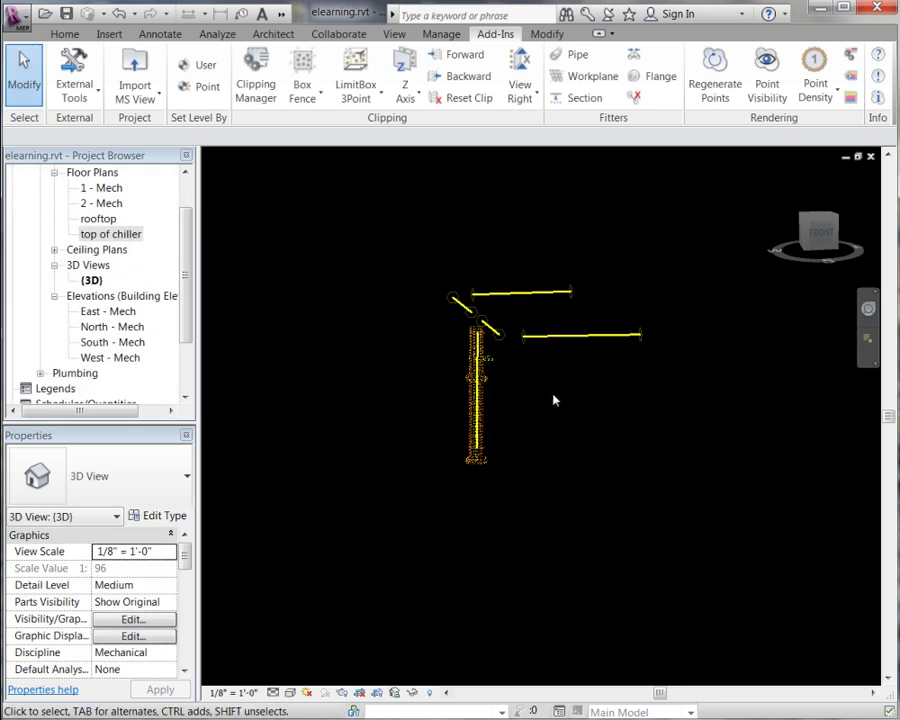
- Examine the diameter of the circle at the outer end of a fitted horizontal pipe
{"action": "middle_click_drag", "start_coordinate": [526, 378], "coordinate": [589, 400], "text": "shift"}
{"action": "scroll", "coordinate": [530, 323], "scroll_direction": "up", "scroll_amount": 4}
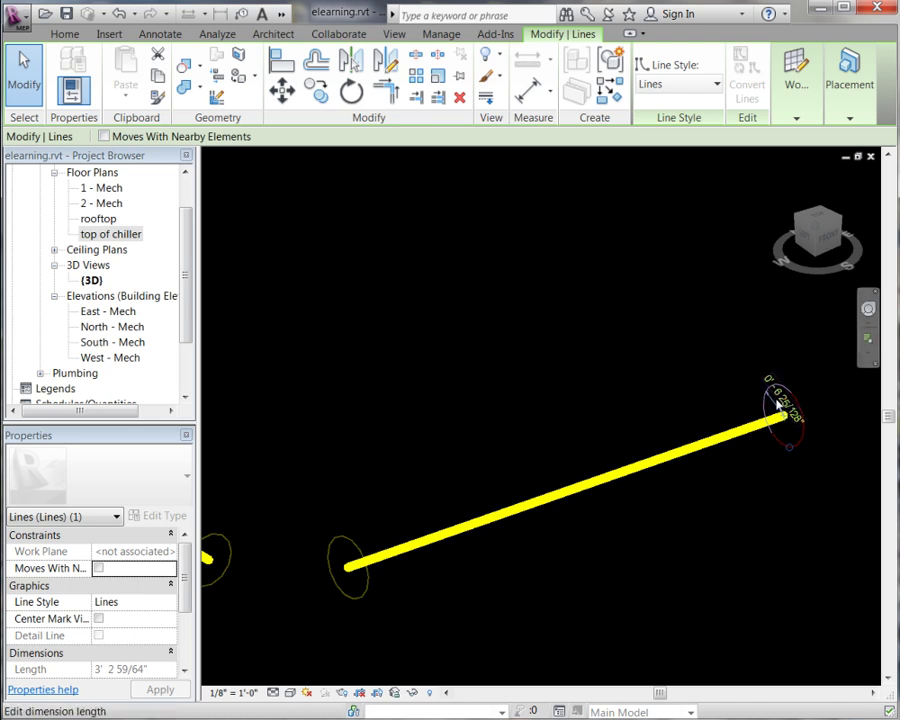
{"action": "scroll", "coordinate": [711, 352], "scroll_direction": "down", "scroll_amount": 3}
{"action": "scroll", "coordinate": [619, 368], "scroll_direction": "down", "scroll_amount": 3}
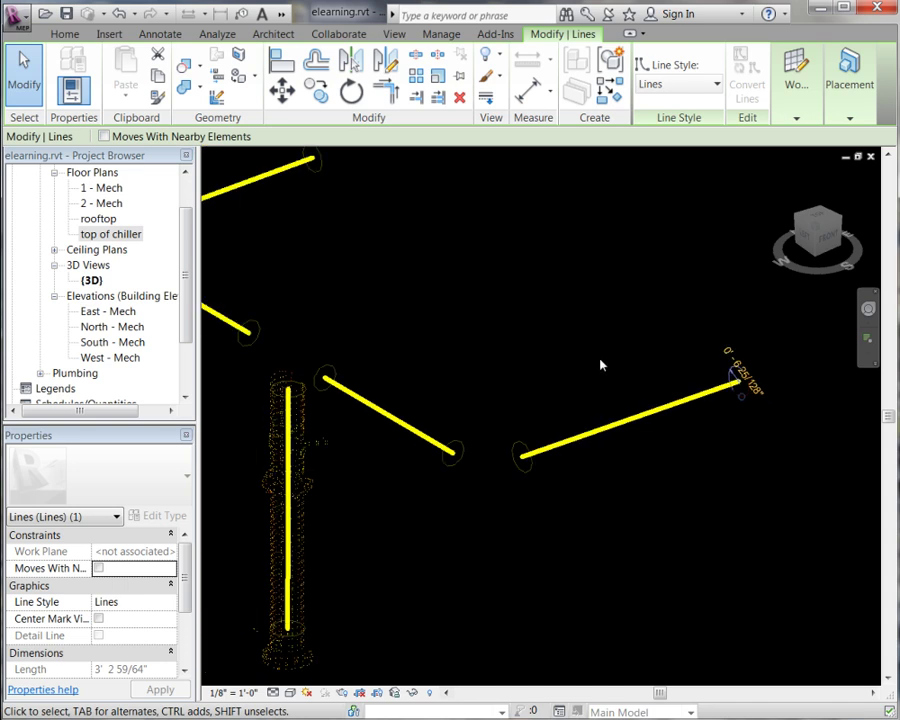
{"action": "middle_click_drag", "start_coordinate": [507, 323], "coordinate": [585, 342]}
{"action": "left_click", "coordinate": [581, 317]}
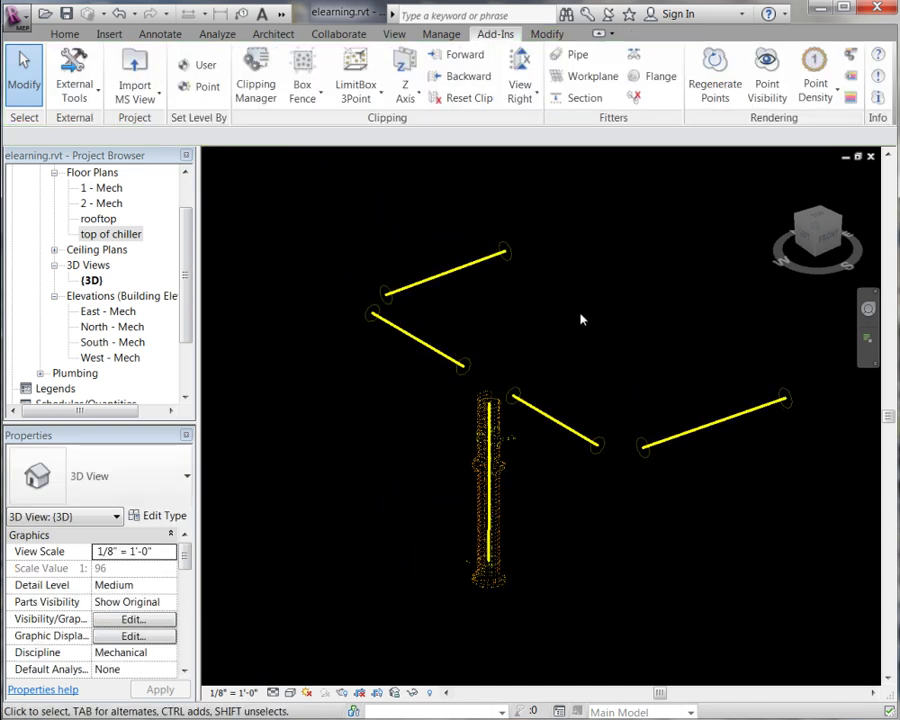
- Hide the scan points and connect the north horizontal pipe, its adjoining west segment and the vertical riser into one run
{"action": "left_click", "coordinate": [762, 90]}
{"action": "middle_click_drag", "start_coordinate": [573, 297], "coordinate": [605, 322], "text": "shift"}
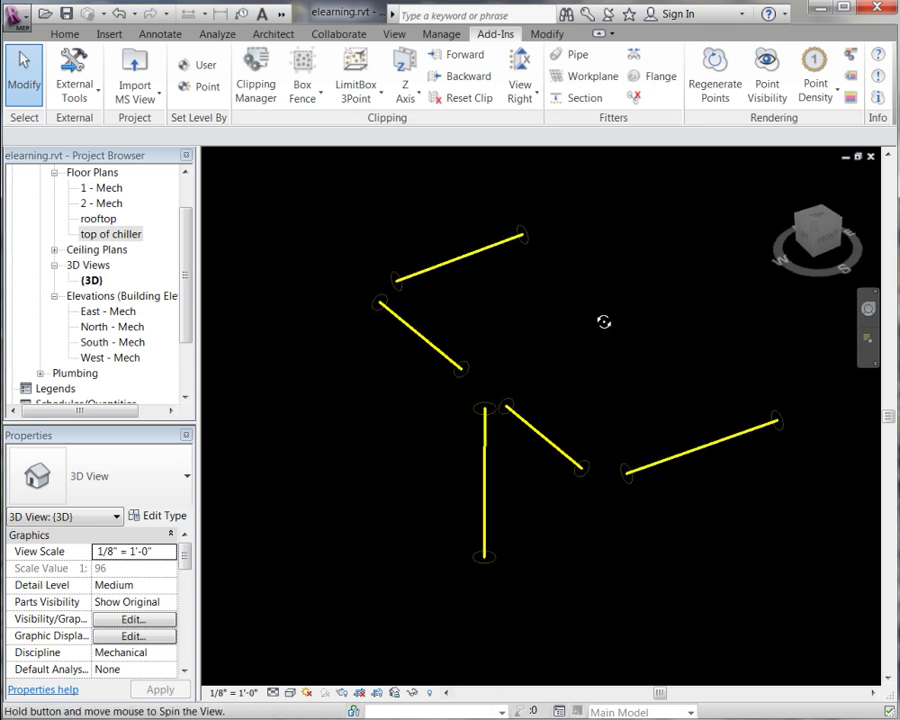
{"action": "left_click", "coordinate": [636, 62]}
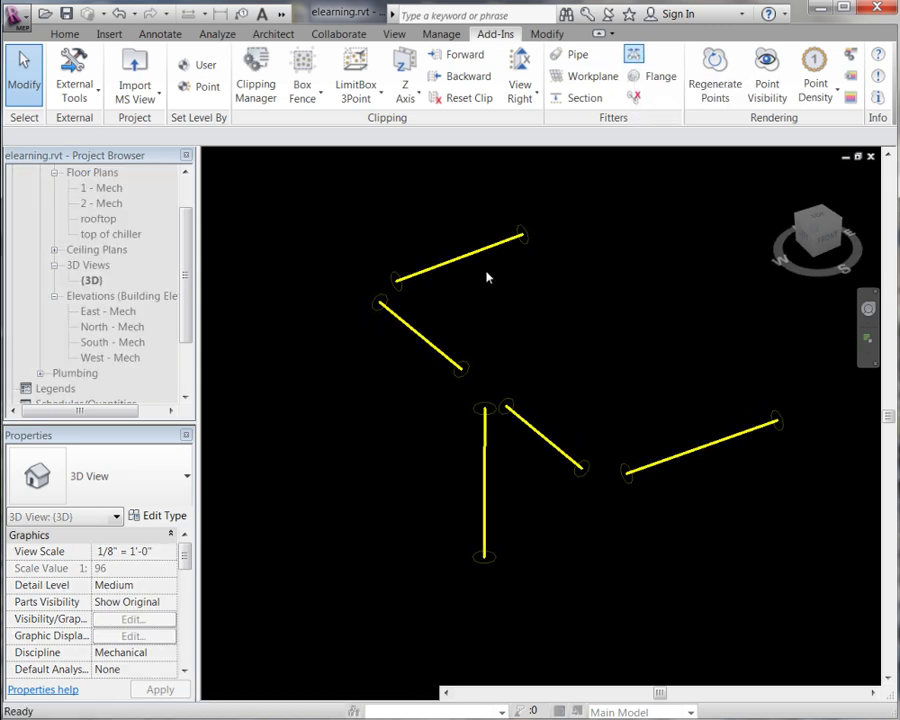
{"action": "left_click", "coordinate": [415, 284]}
{"action": "left_click", "coordinate": [395, 312]}
{"action": "left_click", "coordinate": [485, 442]}
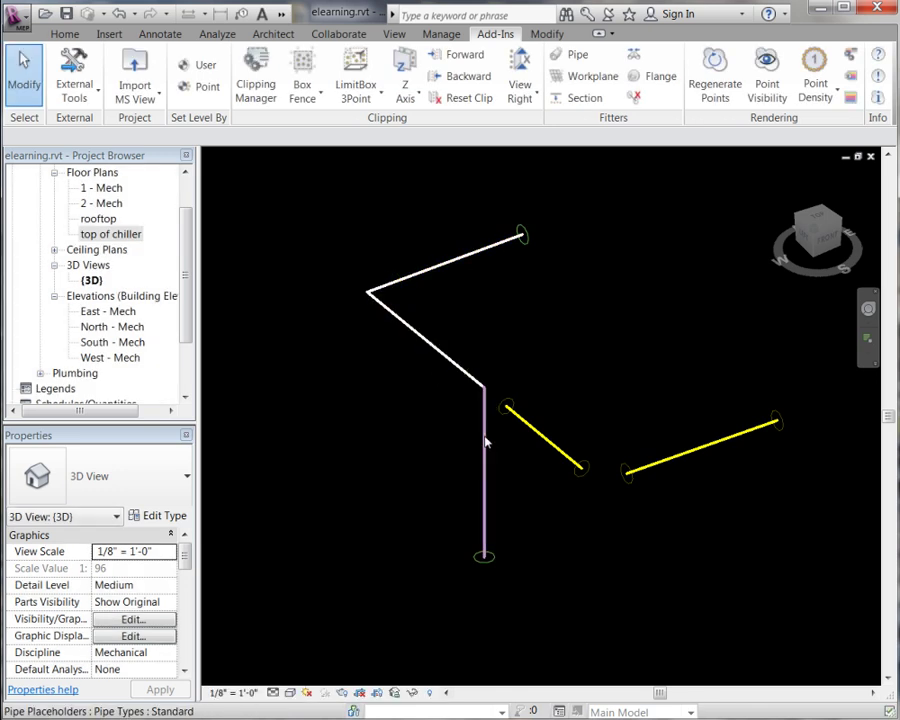
- Connect the remaining west segment to the south horizontal pipe at their corner
{"action": "left_click", "coordinate": [656, 76]}
{"action": "left_click", "coordinate": [550, 446]}
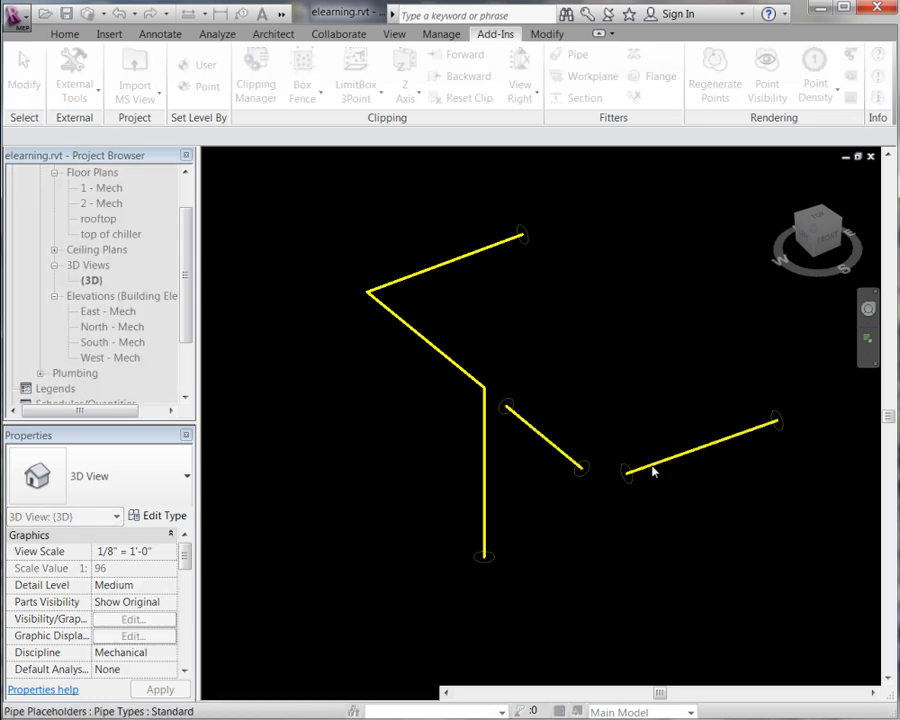
{"action": "left_click", "coordinate": [652, 467]}
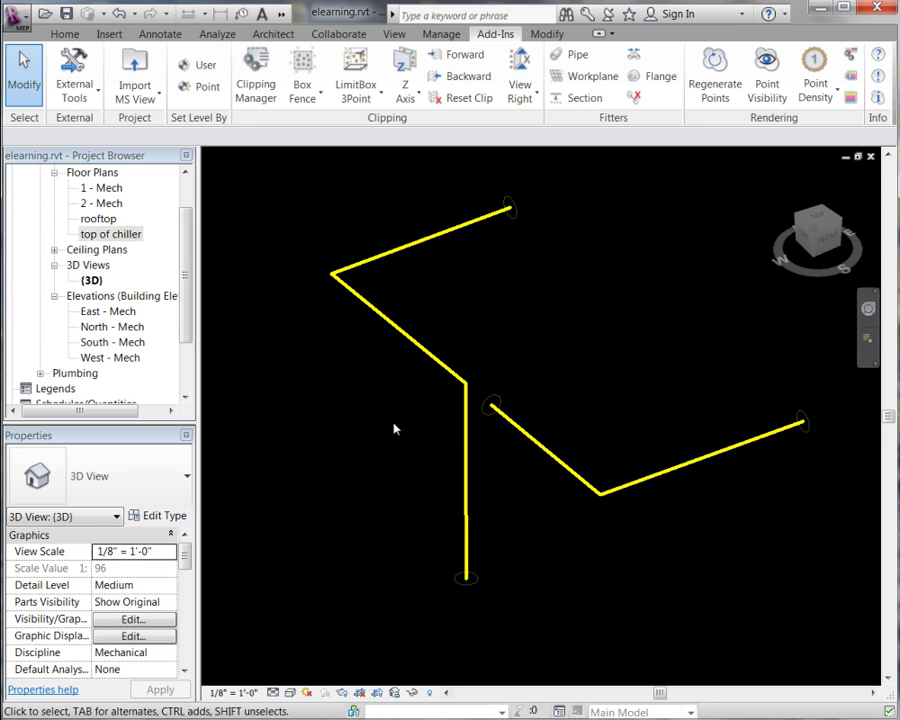
- Select all the fitted pipe placeholders and convert them to pipes
{"action": "left_click_drag", "start_coordinate": [307, 172], "coordinate": [824, 653]}
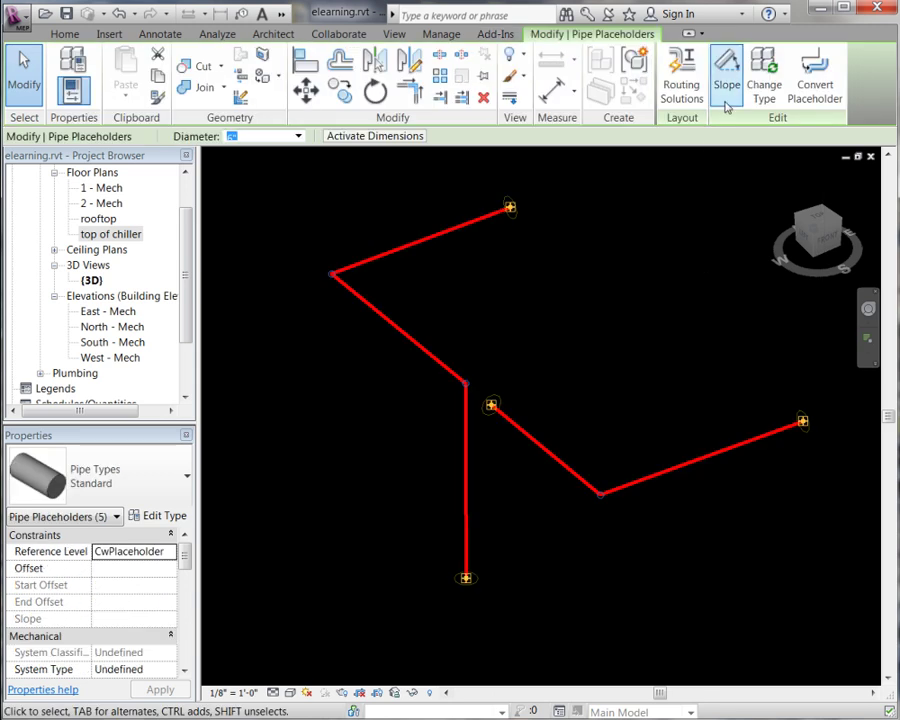
{"action": "left_click", "coordinate": [814, 88]}
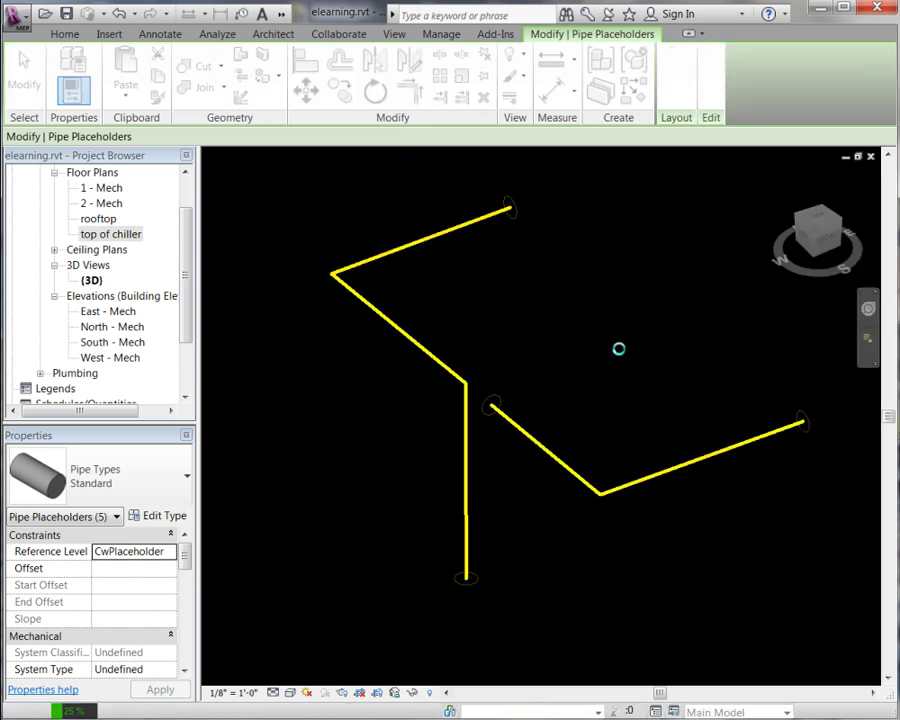
- Change the elbow above the riser to a tee and extend the open end of the neighbouring pipe into it
{"action": "scroll", "coordinate": [446, 410], "scroll_direction": "up", "scroll_amount": 5}
{"action": "left_click", "coordinate": [535, 342]}
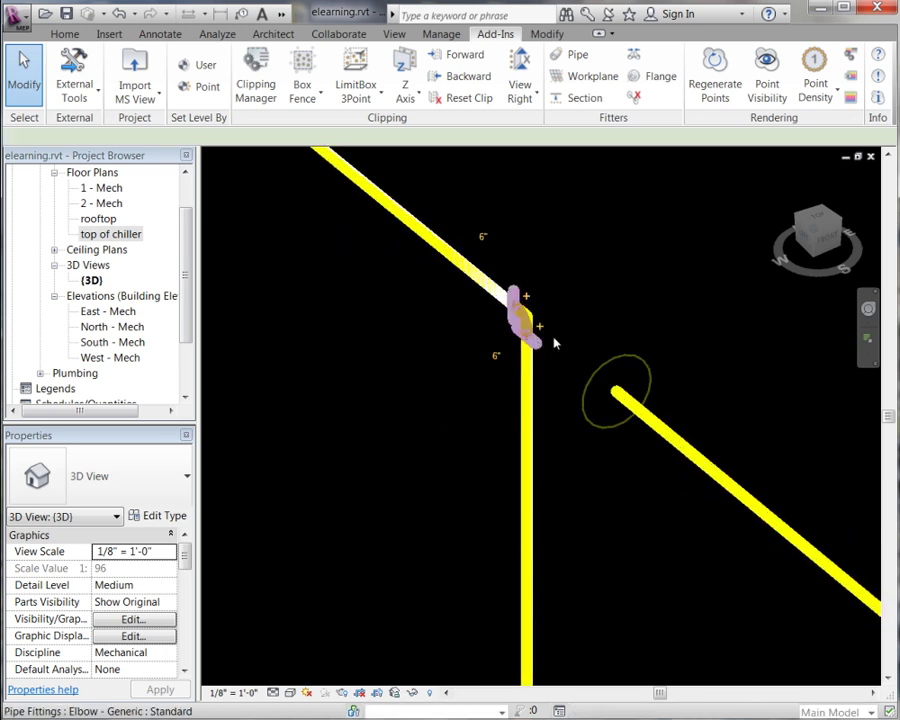
{"action": "left_click", "coordinate": [572, 358]}
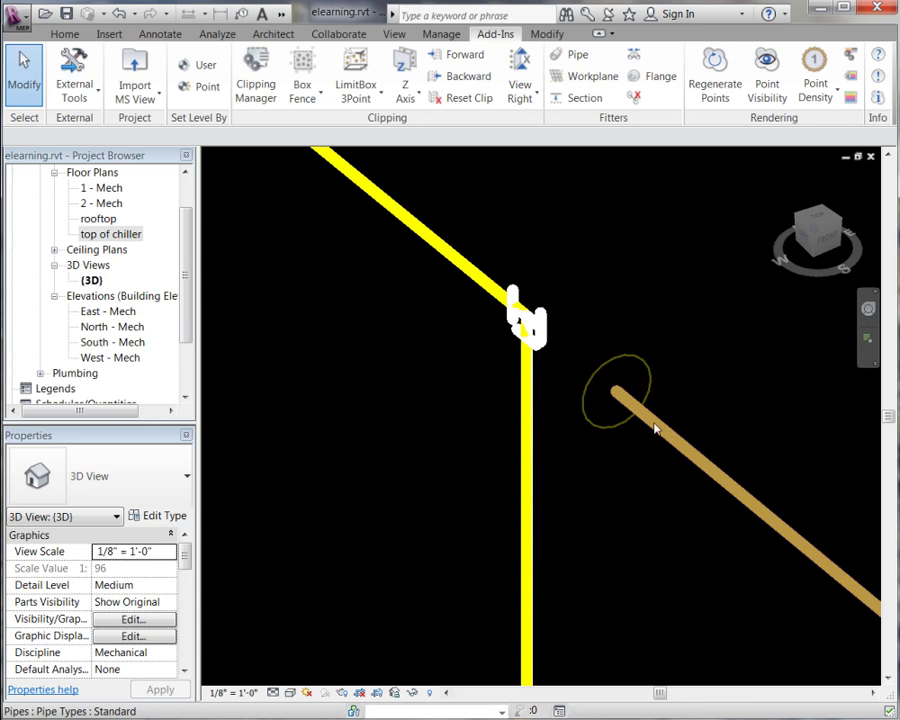
{"action": "left_click", "coordinate": [617, 392]}
{"action": "left_click_drag", "start_coordinate": [617, 392], "coordinate": [538, 333]}
{"action": "left_click", "coordinate": [455, 374]}
- Turn the scan points back on around the finished pipe run
{"action": "scroll", "coordinate": [455, 372], "scroll_direction": "down", "scroll_amount": 5}
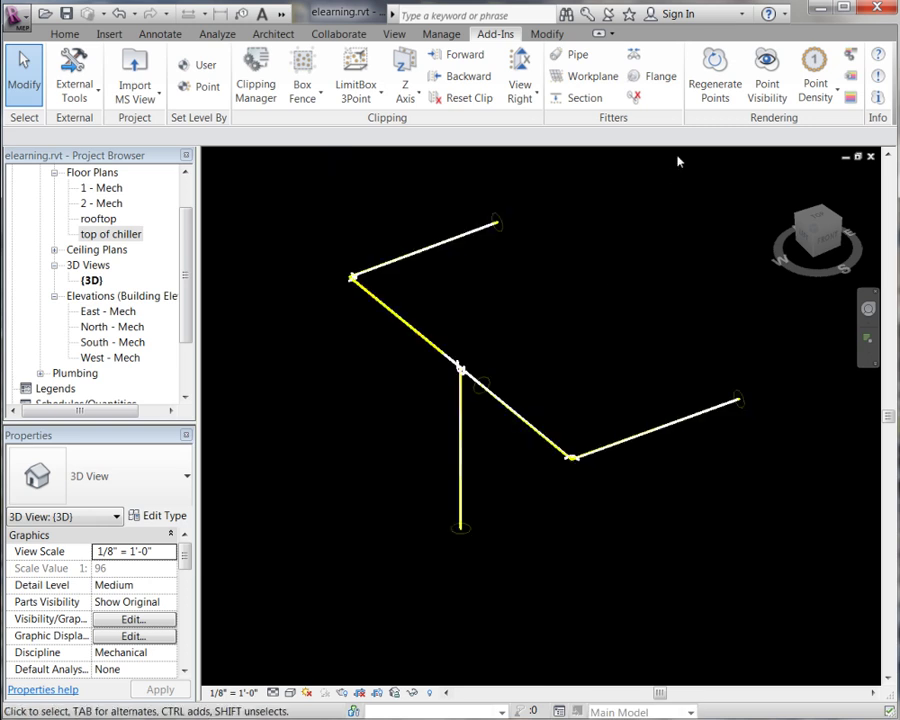
{"action": "left_click", "coordinate": [762, 95]}
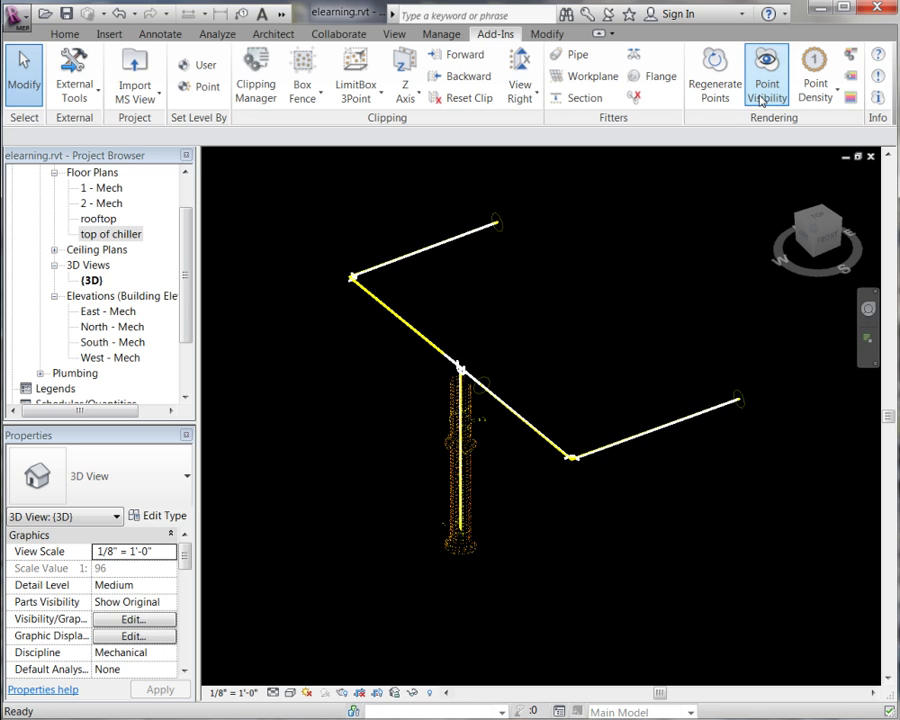
- Disable the last enabled Fence_Box clipping in the Cyclone group to bring back the chiller scan around the pipes
{"action": "left_click", "coordinate": [256, 85]}
{"action": "left_click_drag", "start_coordinate": [638, 255], "coordinate": [405, 200]}
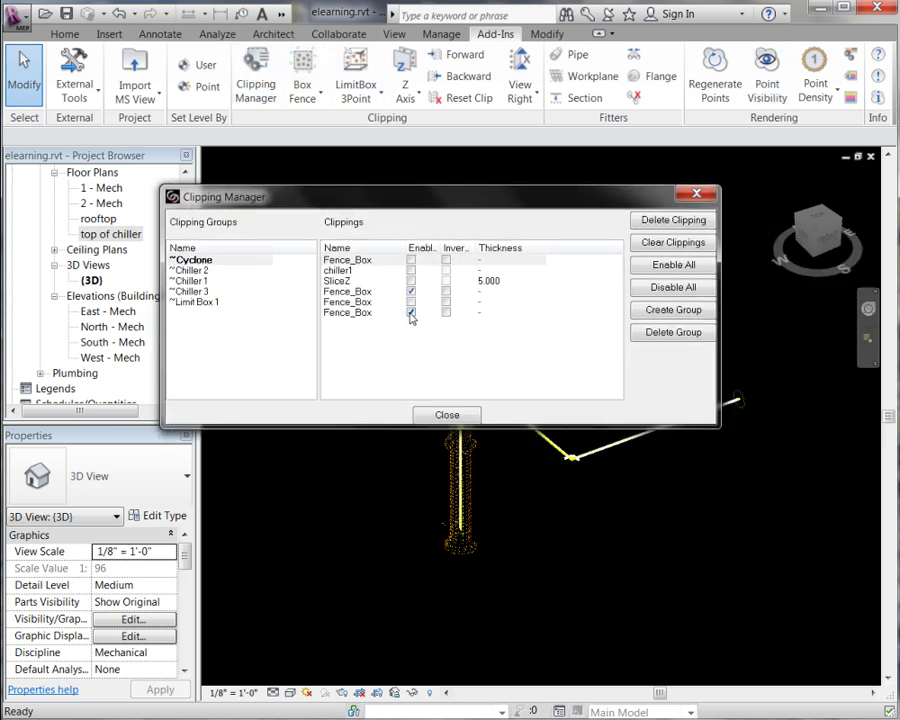
{"action": "left_click", "coordinate": [410, 313]}
{"action": "left_click", "coordinate": [447, 416]}
{"action": "middle_click_drag", "start_coordinate": [303, 311], "coordinate": [330, 302], "text": "shift"}
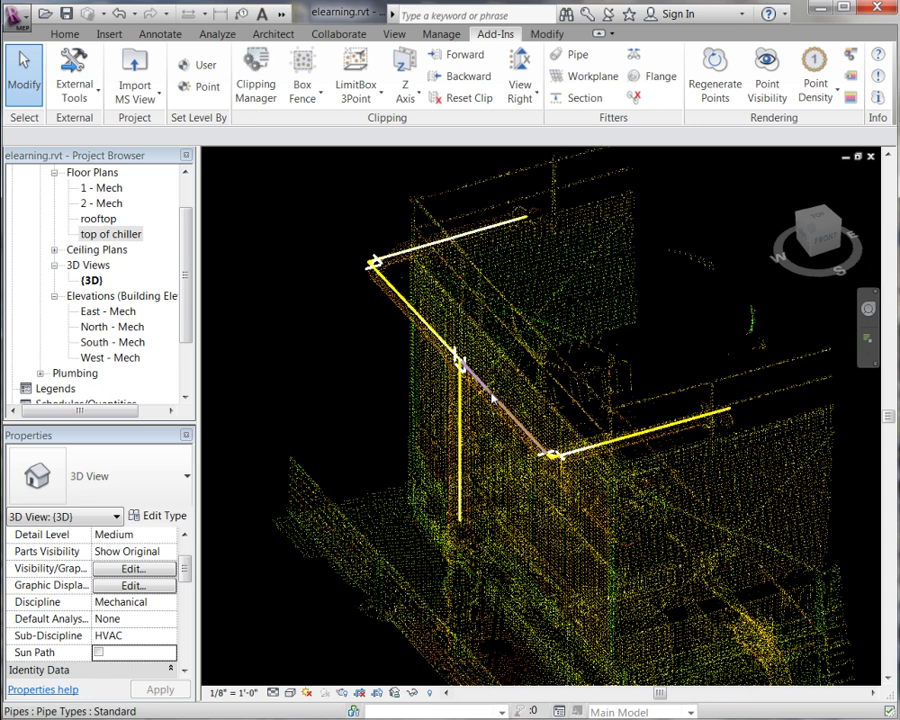
{"action": "left_click", "coordinate": [276, 420]}
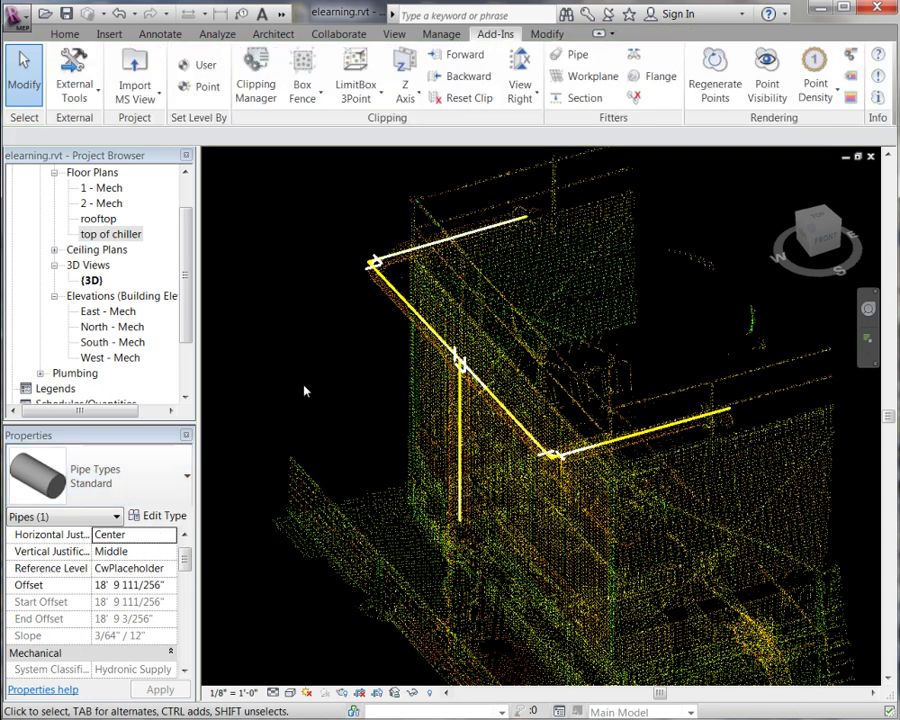
{"action": "left_click", "coordinate": [305, 378]}
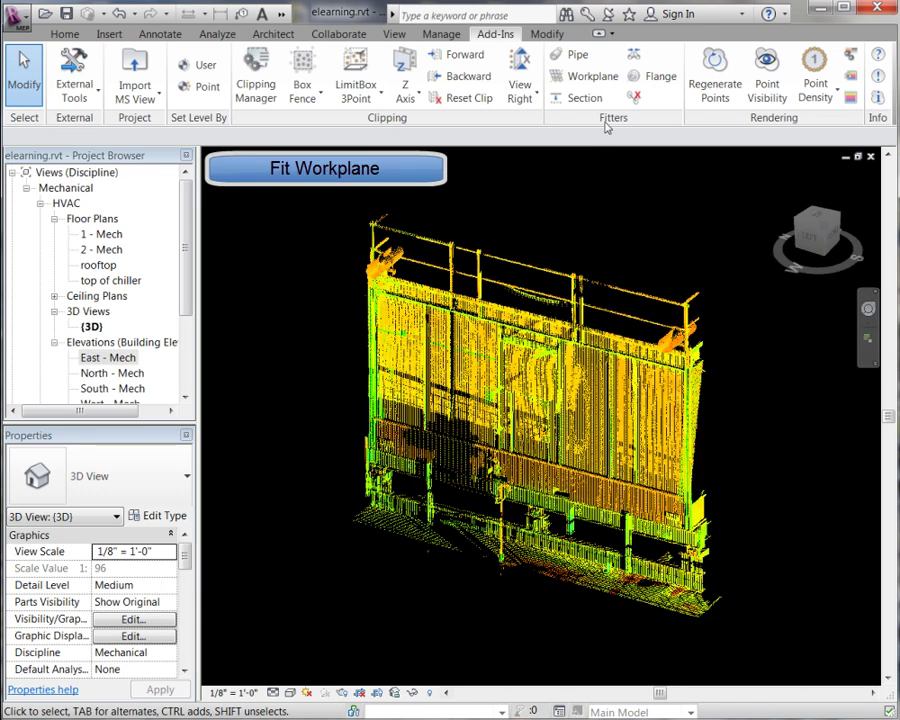
- Fit a named workplane to the chiller's left side wall from a picked scan point, with a maximum RMS error of 0.020
{"action": "left_click", "coordinate": [584, 79]}
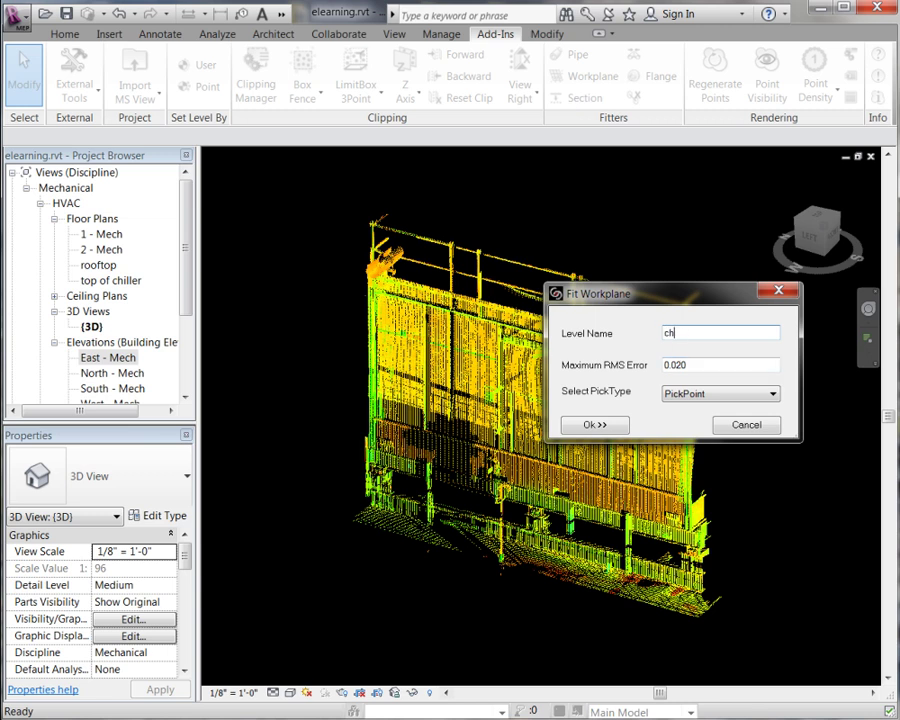
{"action": "left_click", "coordinate": [716, 399]}
{"action": "left_click", "coordinate": [708, 409]}
{"action": "left_click", "coordinate": [595, 425]}
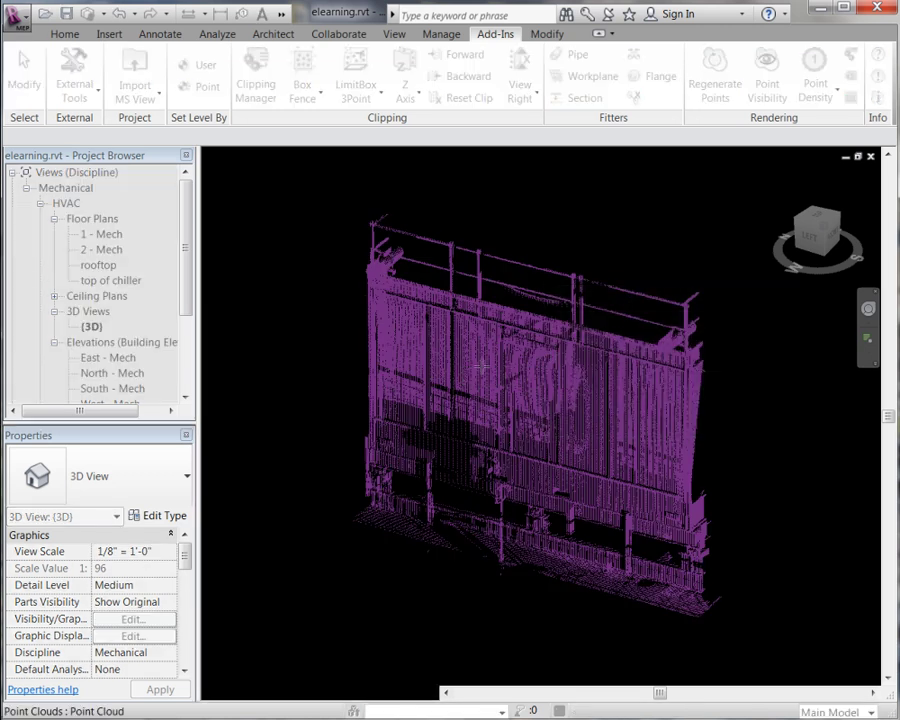
{"action": "left_click", "coordinate": [478, 366]}
{"action": "middle_click_drag", "start_coordinate": [299, 470], "coordinate": [293, 400], "text": "shift"}
{"action": "mouse_move", "coordinate": [785, 494]}
{"action": "middle_mouse_down", "text": "shift"}
{"action": "mouse_move", "coordinate": [605, 486]}
{"action": "mouse_move", "coordinate": [657, 476]}
{"action": "mouse_move", "coordinate": [729, 504]}
{"action": "mouse_move", "coordinate": [811, 498]}
{"action": "mouse_move", "coordinate": [802, 488]}
{"action": "middle_mouse_up", "text": "shift"}
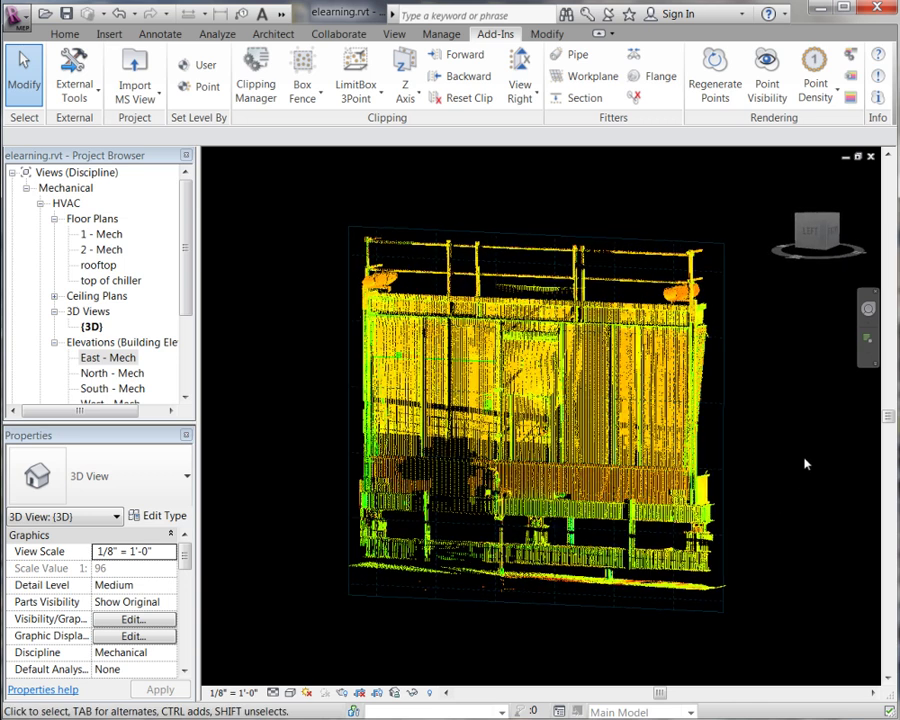
- In the left view, draw a horizontal model line on the fitted workplane along the upper edge of the chiller's base frame
{"action": "left_click", "coordinate": [817, 230]}
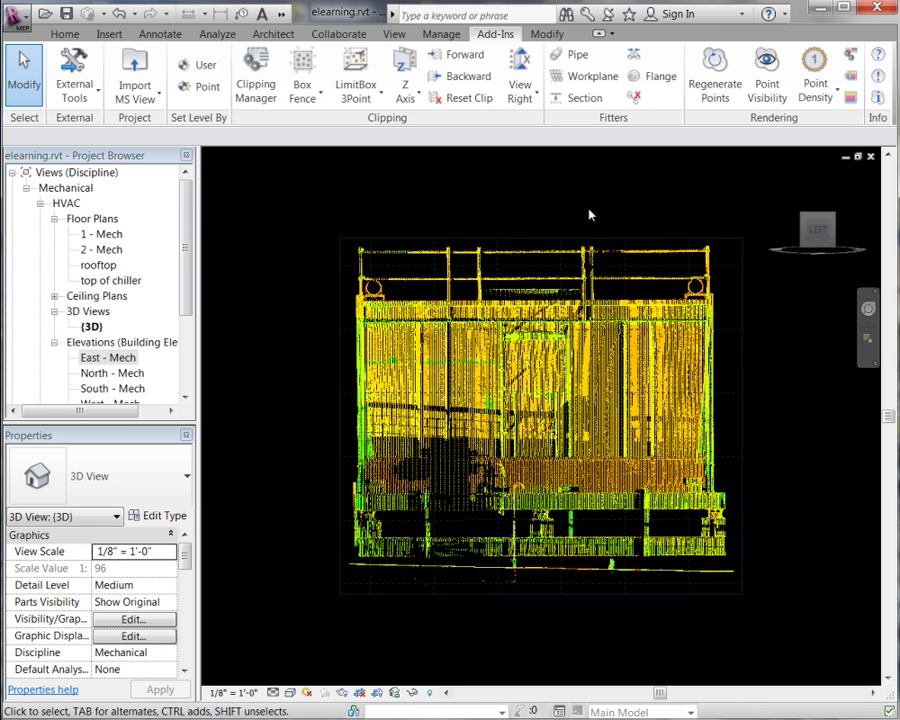
{"action": "left_click", "coordinate": [275, 36]}
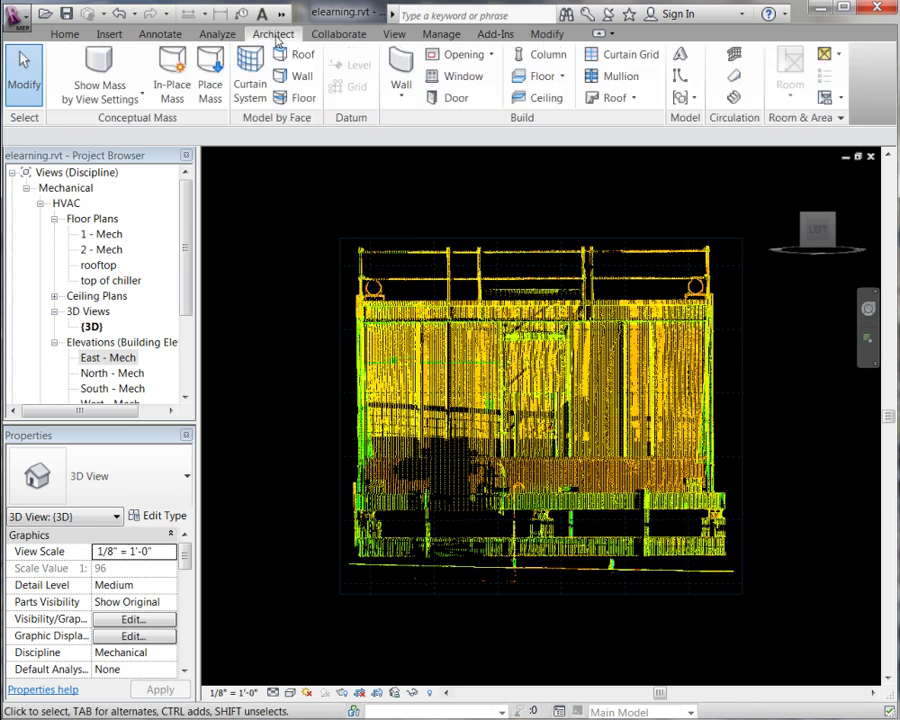
{"action": "left_click", "coordinate": [680, 78]}
{"action": "scroll", "coordinate": [336, 503], "scroll_direction": "up", "scroll_amount": 5}
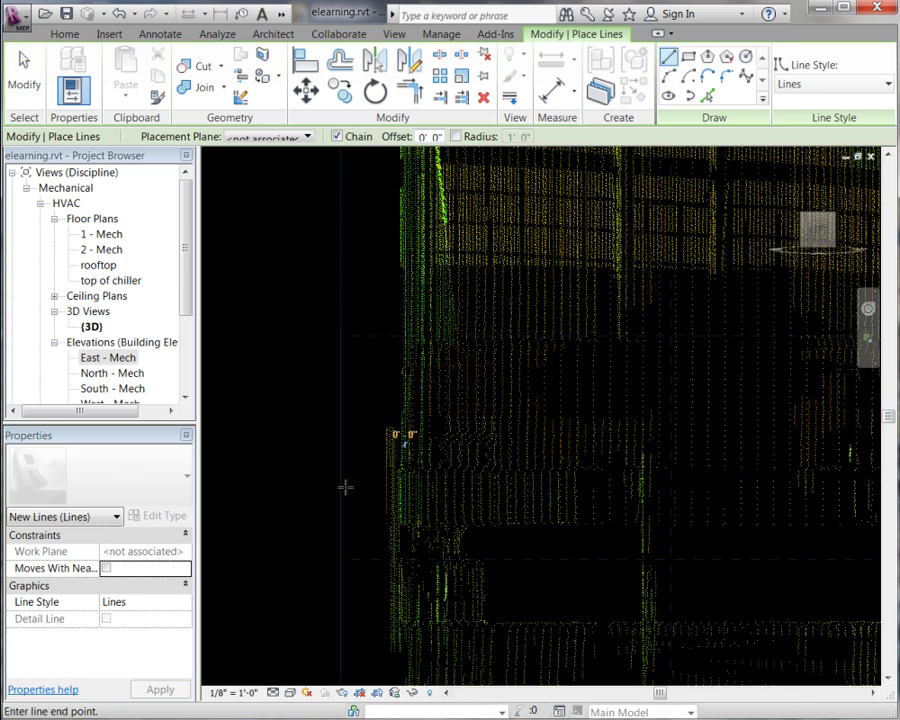
{"action": "left_click", "coordinate": [404, 471]}
{"action": "scroll", "coordinate": [300, 478], "scroll_direction": "down", "scroll_amount": 5}
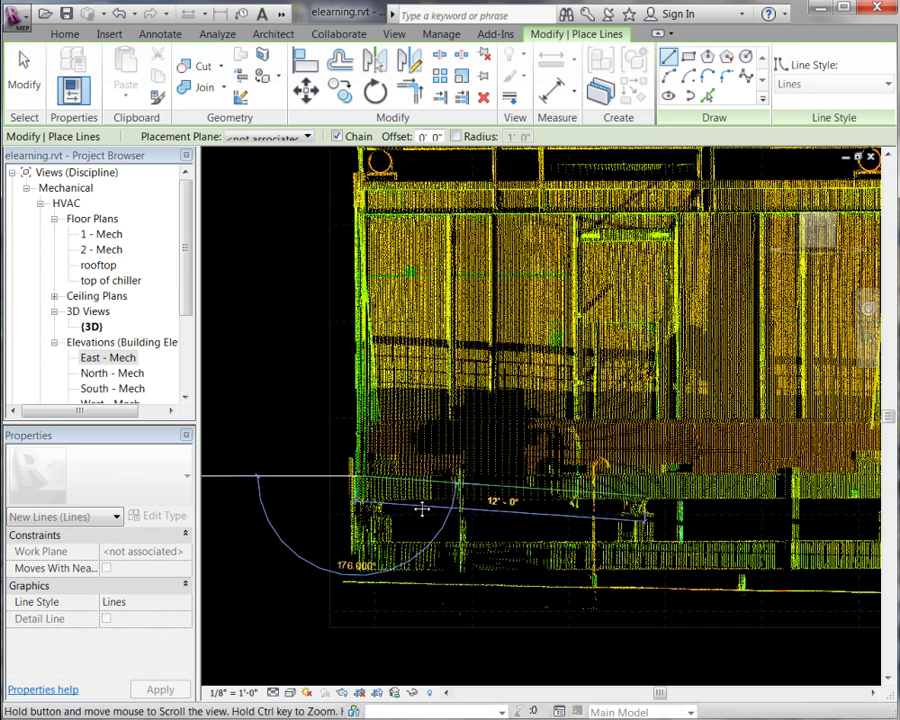
{"action": "scroll", "coordinate": [427, 510], "scroll_direction": "up", "scroll_amount": 3}
{"action": "scroll", "coordinate": [660, 508], "scroll_direction": "up", "scroll_amount": 4}
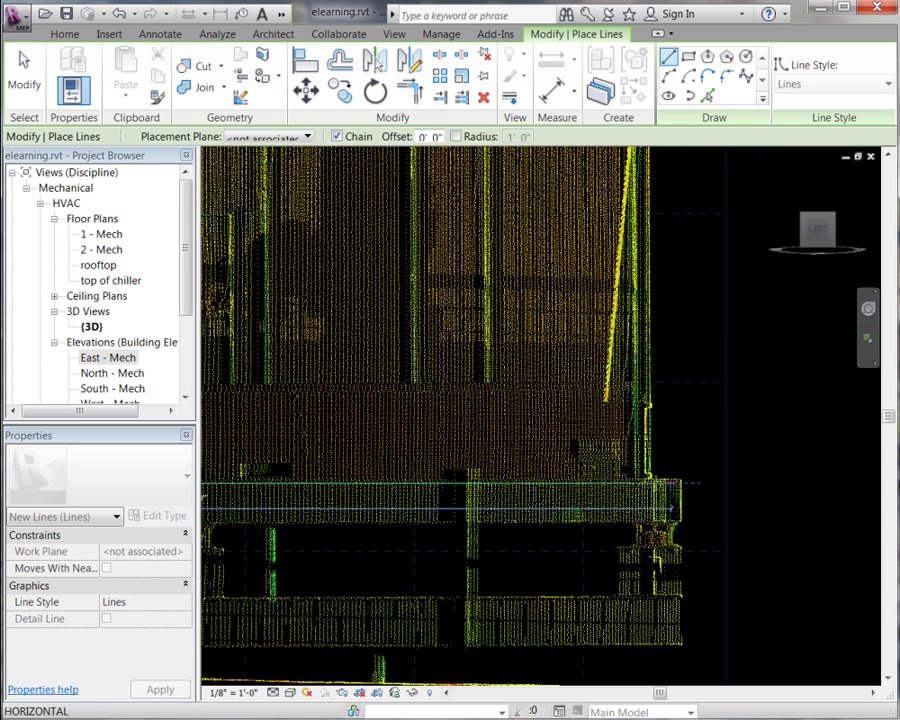
{"action": "scroll", "coordinate": [640, 495], "scroll_direction": "up", "scroll_amount": 2}
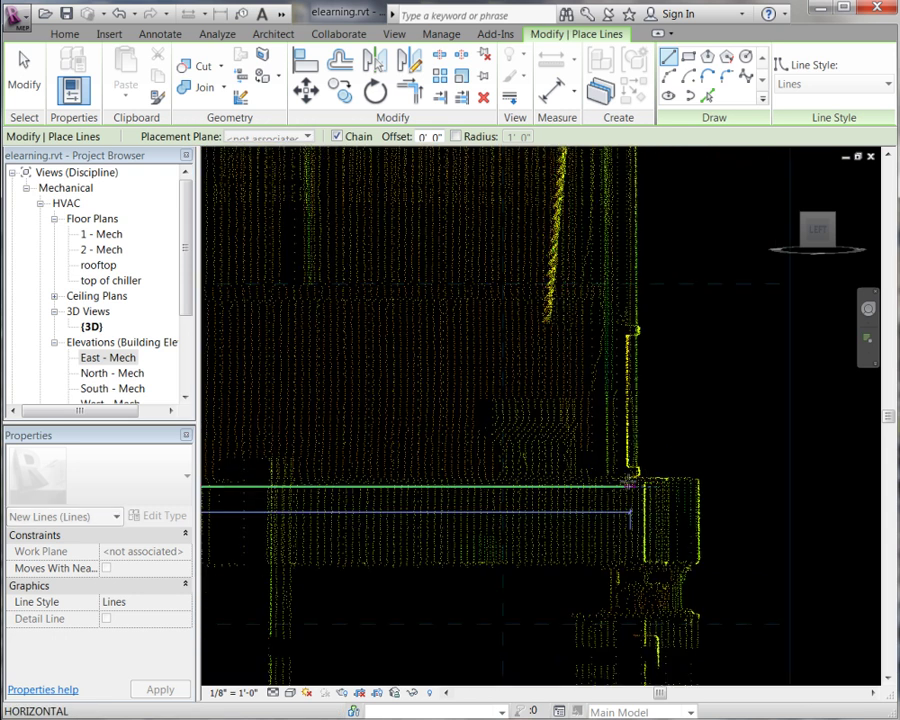
{"action": "key", "text": "Escape"}
{"action": "key", "text": "Escape"}
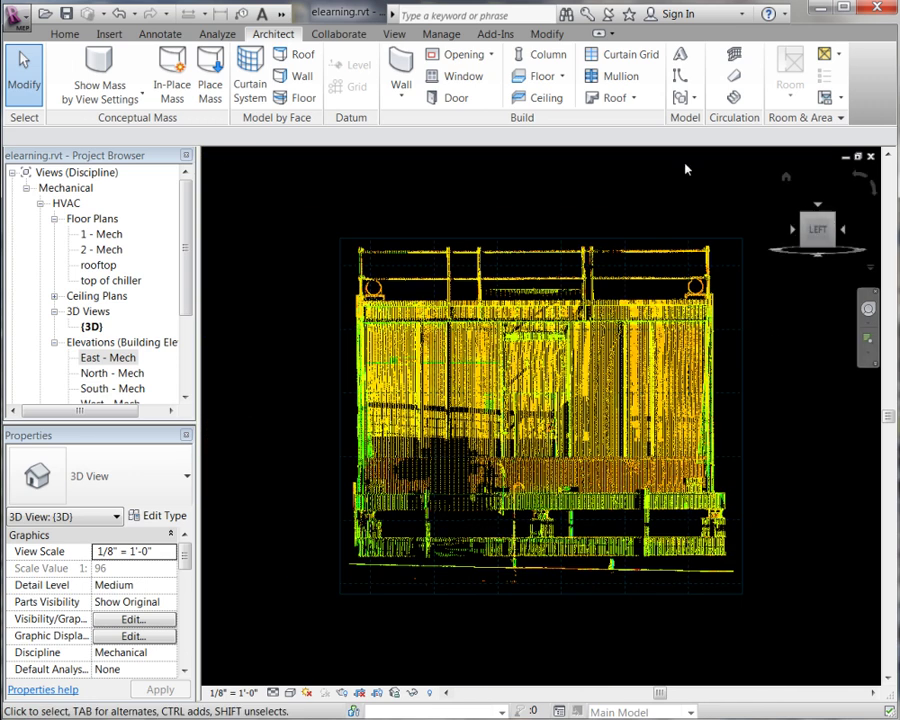
- Hide the scan points and examine the drawn line on the fitted workplane from an angle
{"action": "left_click", "coordinate": [496, 34]}
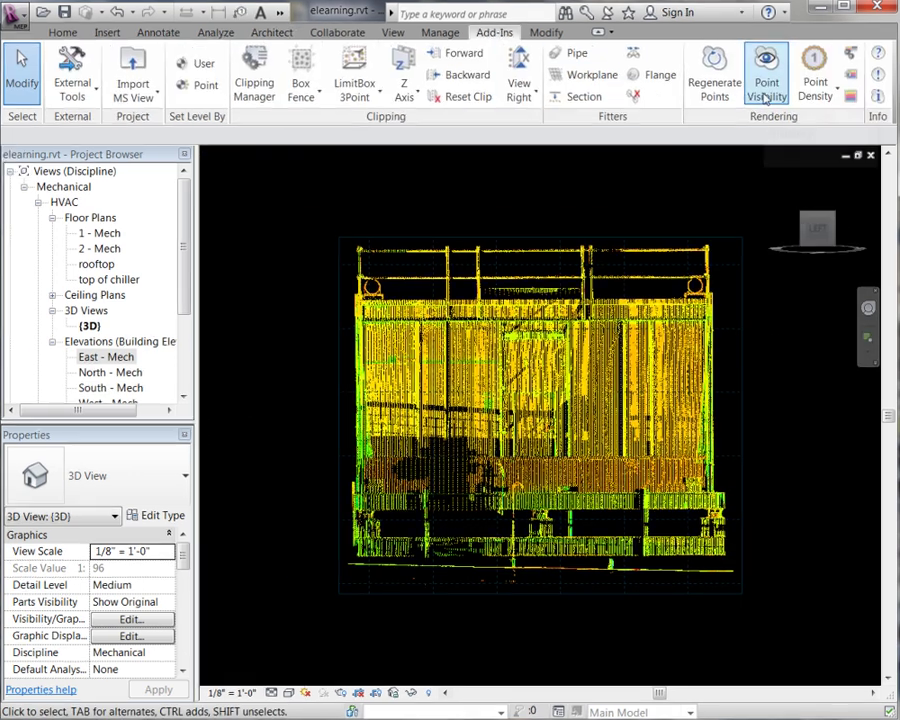
{"action": "left_click", "coordinate": [769, 97]}
{"action": "middle_click_drag", "start_coordinate": [746, 562], "coordinate": [681, 587], "text": "shift"}
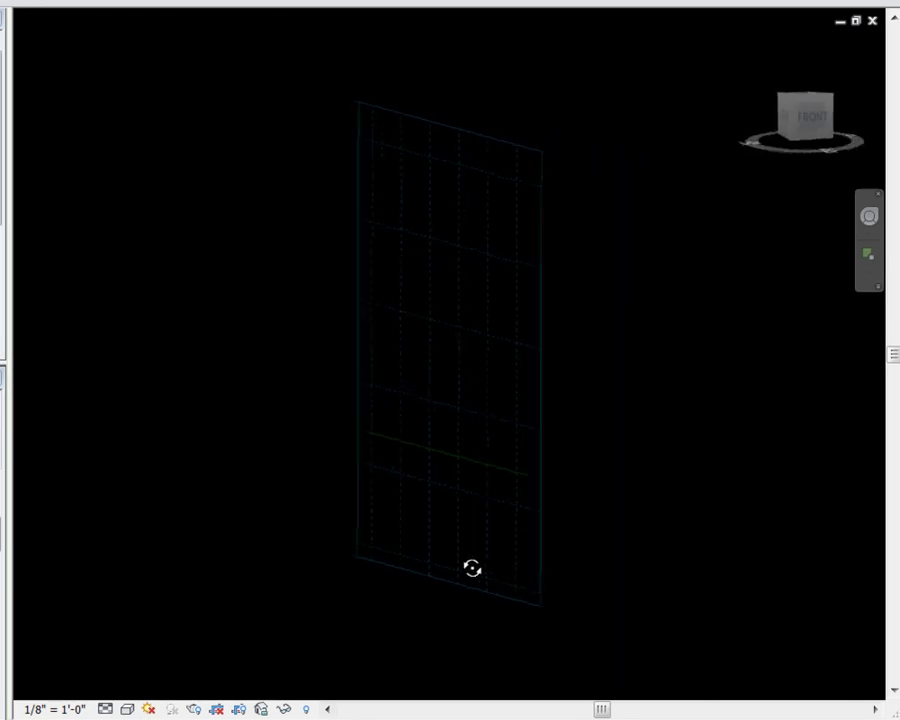
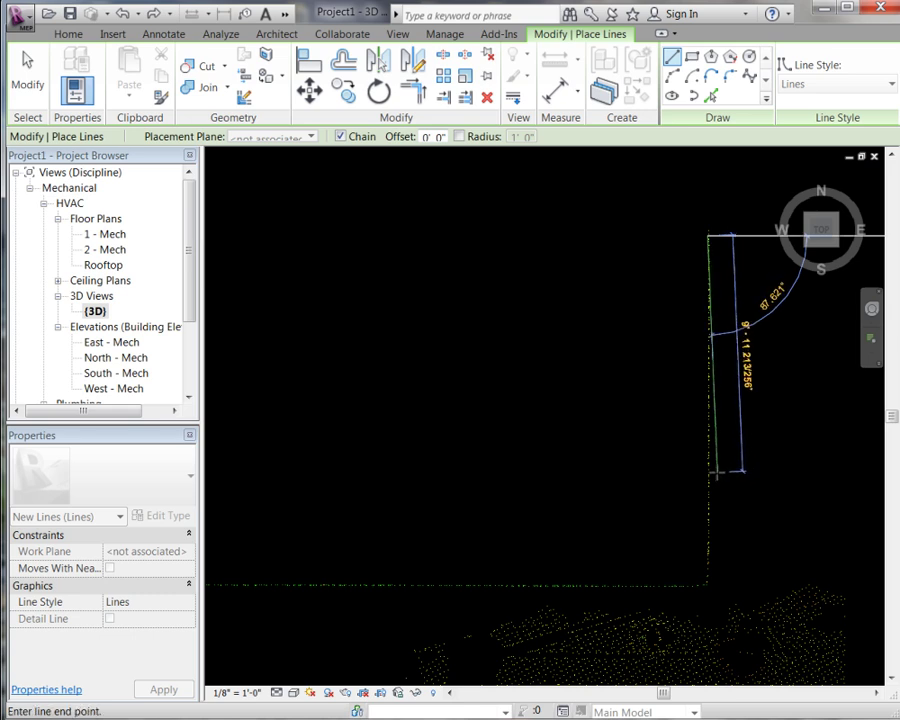
- Roughly trace the L-shaped scan slice with four chained lines, about 10' and 4'-9" along its vertical edge and two along its horizontal edge
{"action": "left_click", "coordinate": [716, 473]}
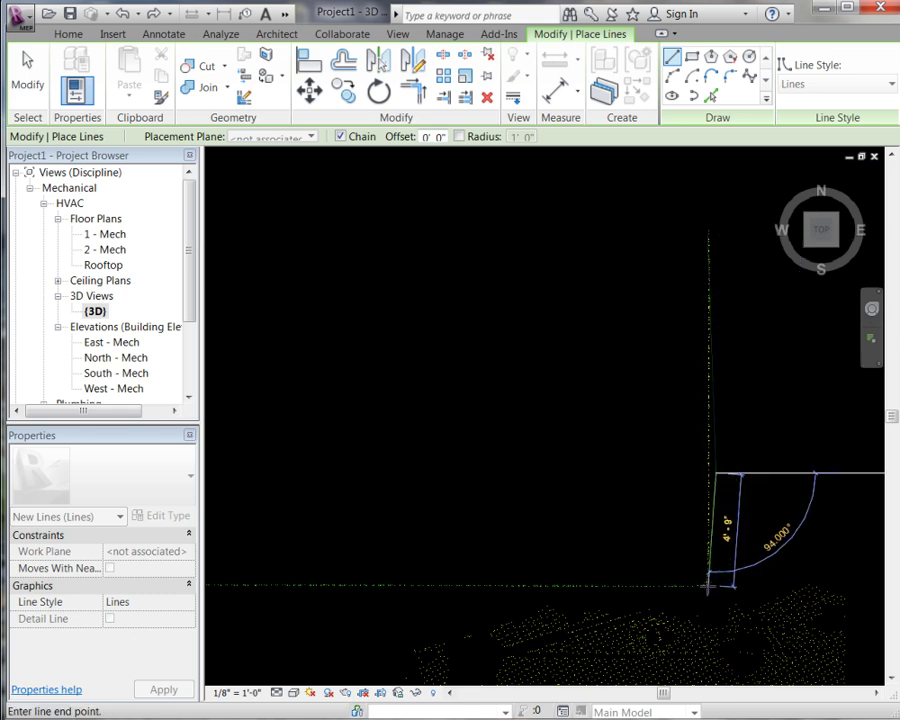
{"action": "middle_click_drag", "start_coordinate": [542, 538], "coordinate": [684, 544]}
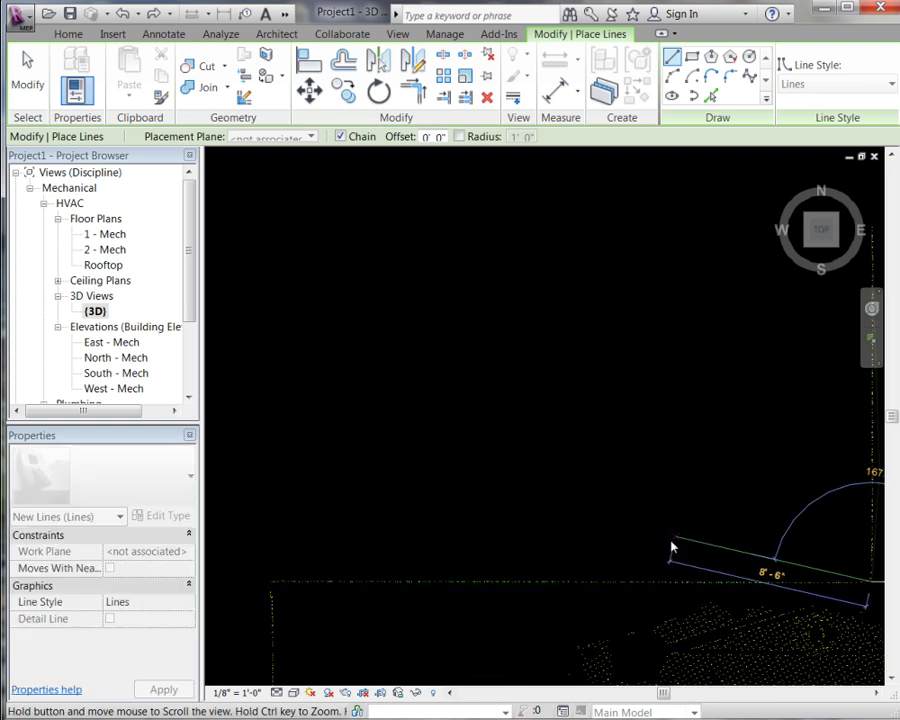
{"action": "left_click", "coordinate": [593, 577]}
{"action": "key", "text": "s"}
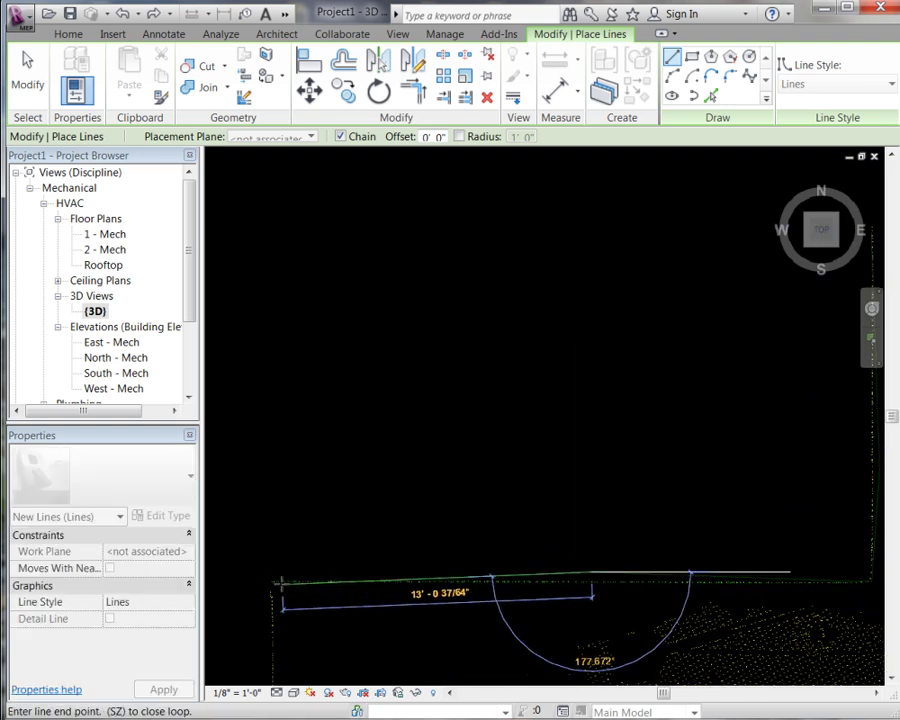
{"action": "right_click", "coordinate": [318, 314]}
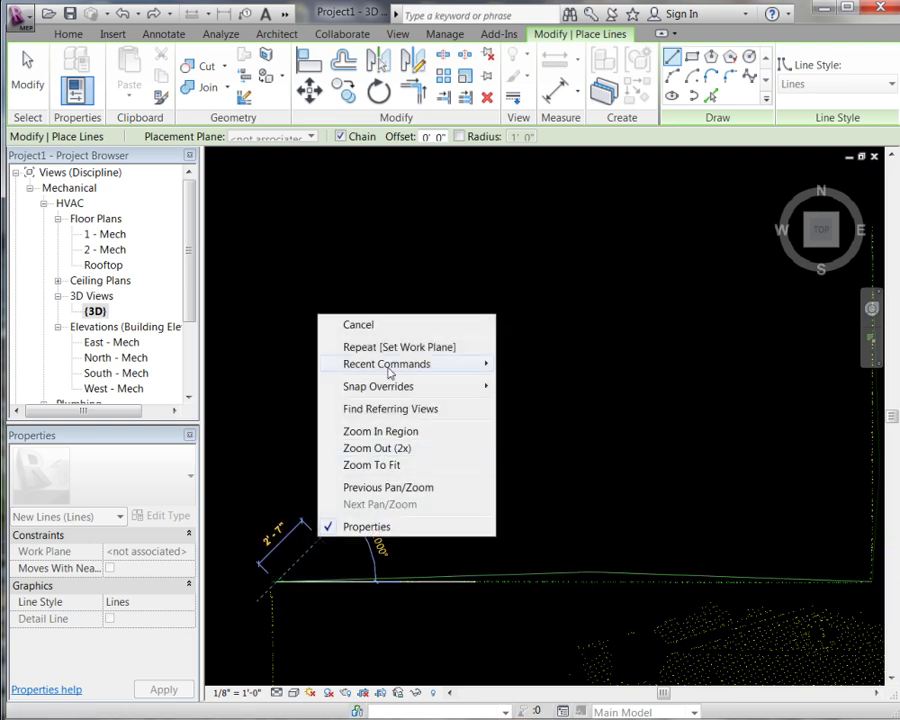
{"action": "left_click", "coordinate": [386, 329]}
{"action": "key", "text": "Escape"}
{"action": "middle_click_drag", "start_coordinate": [564, 374], "coordinate": [536, 432]}
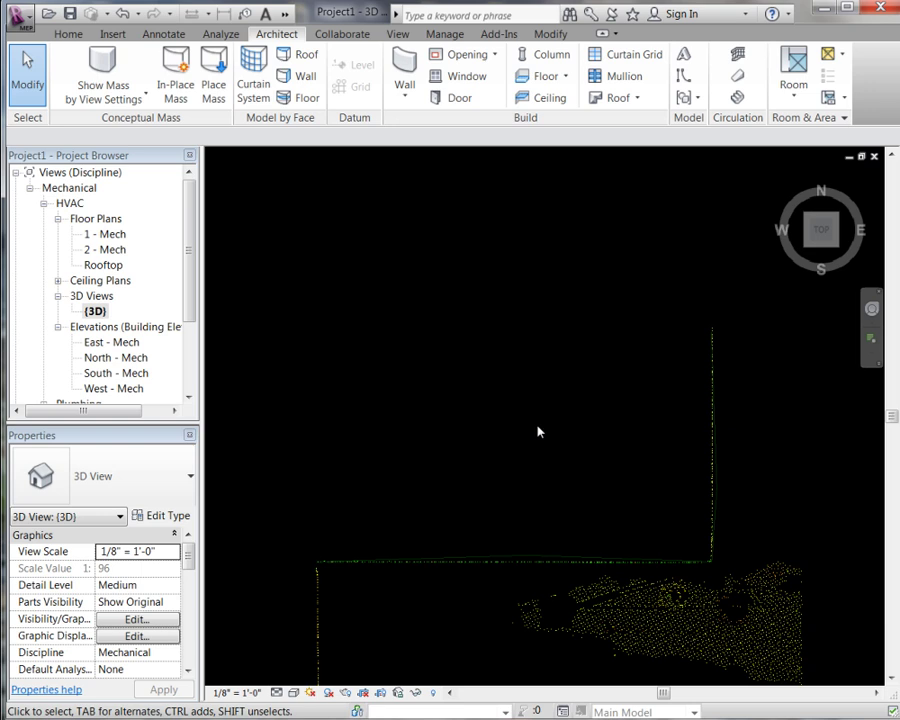
- Select the four traced lines and best-fit them to the scan slice as a section with a maximum RMS error of 0.020
{"action": "left_click", "coordinate": [716, 486]}
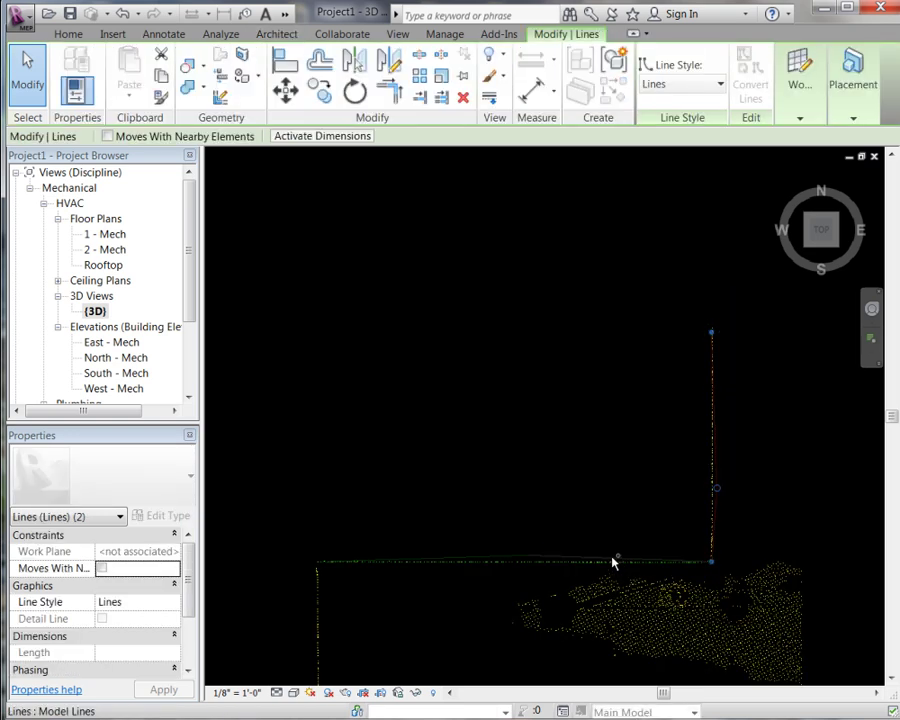
{"action": "left_click", "coordinate": [512, 557], "text": "ctrl"}
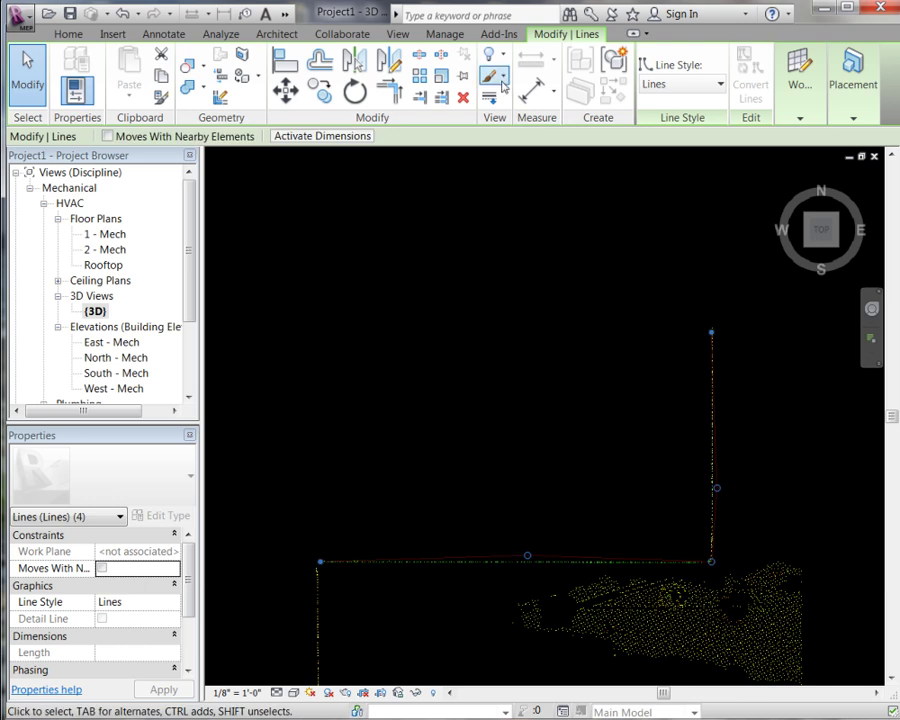
{"action": "left_click", "coordinate": [500, 34]}
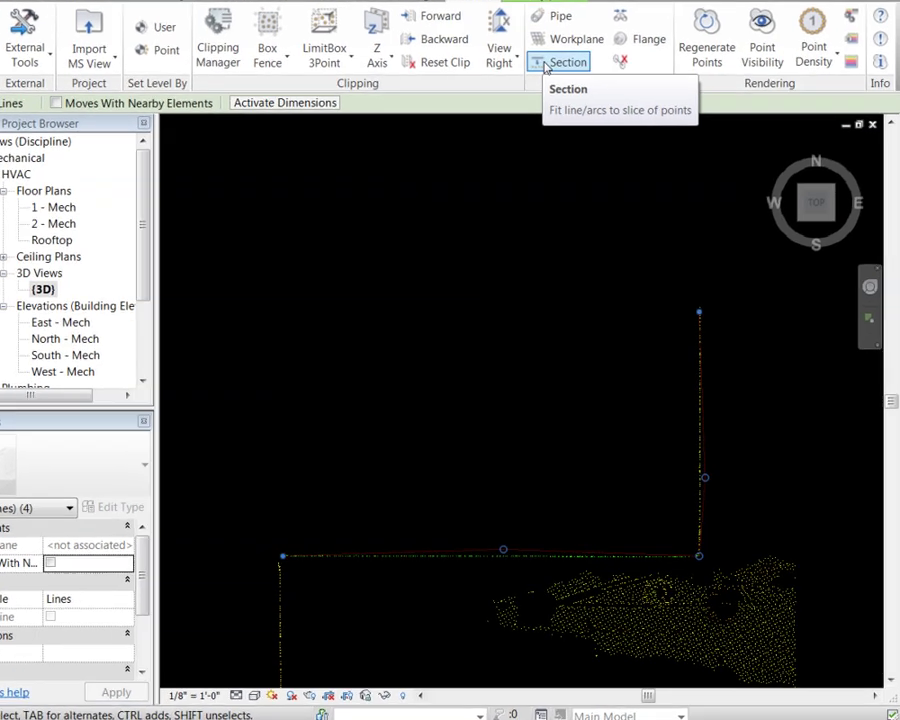
{"action": "left_click", "coordinate": [567, 100]}
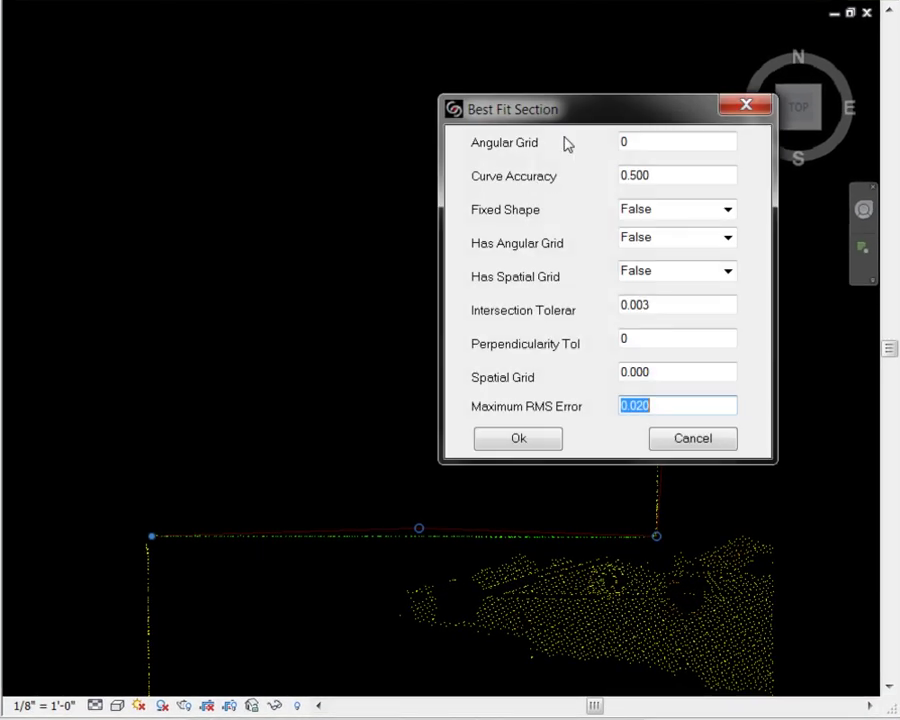
{"action": "left_click_drag", "start_coordinate": [528, 116], "coordinate": [240, 65]}
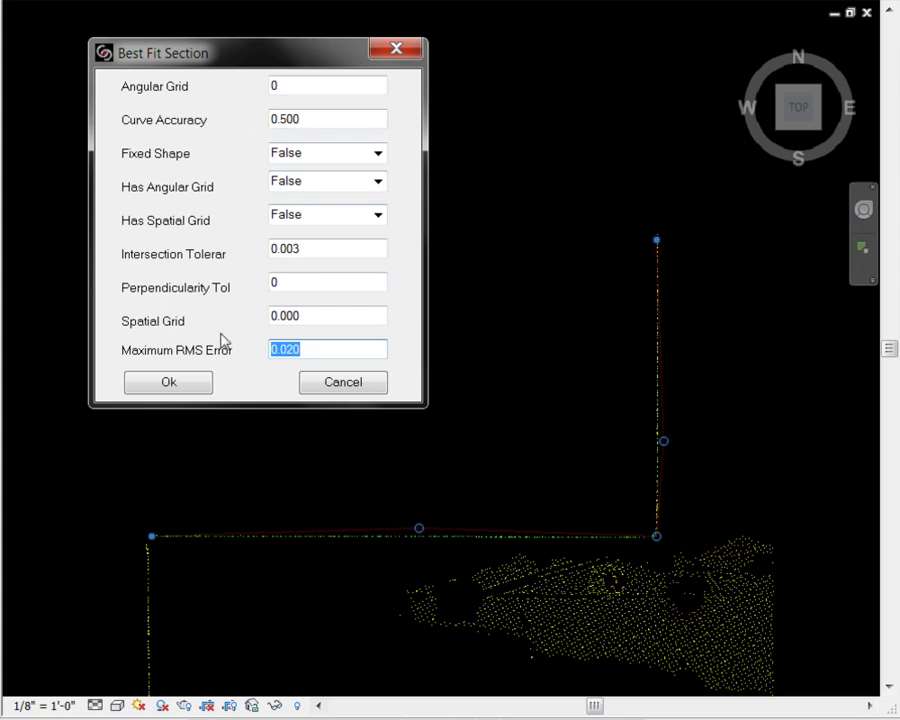
{"action": "left_click", "coordinate": [165, 387]}
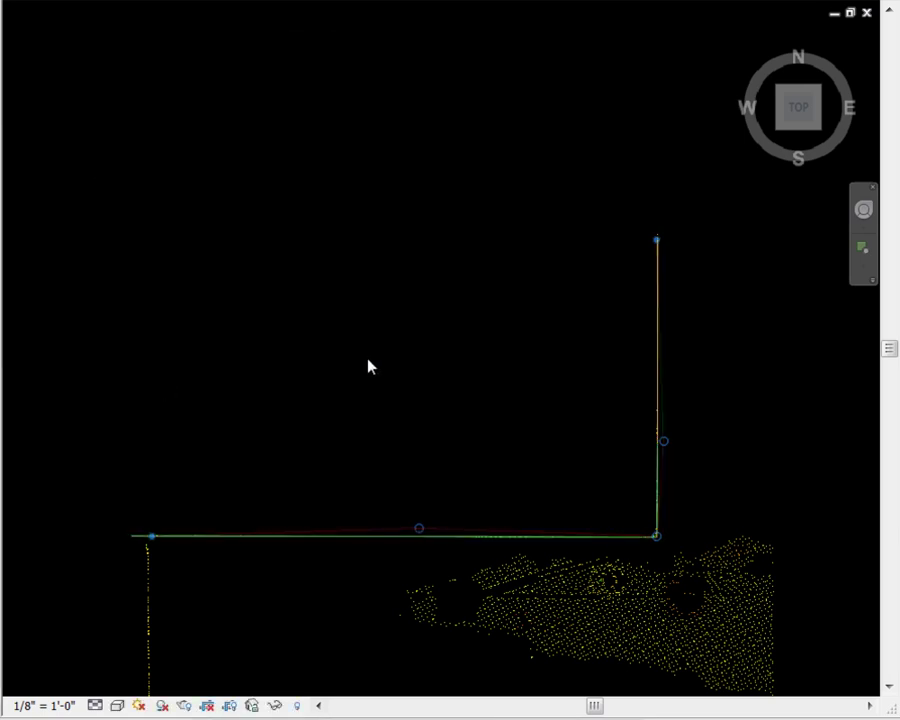
{"action": "left_click_drag", "start_coordinate": [348, 171], "coordinate": [298, 104]}
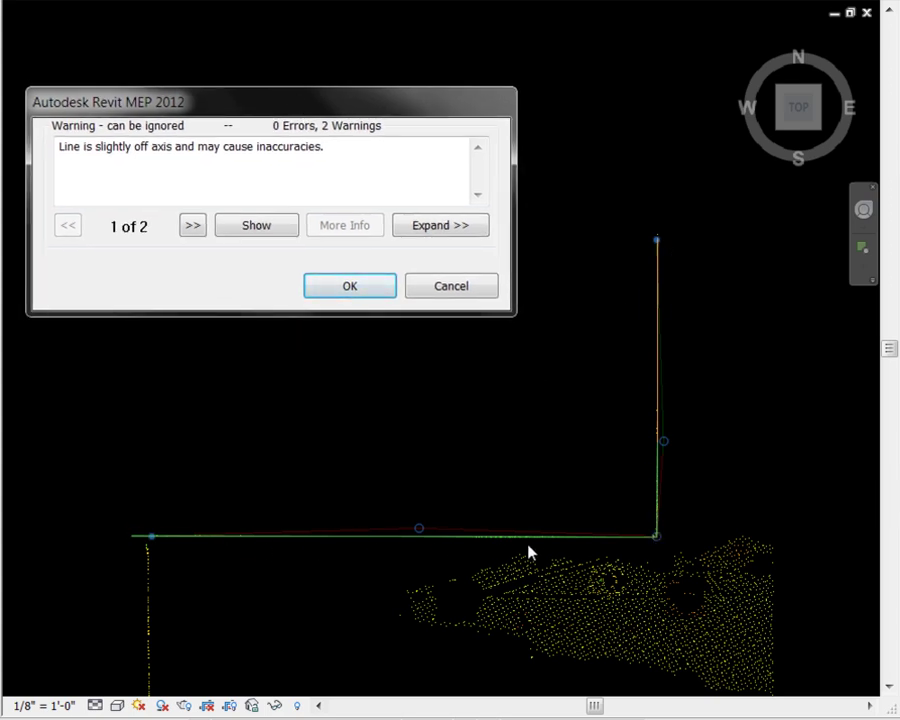
{"action": "left_click", "coordinate": [349, 294]}
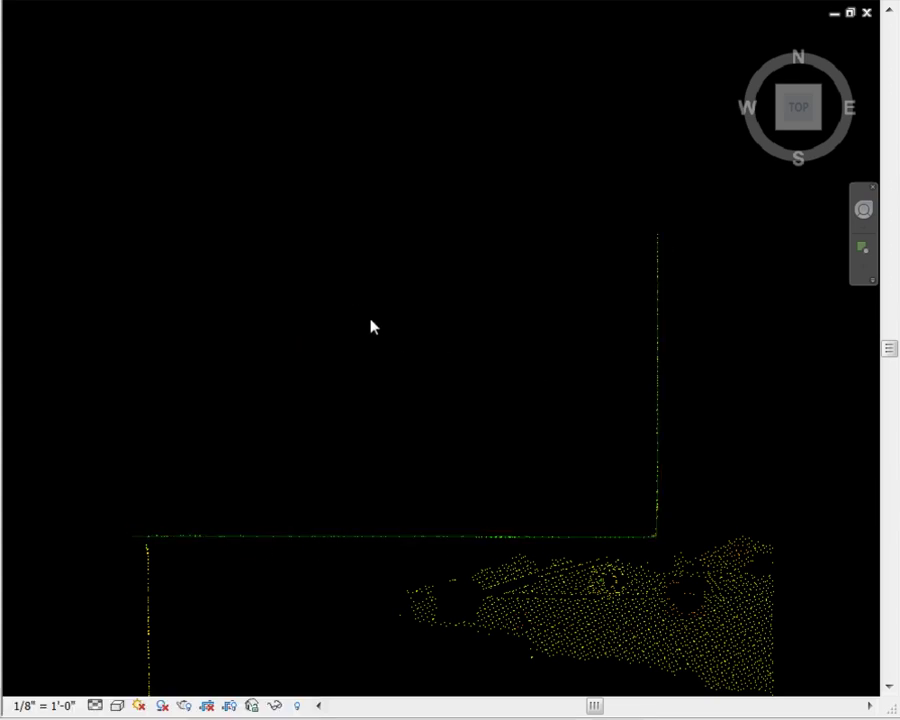
- Hide the scan points to examine the fitted section lines on their own, and turn the points back on
{"action": "middle_click_drag", "start_coordinate": [684, 452], "coordinate": [707, 462]}
{"action": "scroll", "coordinate": [699, 468], "scroll_direction": "up", "scroll_amount": 1}
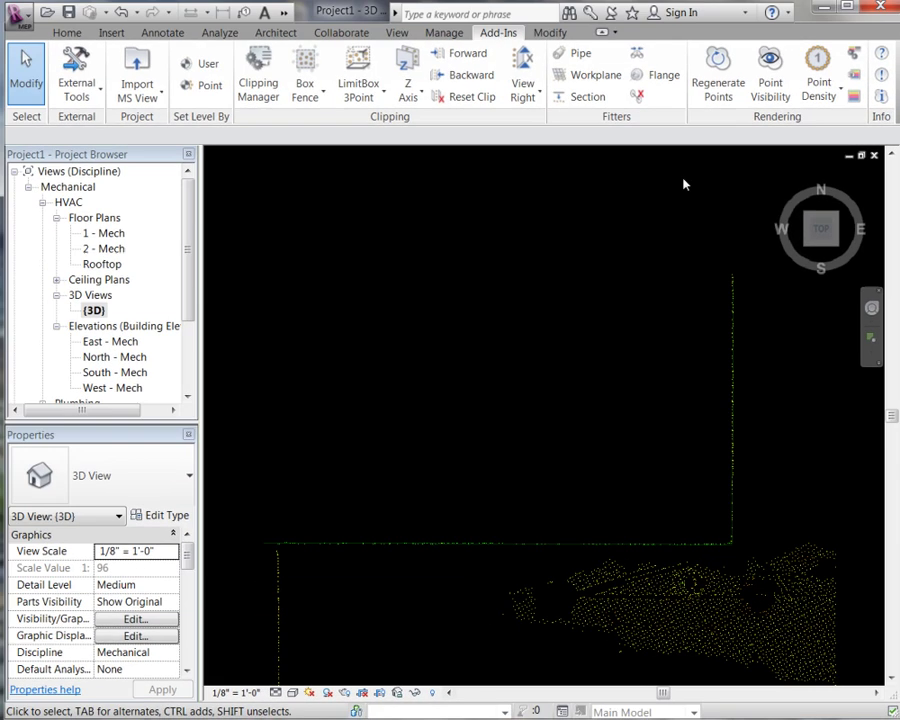
{"action": "left_click", "coordinate": [770, 82]}
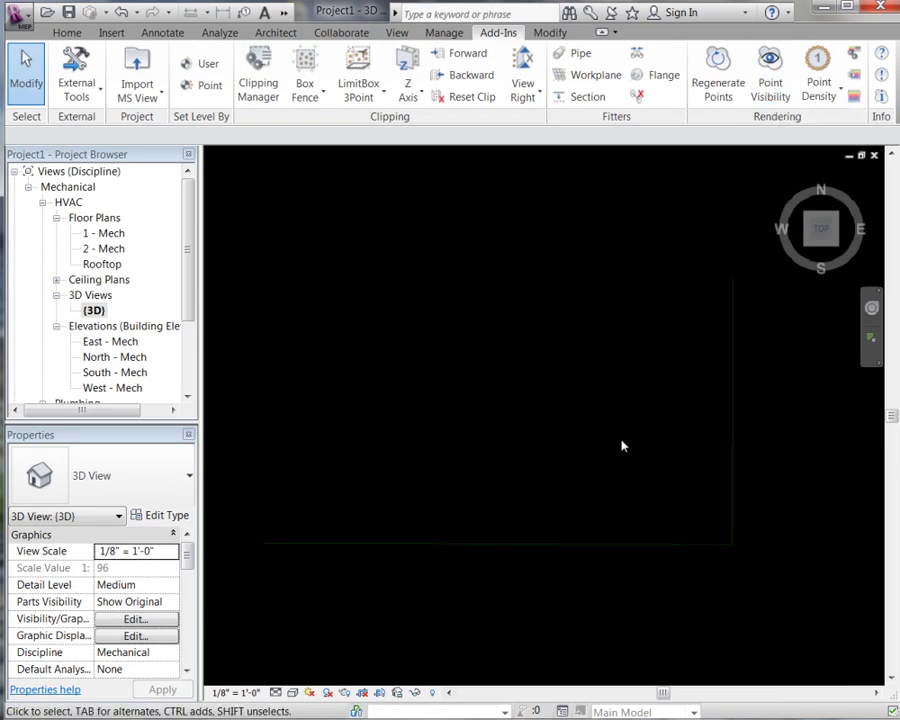
{"action": "middle_click_drag", "start_coordinate": [614, 413], "coordinate": [667, 466]}
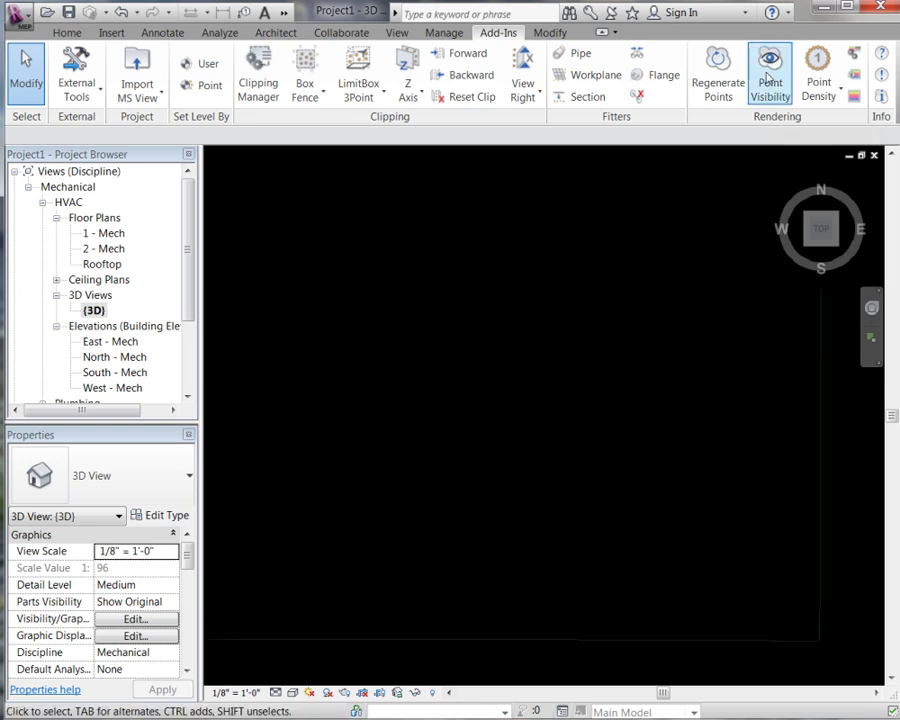
{"action": "left_click", "coordinate": [770, 80]}
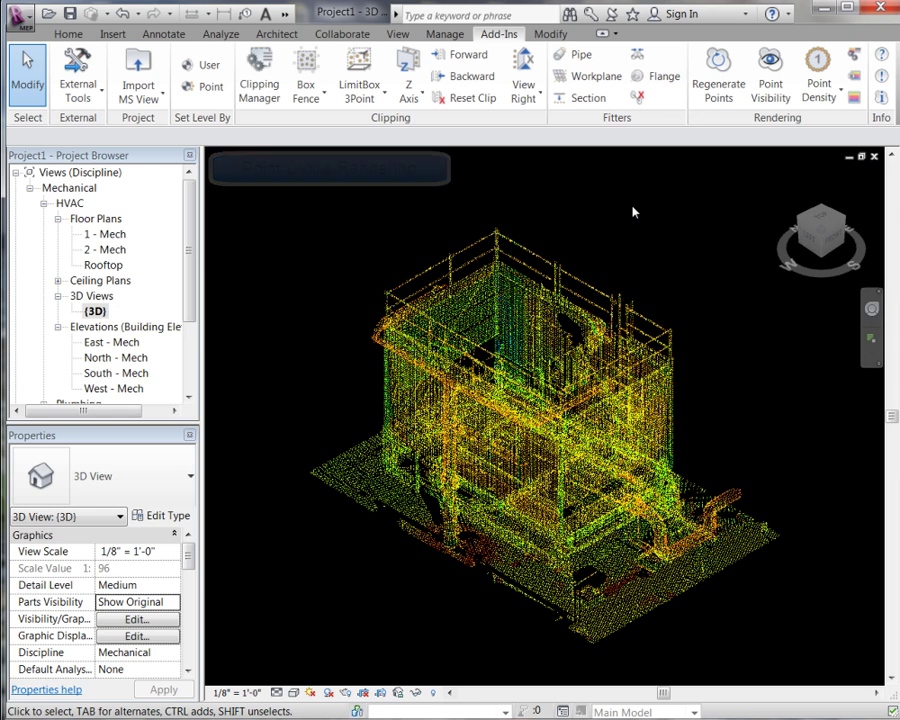
- Set the point cloud color mapping to No Override, examine the scan in its original colors, and restore the mapped colors
{"action": "left_click", "coordinate": [855, 54]}
{"action": "left_click_drag", "start_coordinate": [705, 298], "coordinate": [612, 213]}
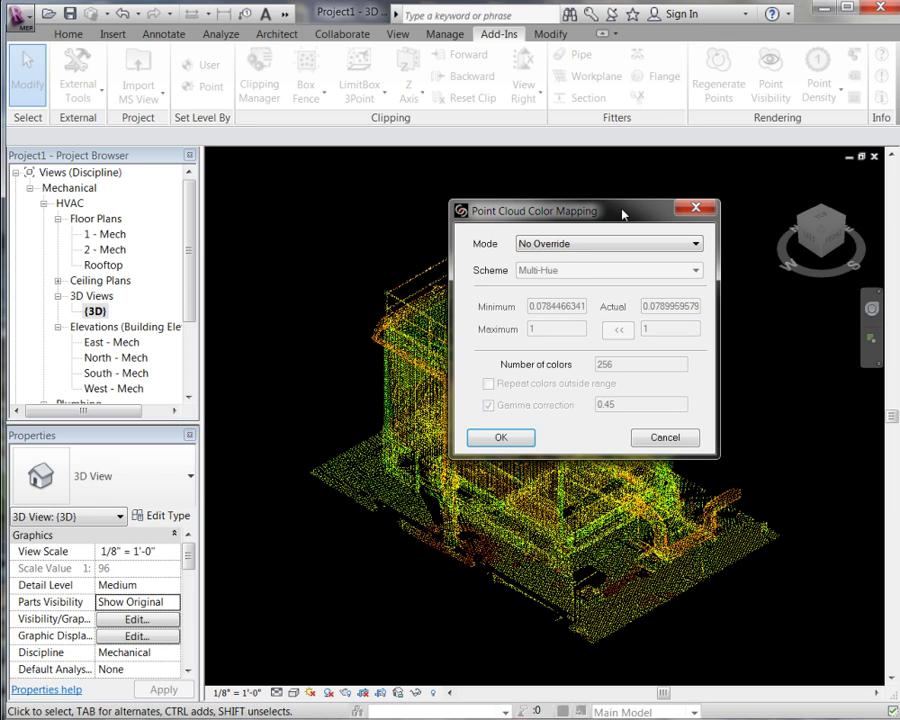
{"action": "left_click", "coordinate": [508, 437]}
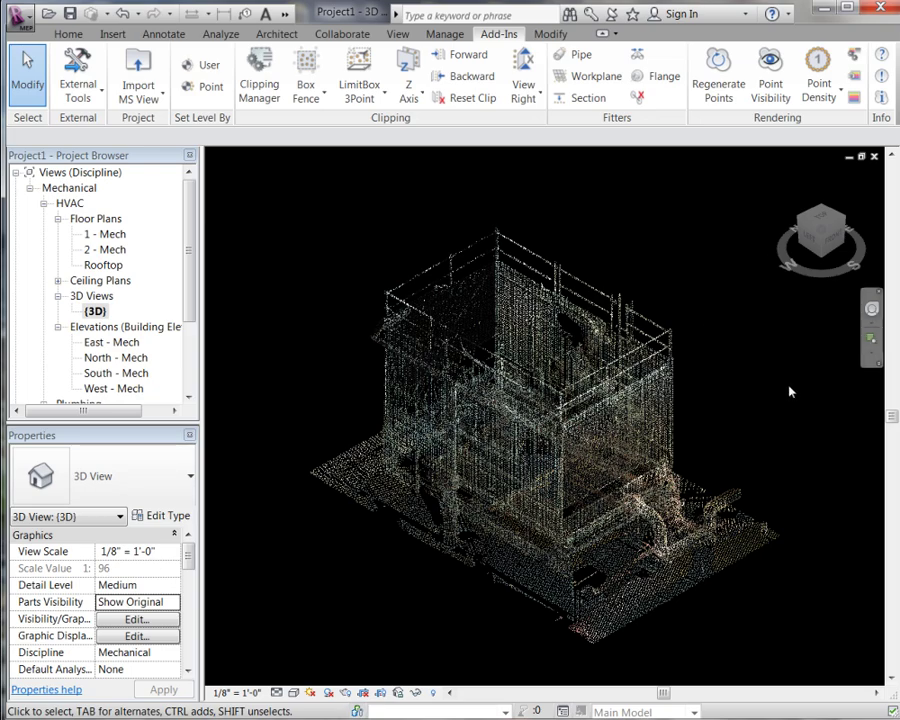
{"action": "middle_click_drag", "start_coordinate": [787, 393], "coordinate": [536, 368], "text": "shift"}
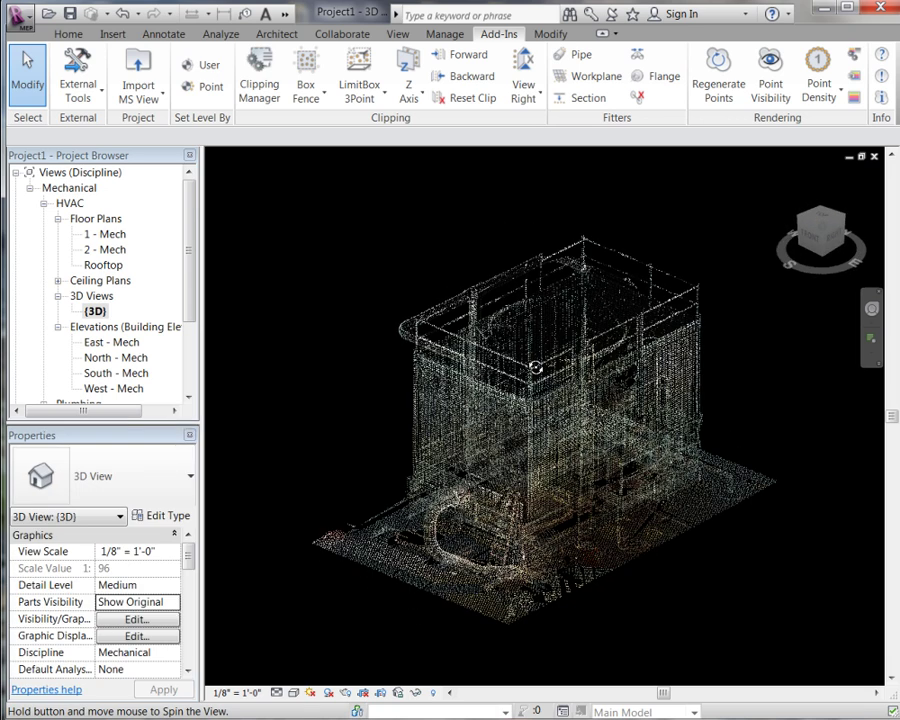
{"action": "left_click", "coordinate": [853, 98]}
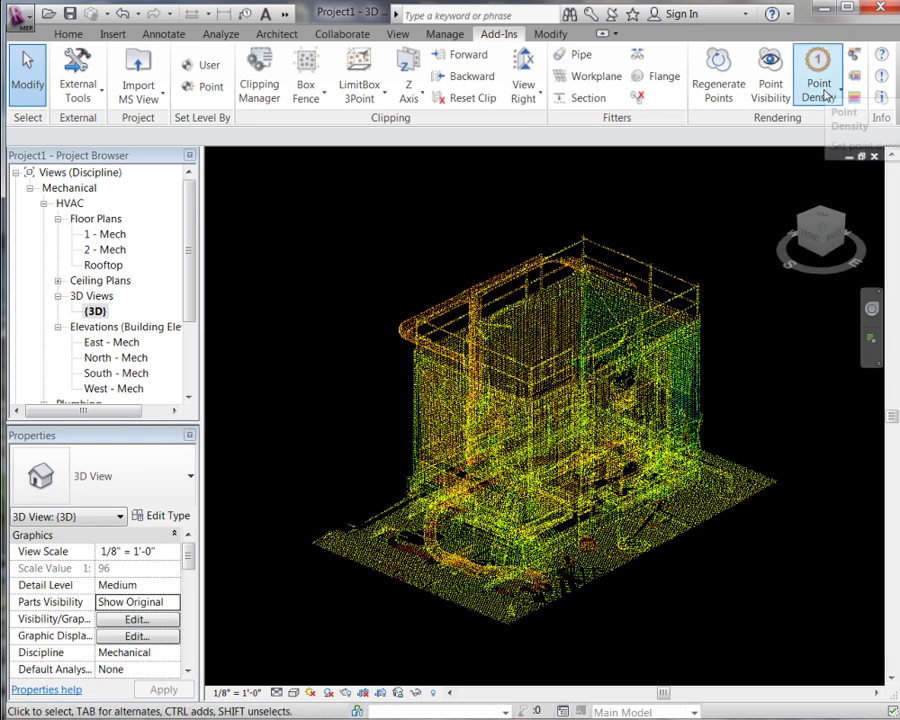
- Reduce the point density to a sparse display, examine the thinned scan, and raise the density back to the dense display
{"action": "left_click", "coordinate": [822, 95]}
{"action": "left_click", "coordinate": [824, 127]}
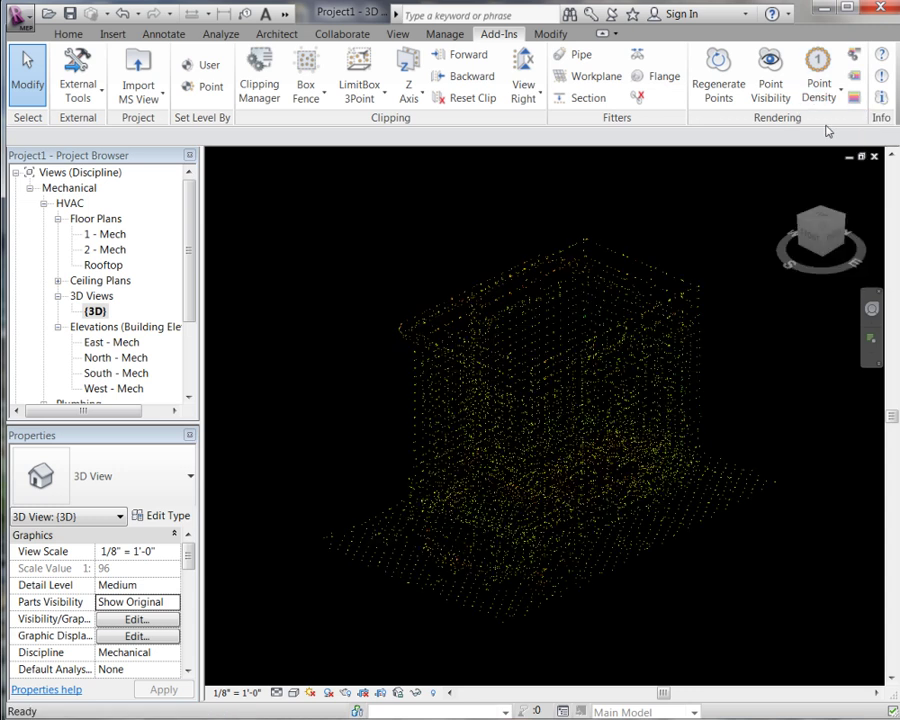
{"action": "middle_click_drag", "start_coordinate": [680, 190], "coordinate": [735, 191], "text": "shift"}
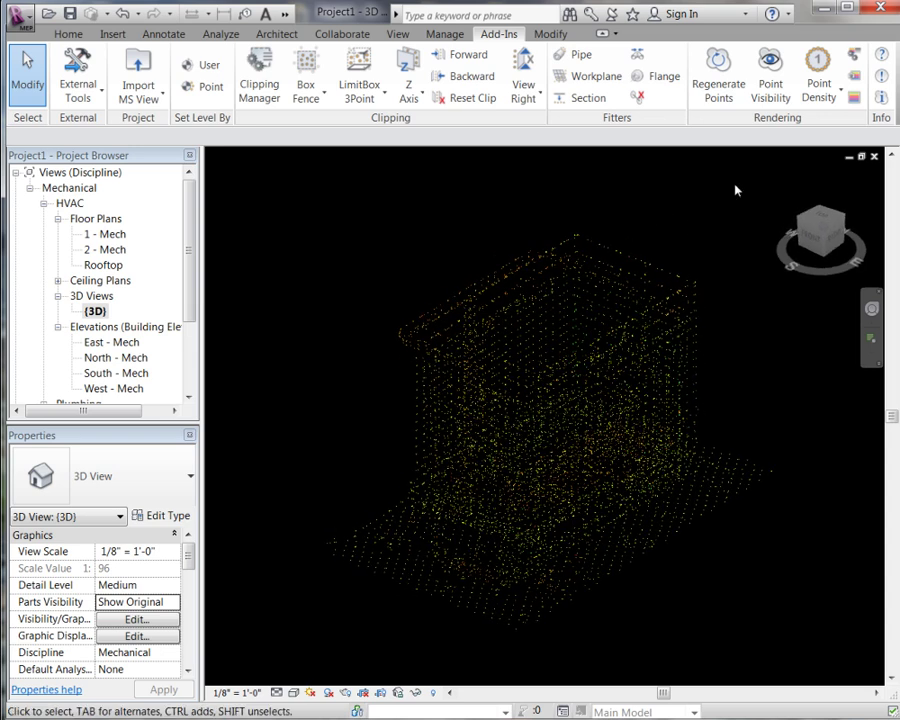
{"action": "left_click", "coordinate": [820, 100]}
{"action": "left_click", "coordinate": [812, 267]}
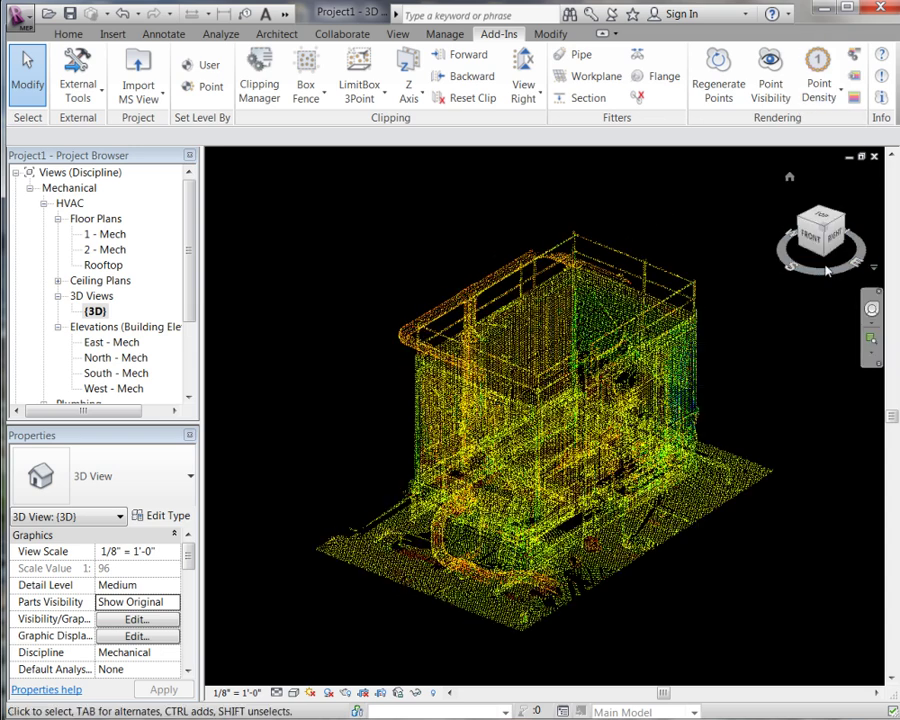
- Turn the scan points off and back on, and regenerate the points for the rotated 3D view
{"action": "left_click", "coordinate": [770, 92]}
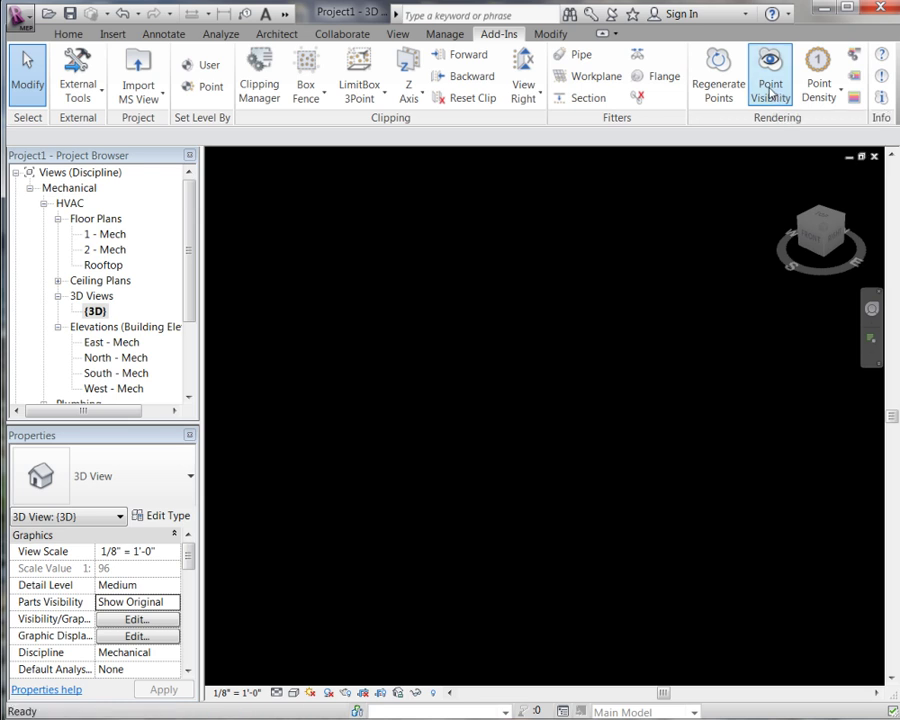
{"action": "left_click", "coordinate": [770, 92]}
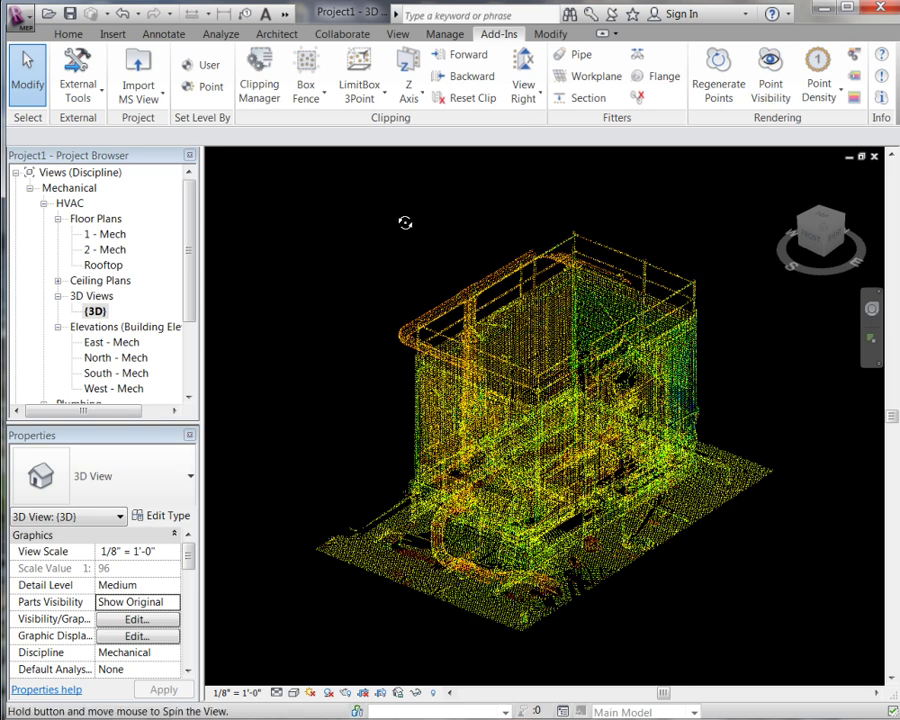
{"action": "middle_click_drag", "start_coordinate": [421, 222], "coordinate": [597, 217], "text": "shift"}
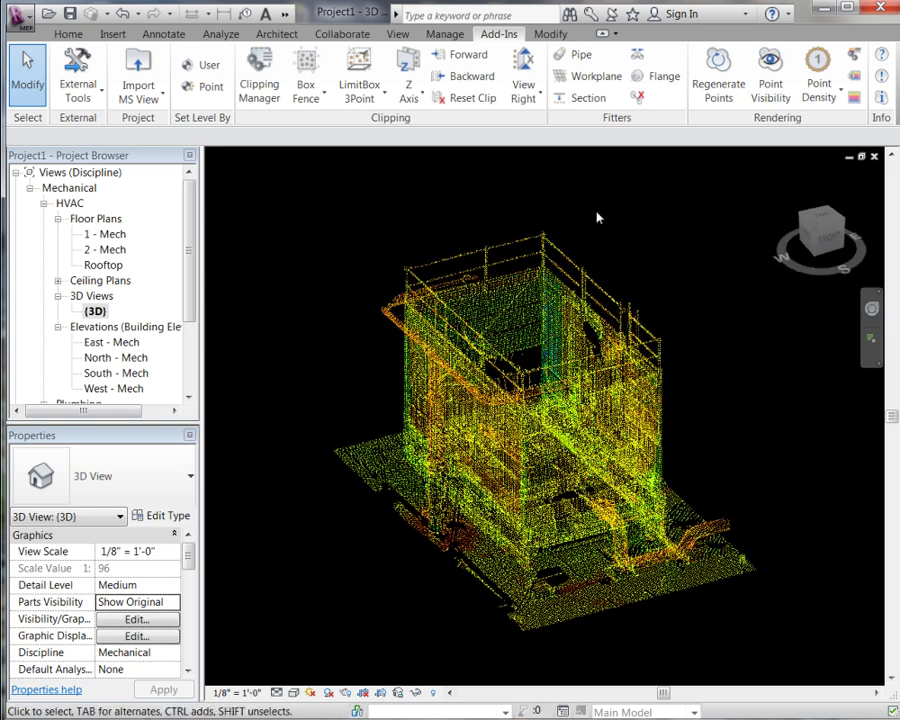
{"action": "left_click", "coordinate": [718, 88]}
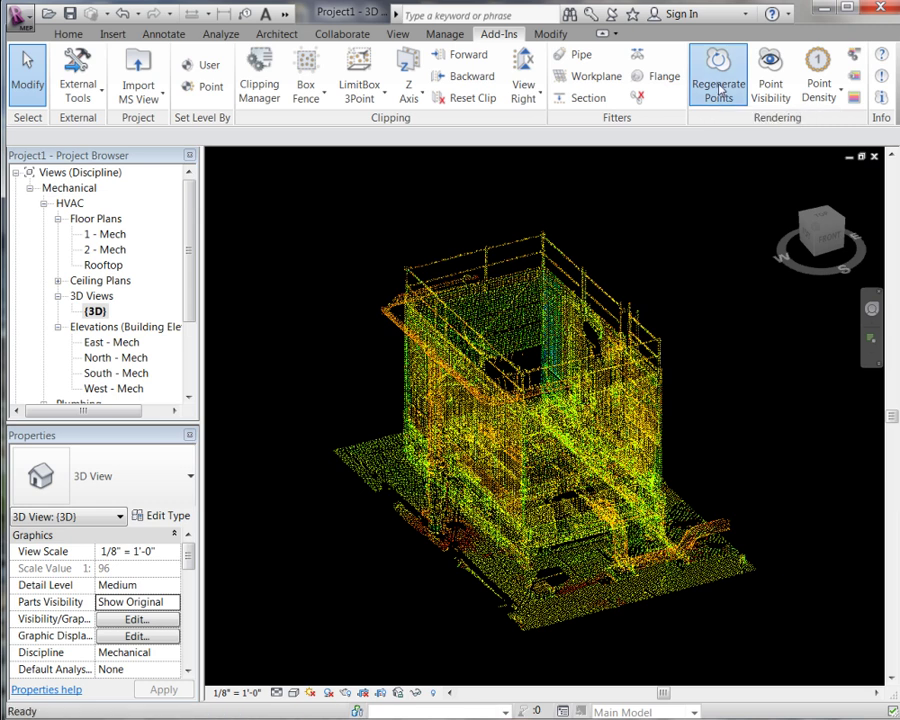
{"action": "mouse_move", "coordinate": [675, 217]}
{"action": "middle_mouse_down", "text": "shift"}
{"action": "mouse_move", "coordinate": [466, 215]}
{"action": "mouse_move", "coordinate": [428, 233]}
{"action": "mouse_move", "coordinate": [438, 272]}
{"action": "mouse_move", "coordinate": [681, 209]}
{"action": "middle_mouse_up", "text": "shift"}
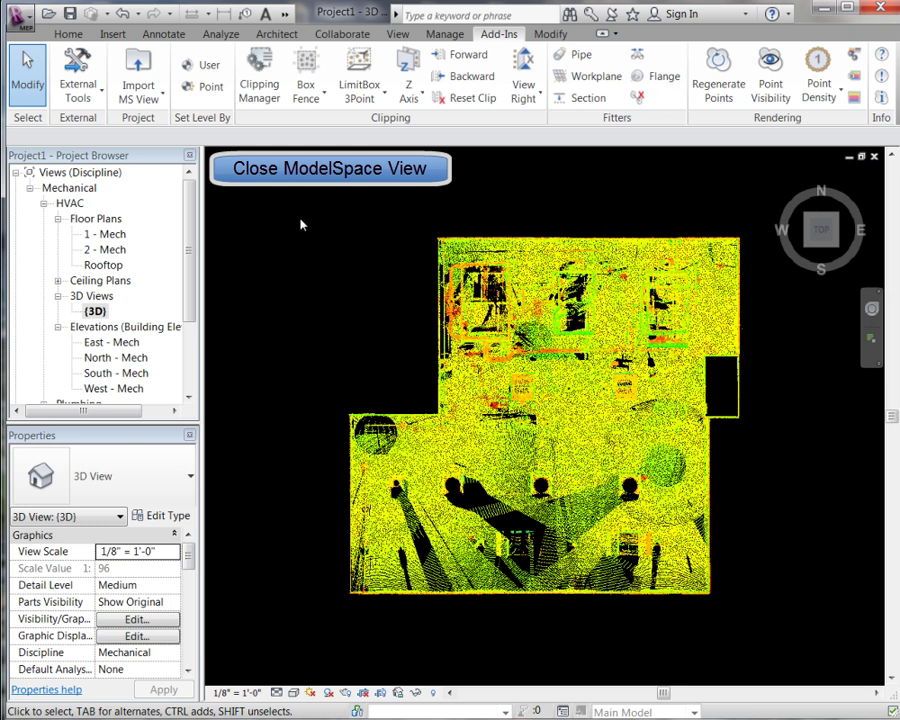
- Save the CloudWorx project as project1.cwprj in the eLearningRevitProject folder, replacing the existing file
{"action": "left_click", "coordinate": [216, 163]}
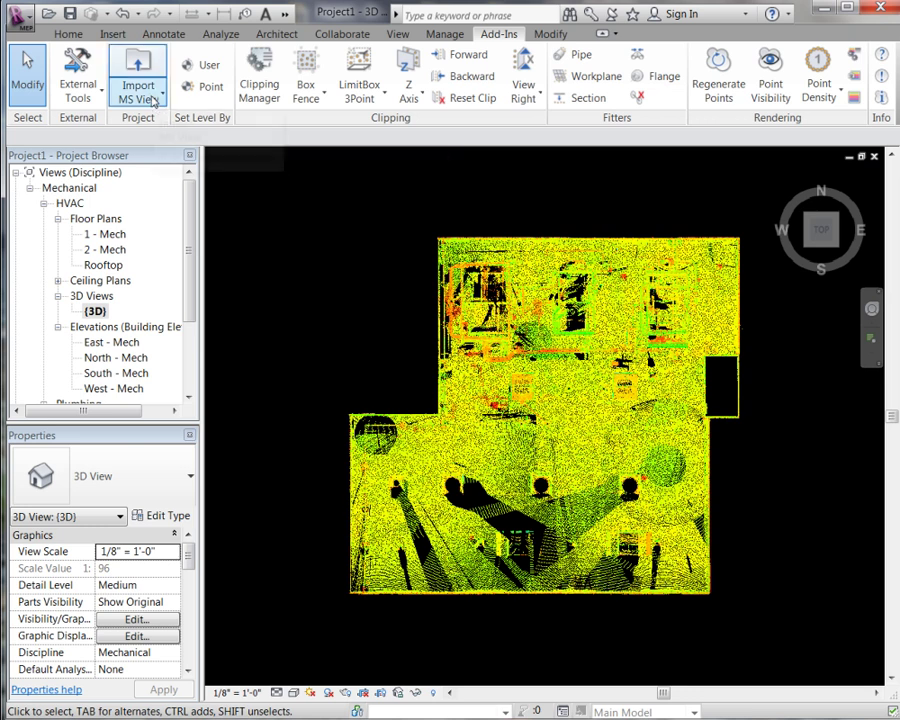
{"action": "left_click", "coordinate": [154, 101]}
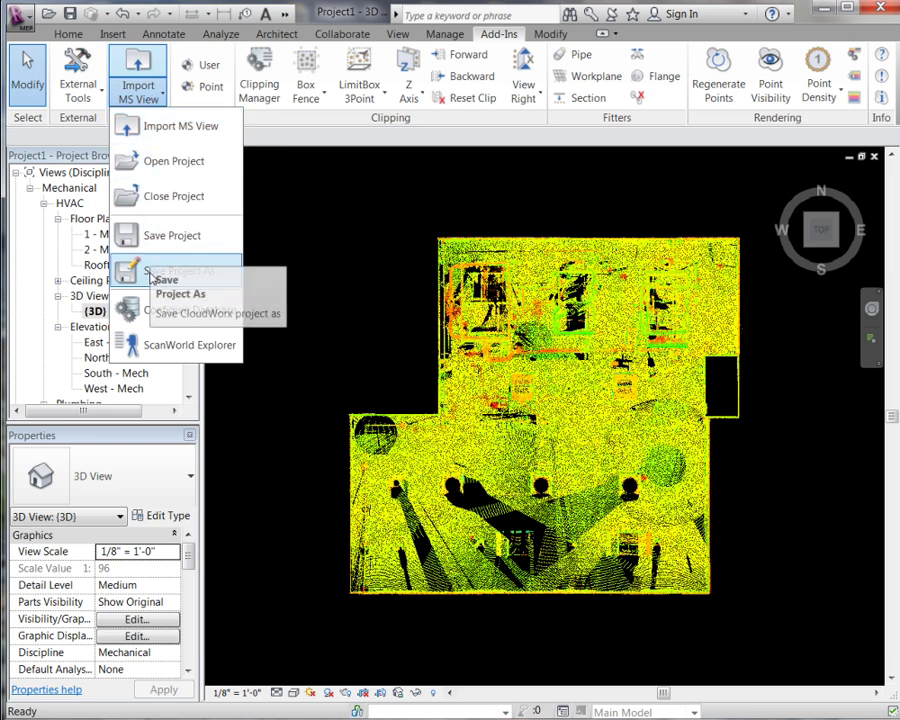
{"action": "left_click", "coordinate": [146, 273]}
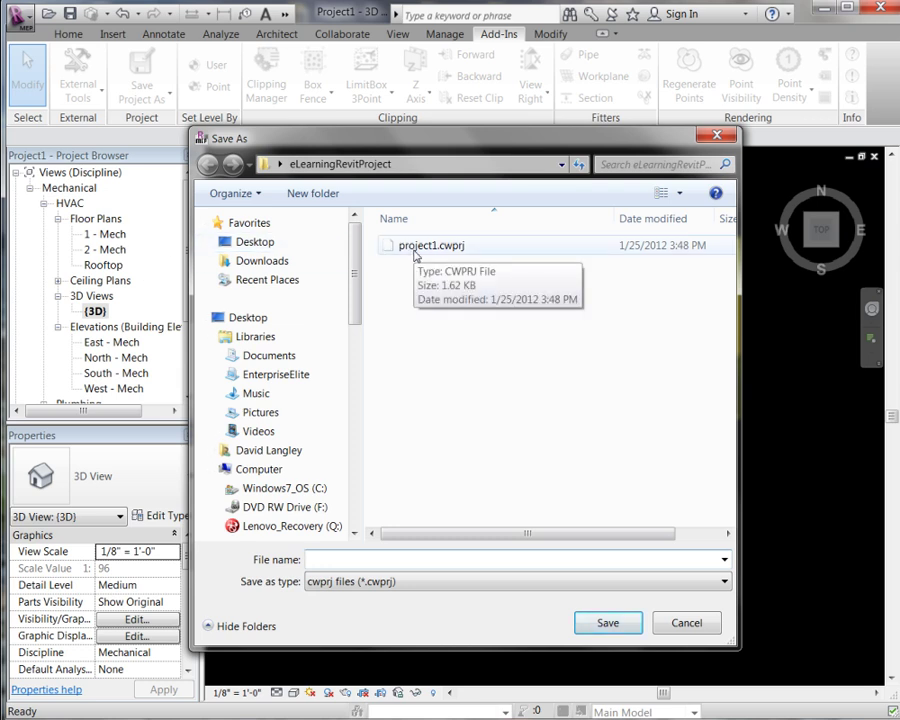
{"action": "left_click", "coordinate": [416, 256]}
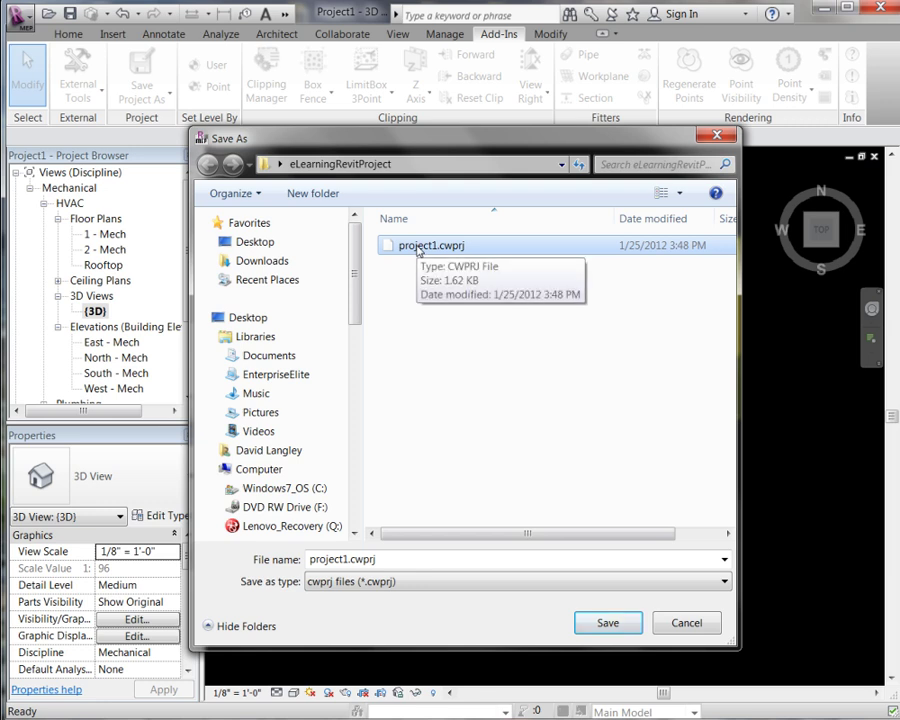
{"action": "key", "text": "Return"}
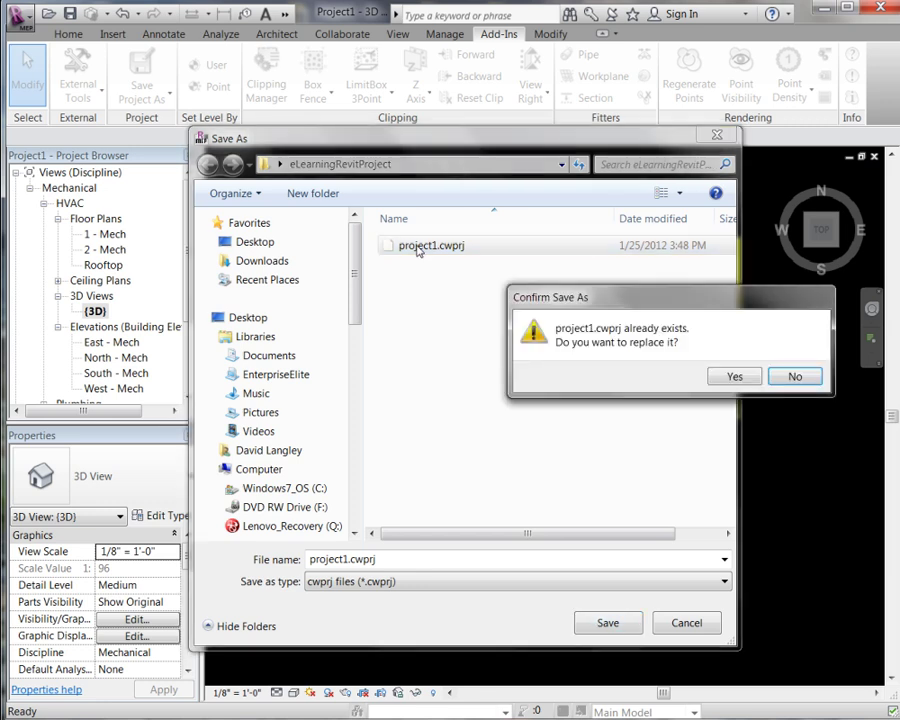
{"action": "left_click", "coordinate": [735, 376]}
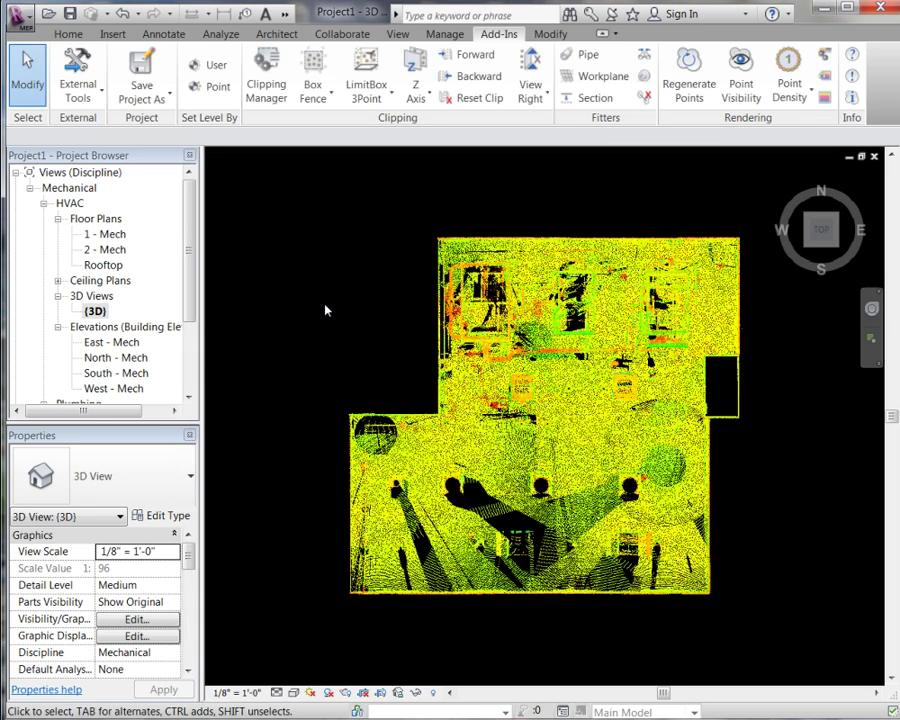